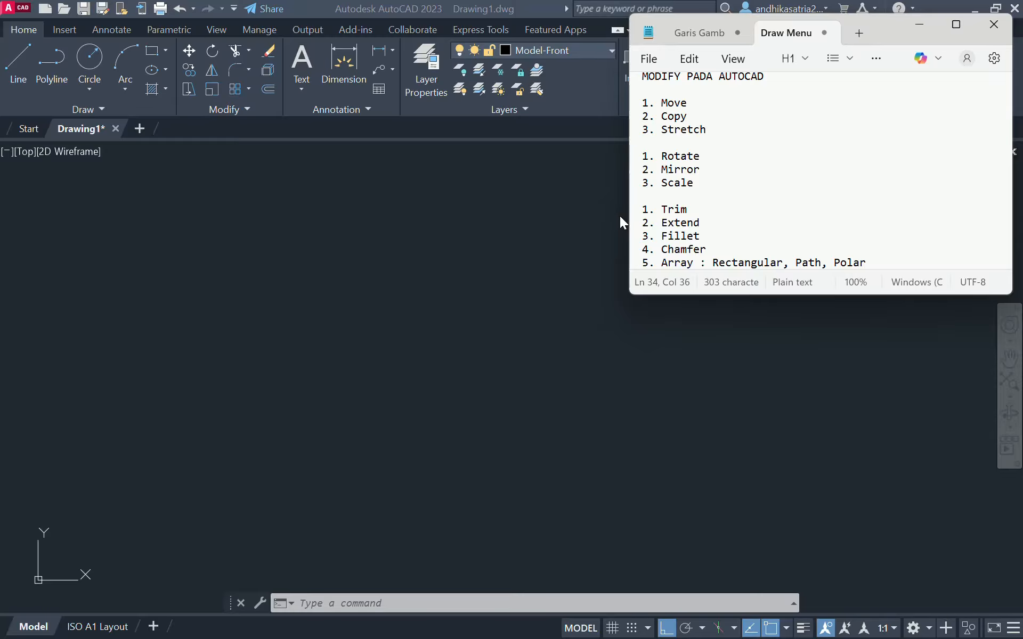
- Switch to AutoCAD and draw a 10 by 10 rectangle in the empty drawing area
left_click(493, 242)
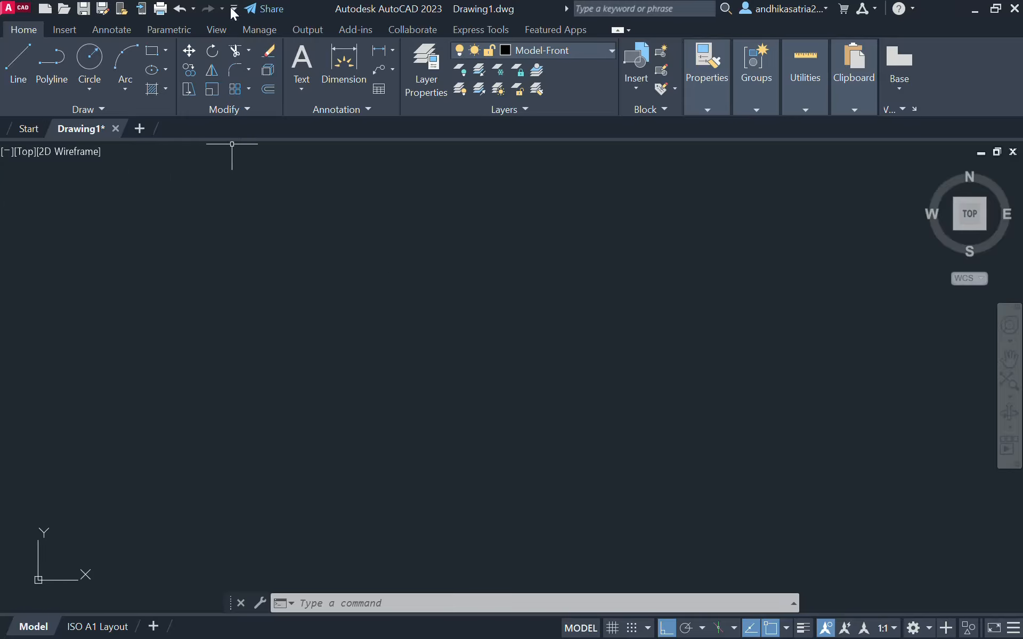
left_click(248, 51)
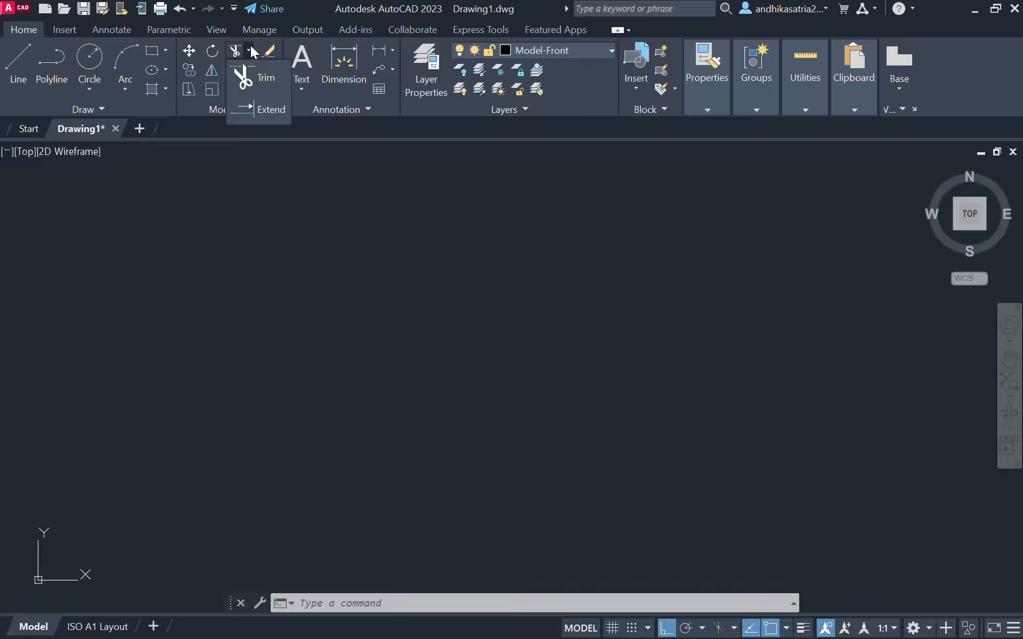
left_click(153, 51)
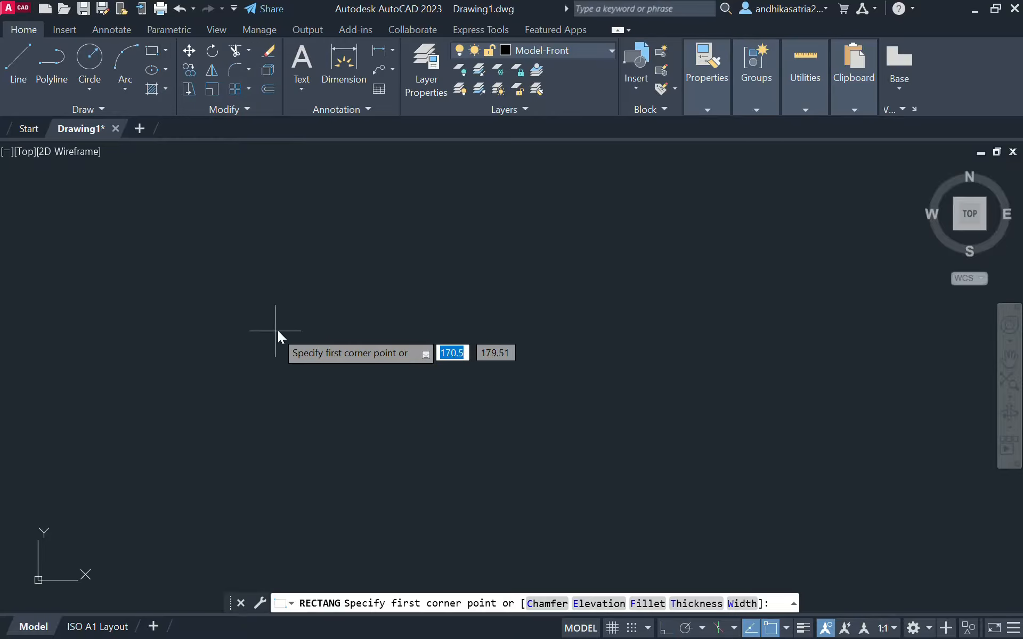
left_click(332, 266)
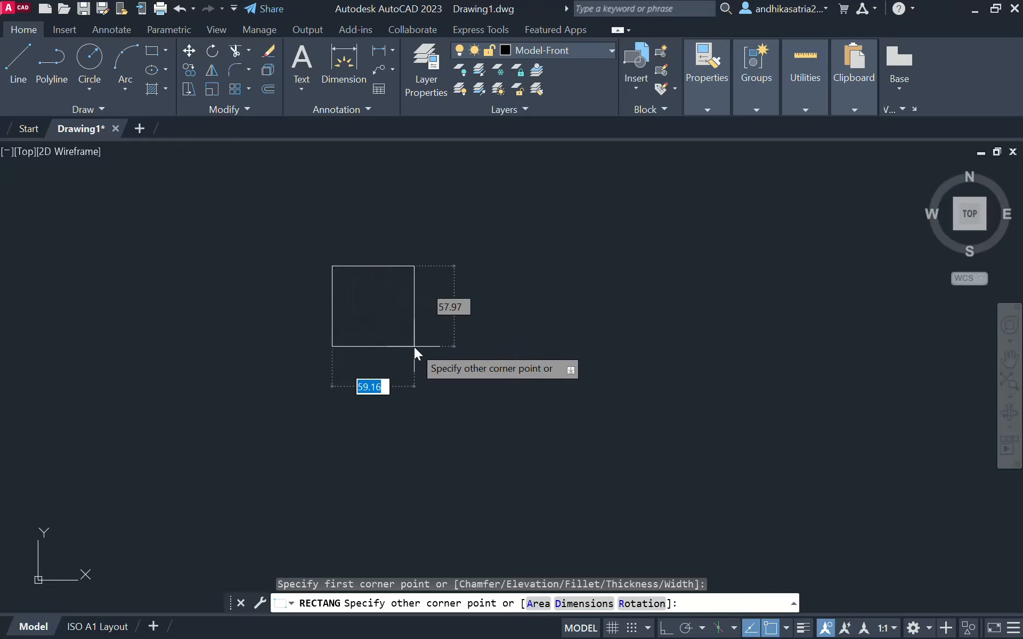
type("10")
key("Tab")
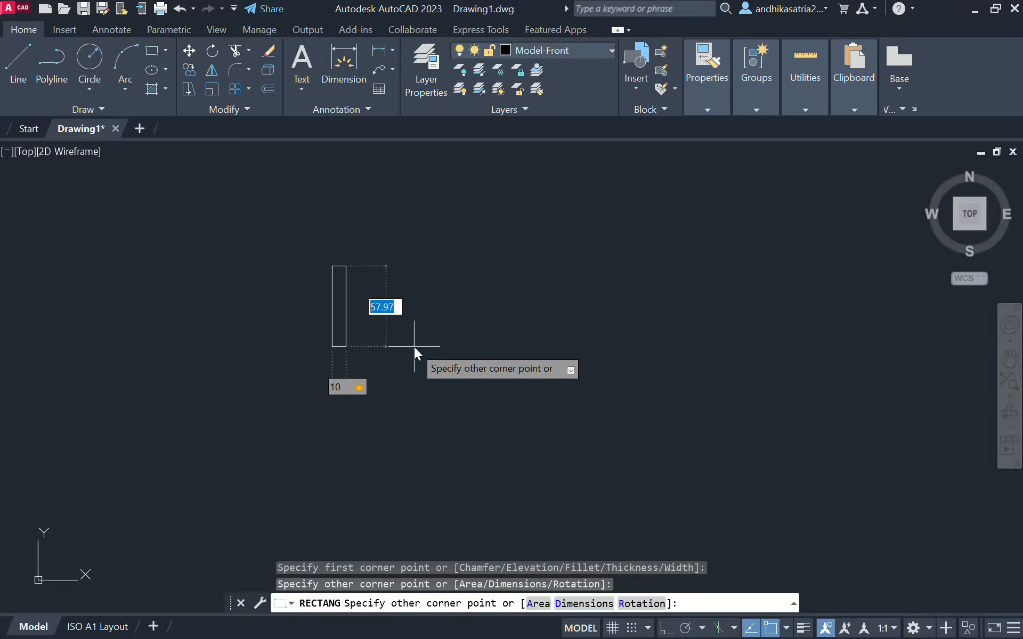
type("10")
key("Return")
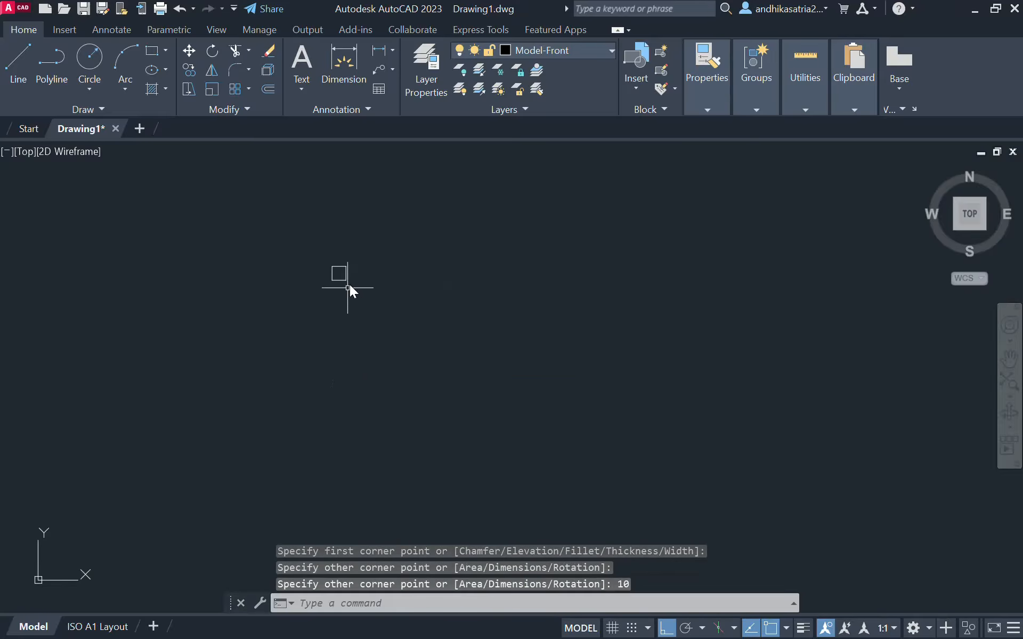
- Draw a two-point circle whose diameter spans the square's right edge, from its upper to its lower corner
scroll(349, 264, "up", 5)
middle_click_drag(367, 329, 403, 289)
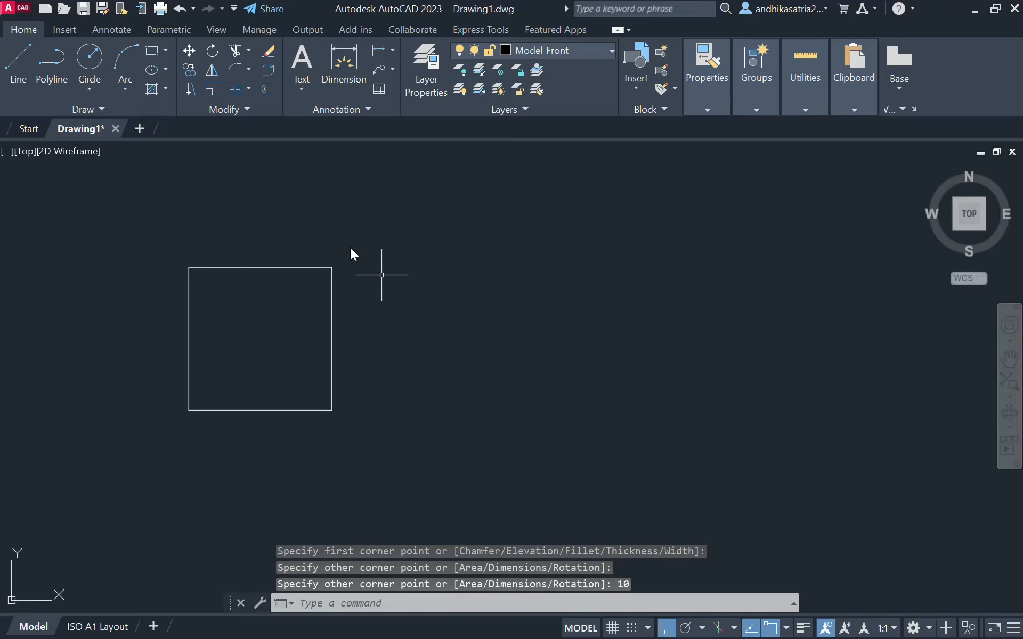
left_click(90, 87)
left_click(130, 184)
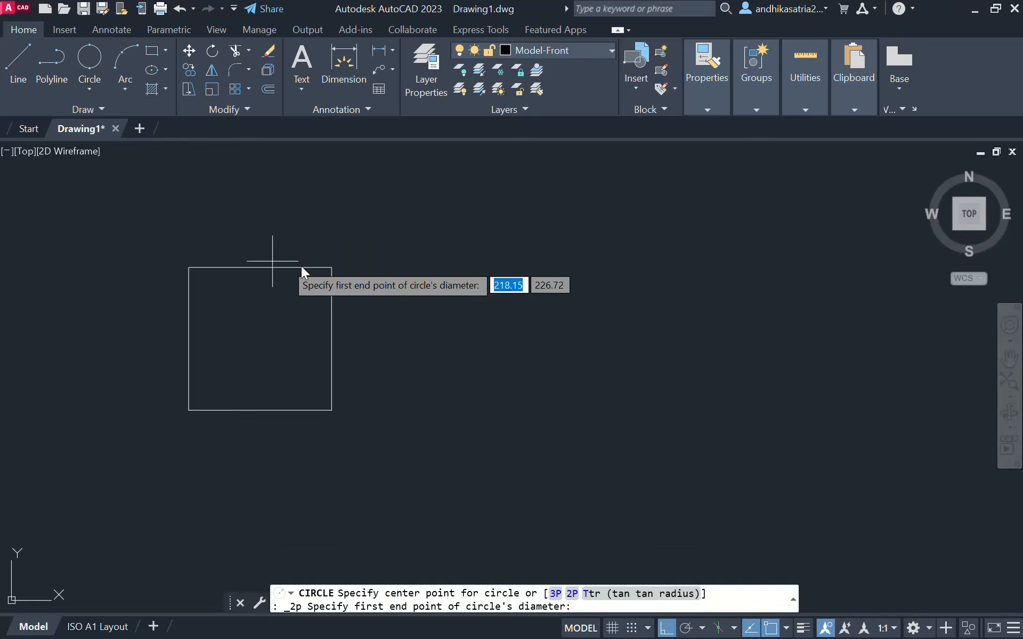
left_click(334, 268)
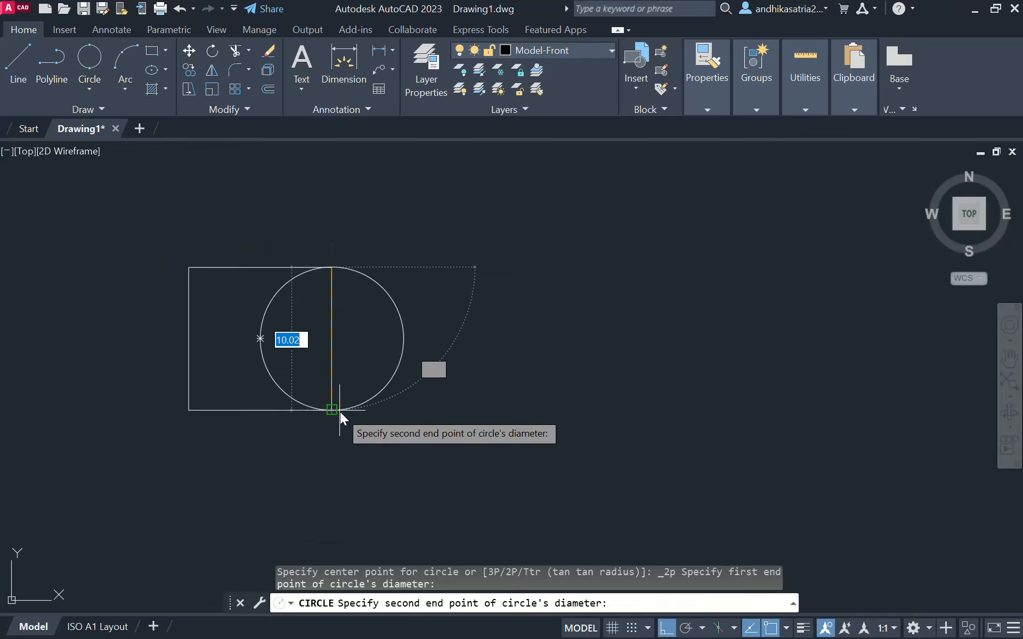
left_click(330, 411)
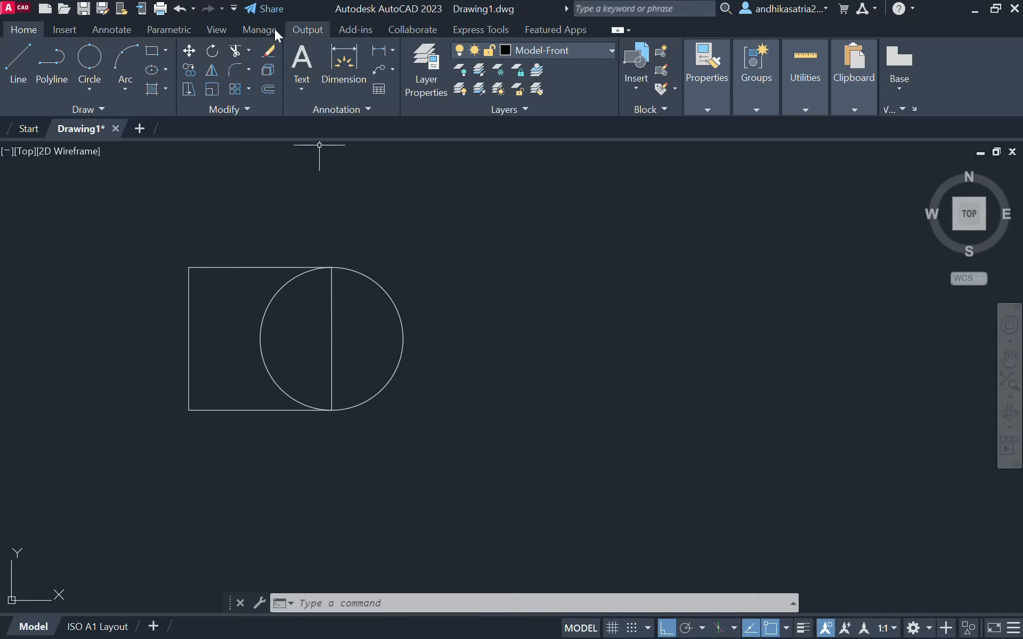
- Trim away the square's right edge inside the circle, using the circle as the cutting edge
left_click(235, 51)
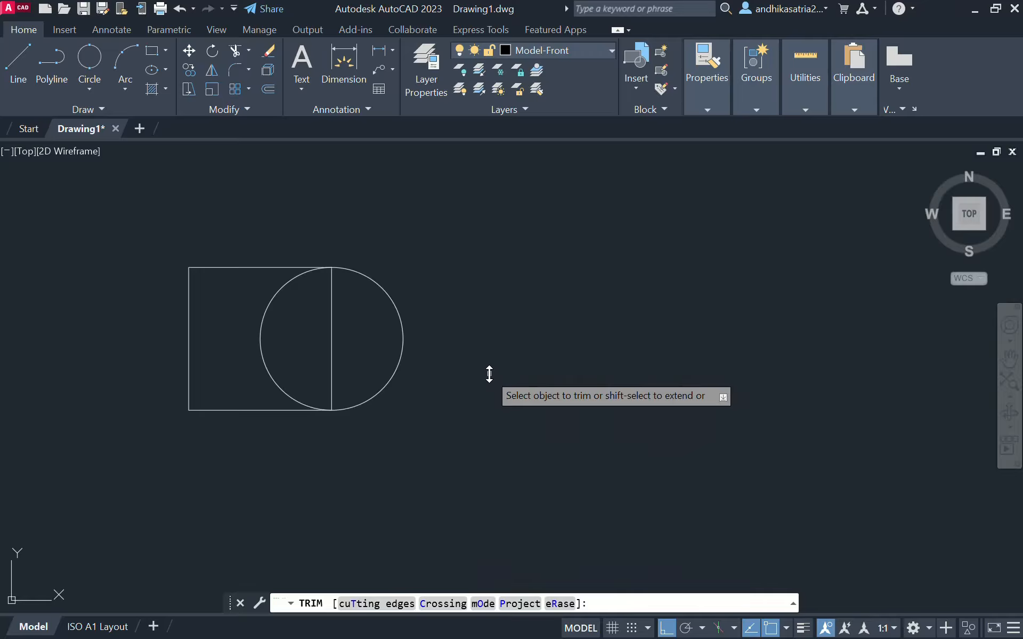
left_click(365, 604)
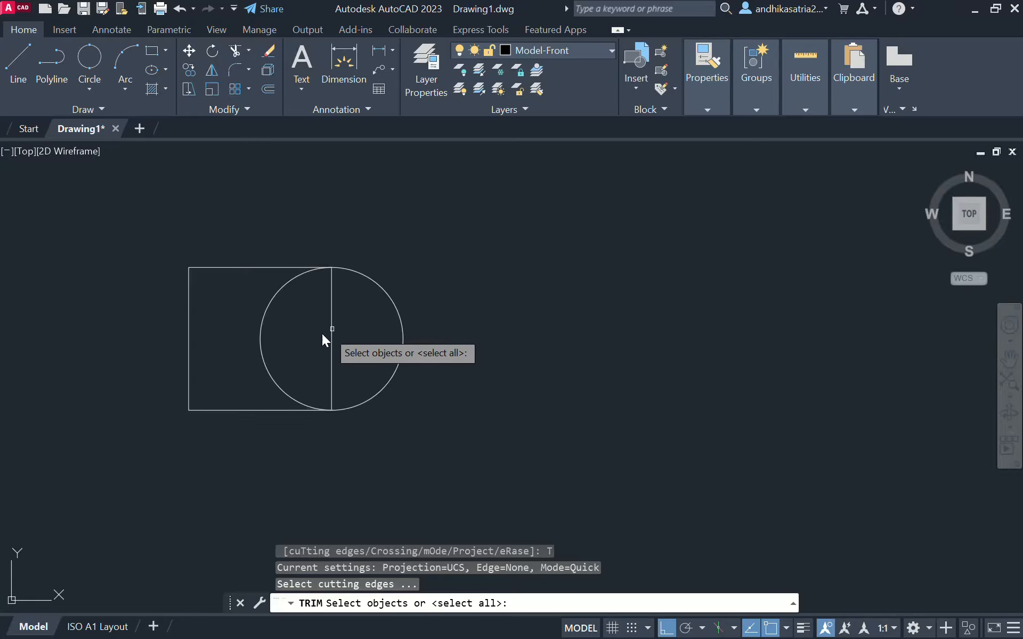
left_click(385, 293)
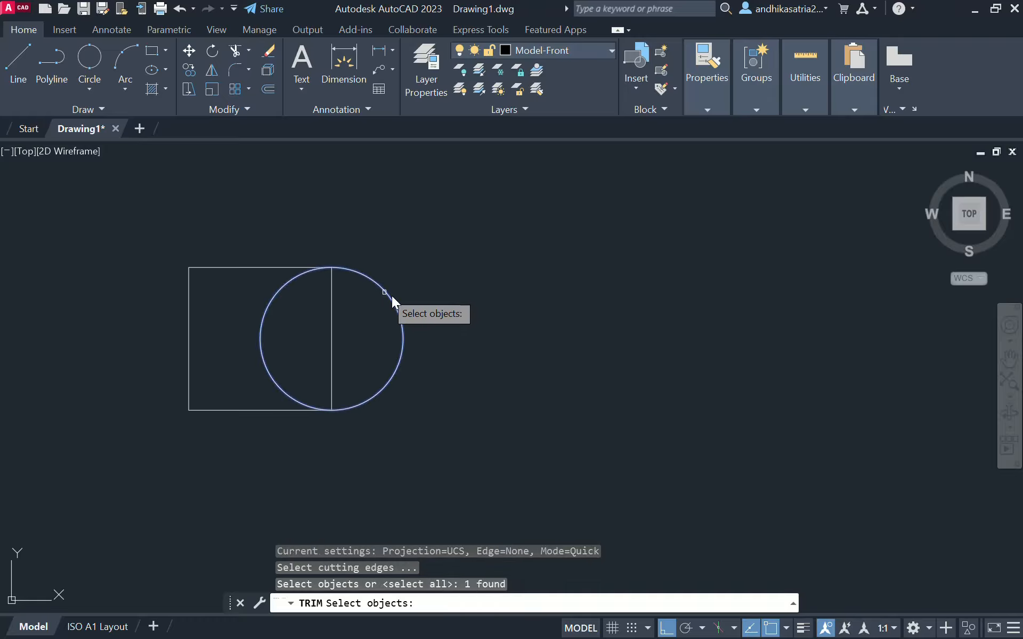
key("Return")
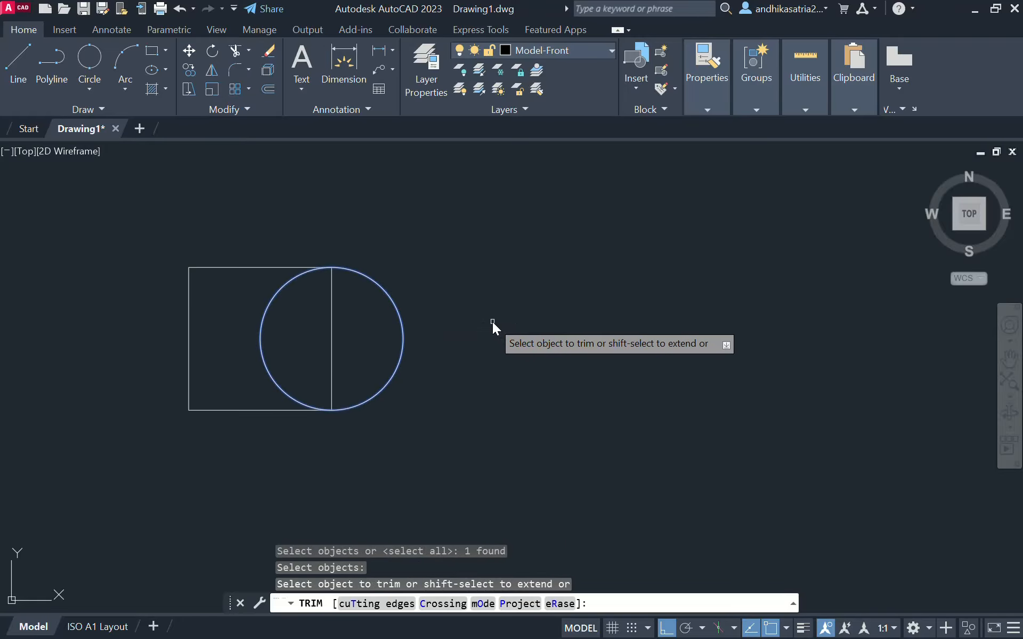
left_click(331, 319)
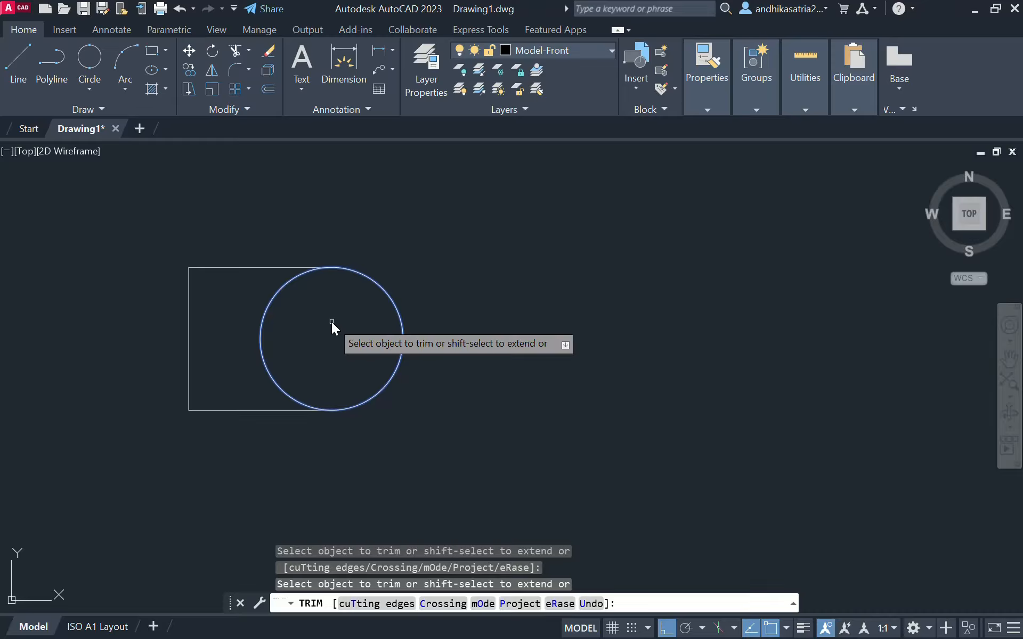
key("Escape")
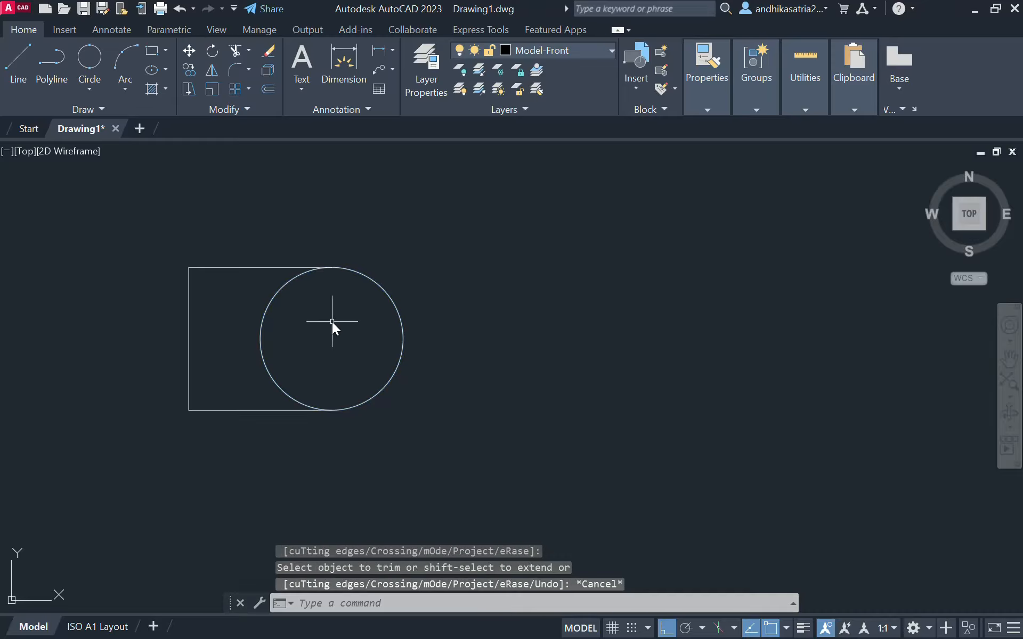
- Trim away the left half of the circle inside the square, leaving a D-shaped outline
left_click(235, 51)
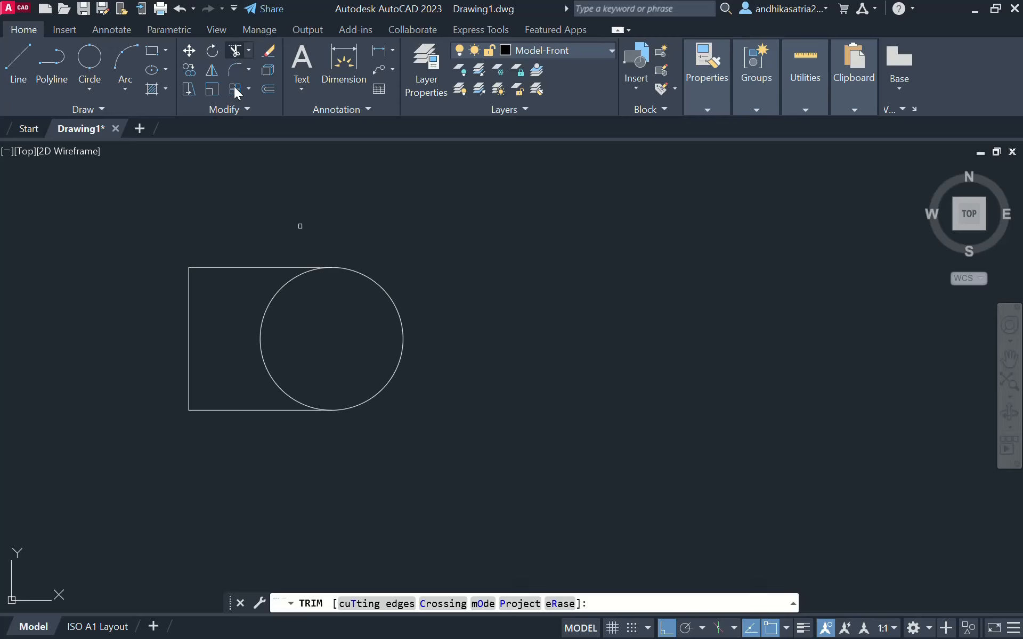
left_click(452, 330)
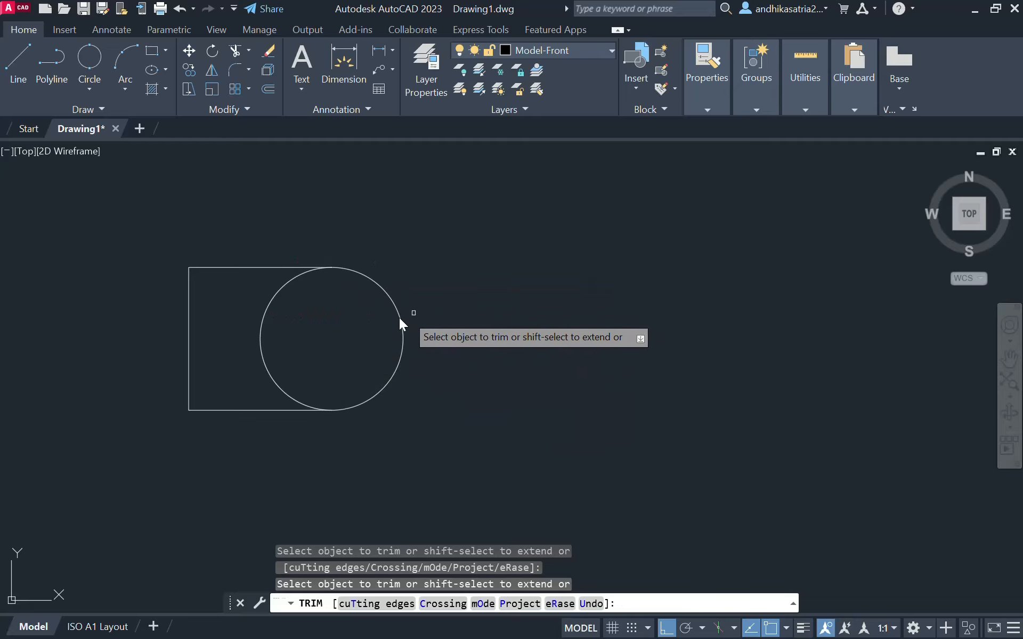
left_click(260, 332)
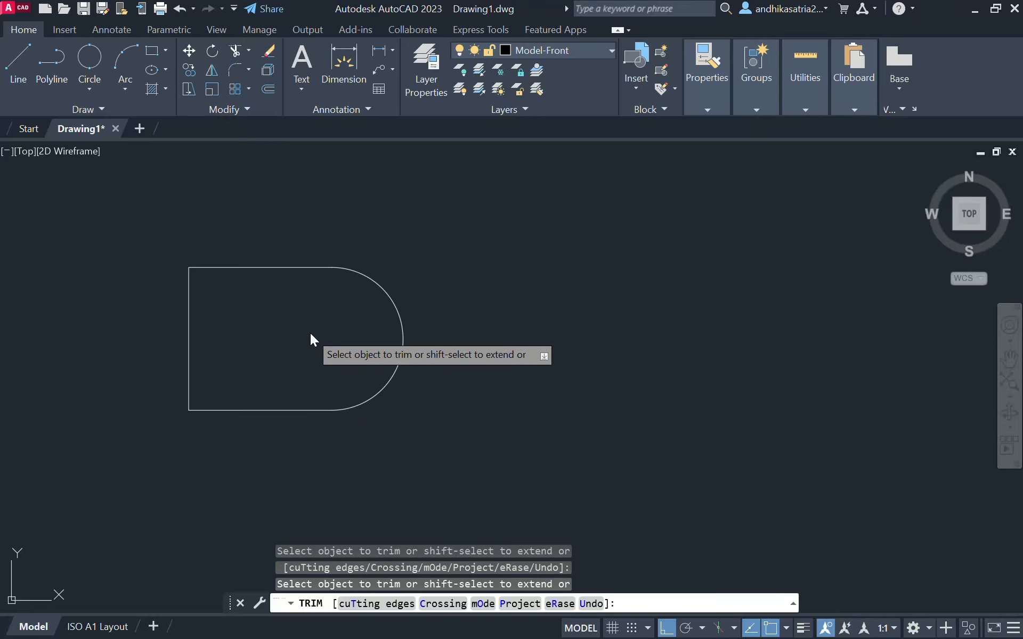
key("Return")
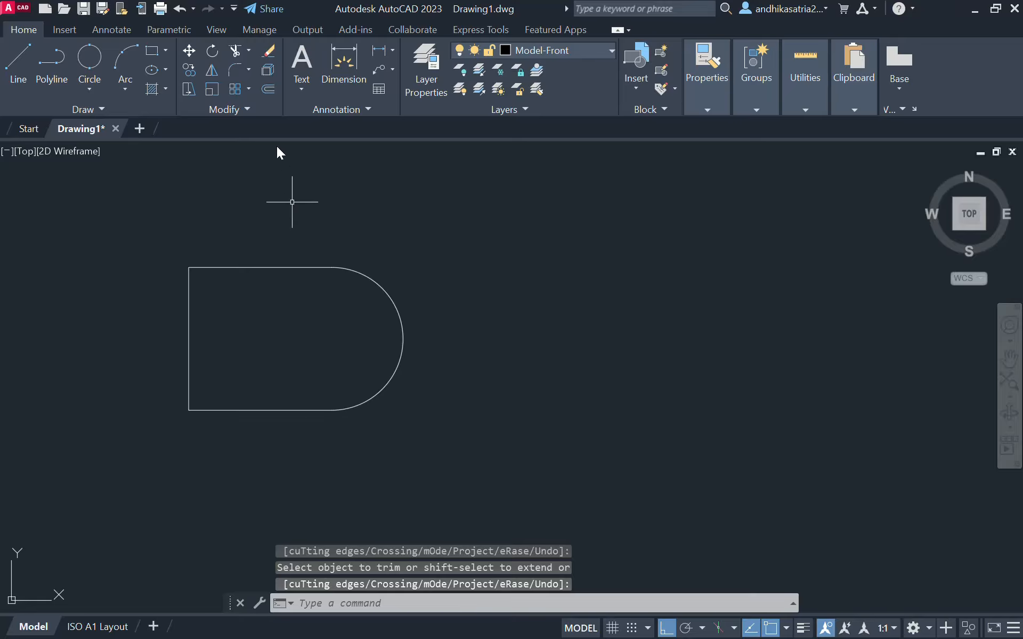
- Draw a horizontal line 20 long to the right from the arc's upper endpoint
left_click(249, 53)
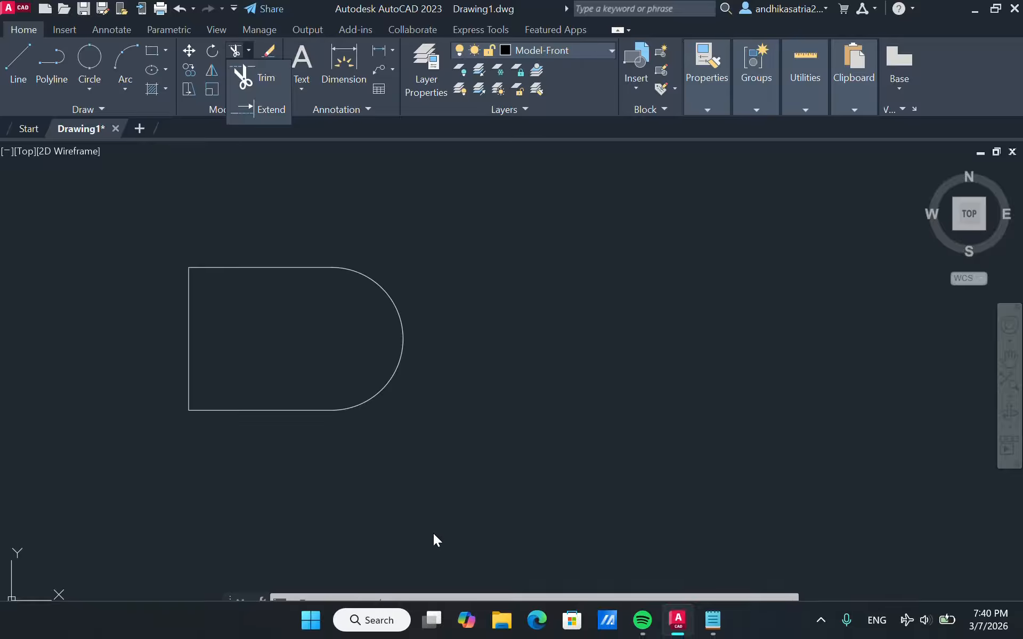
left_click(15, 61)
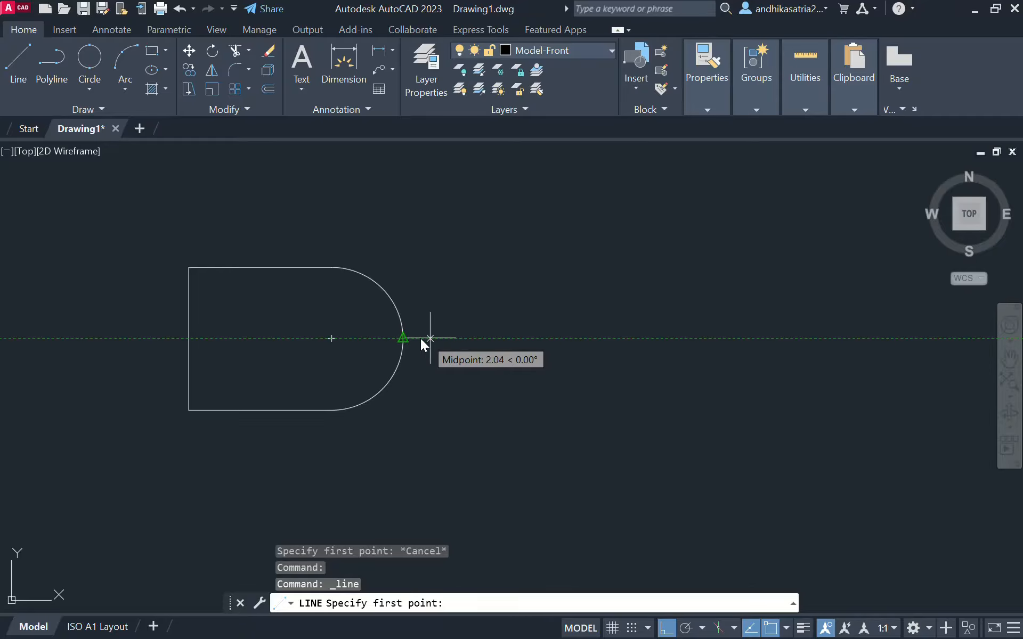
left_click(332, 268)
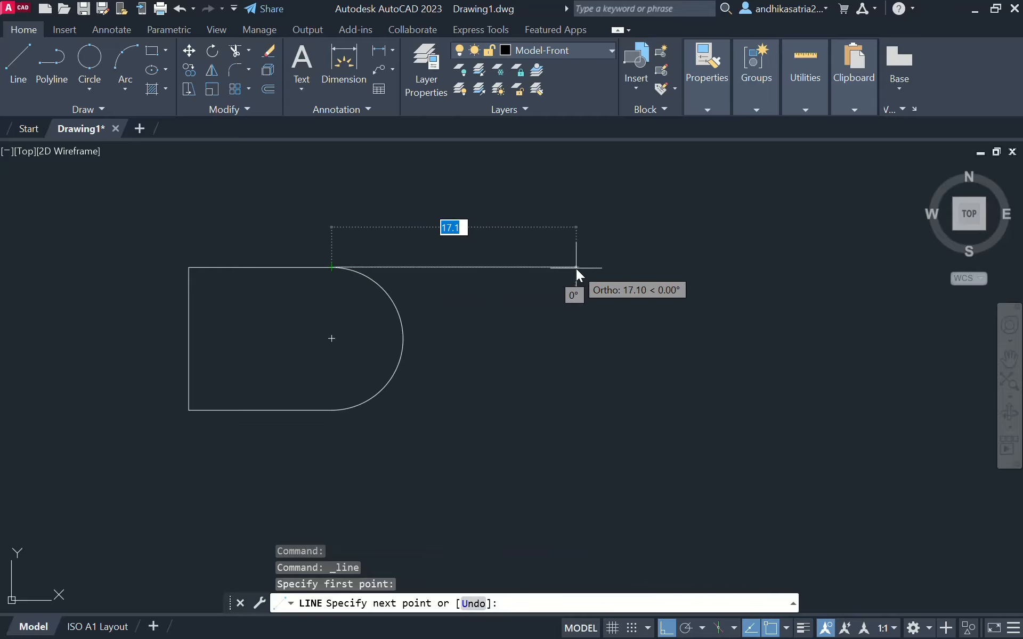
type("20")
key("Return")
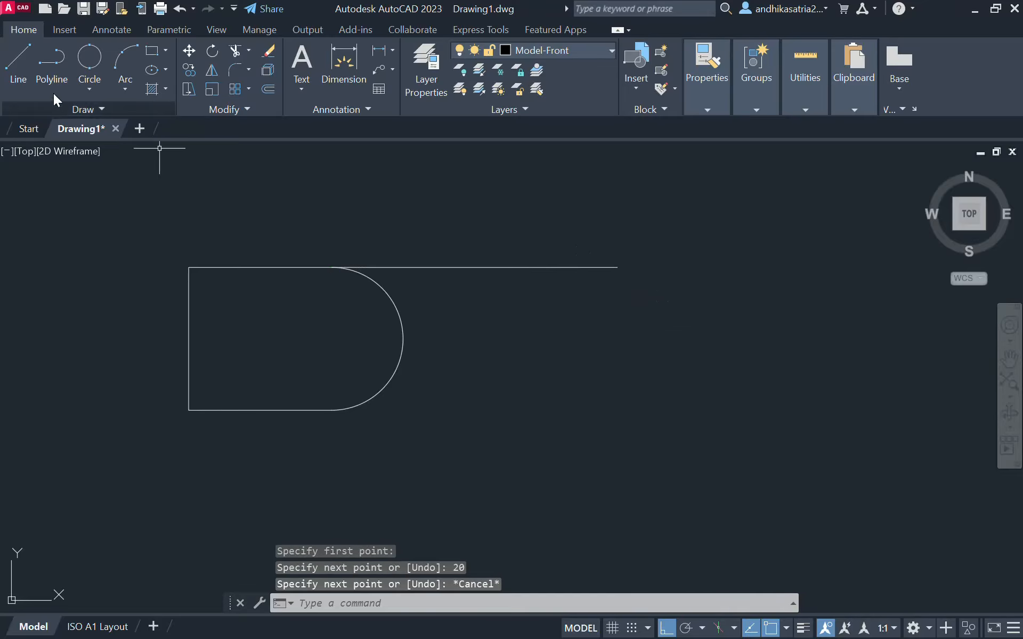
- Draw a vertical line 10 long downward, starting a short gap below the horizontal line's right end
left_click(18, 61)
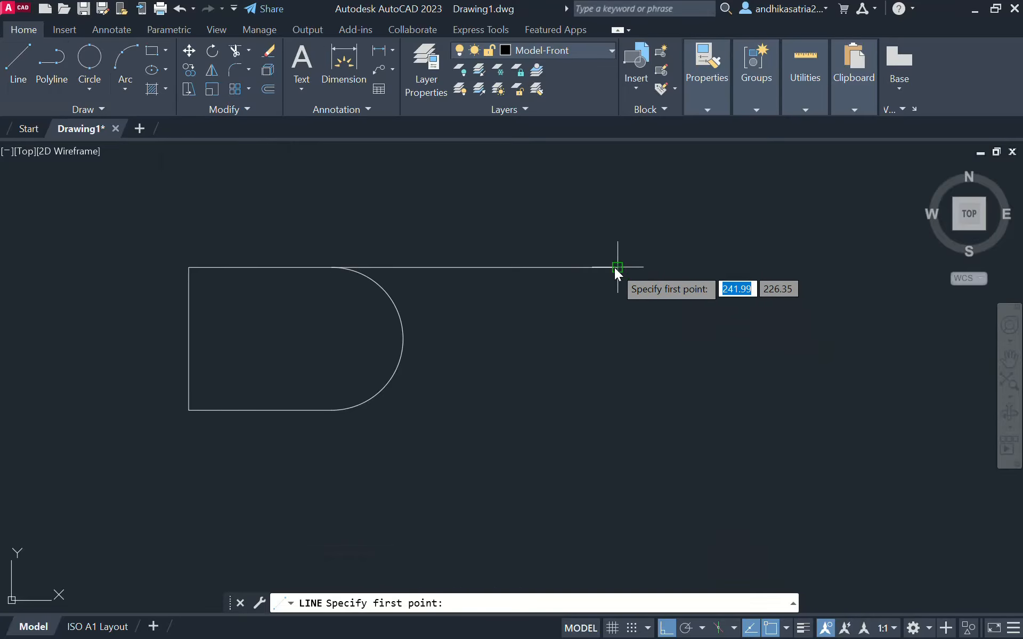
left_click(618, 305)
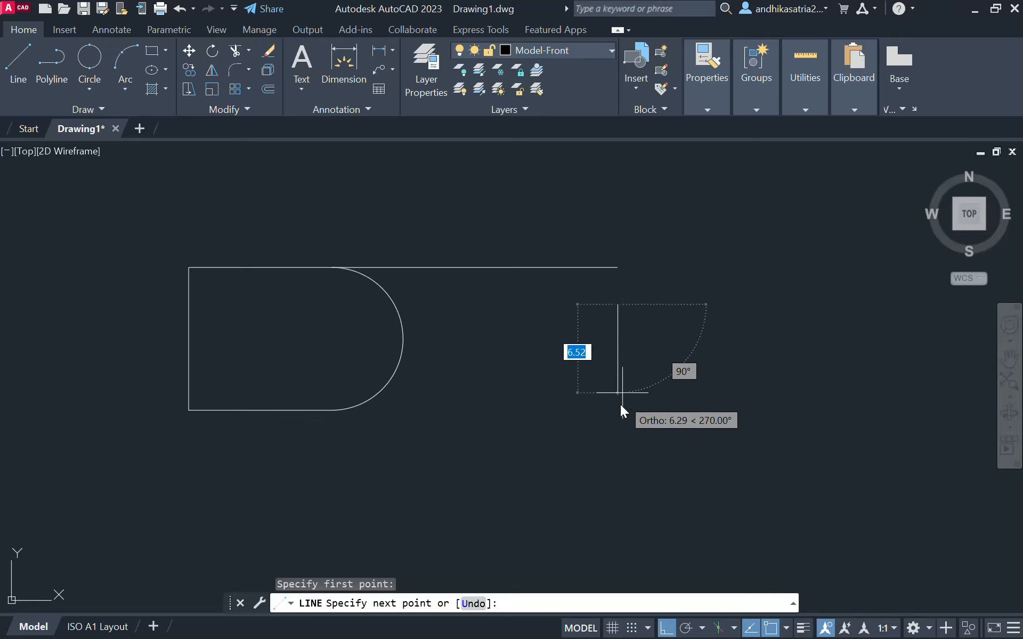
type("10")
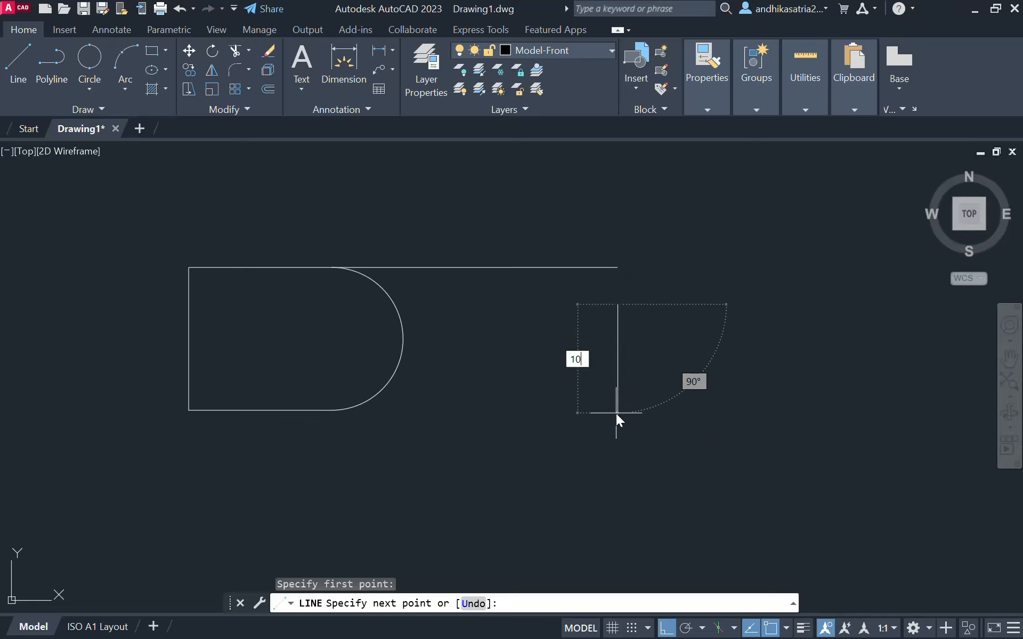
key("Return")
key("Escape")
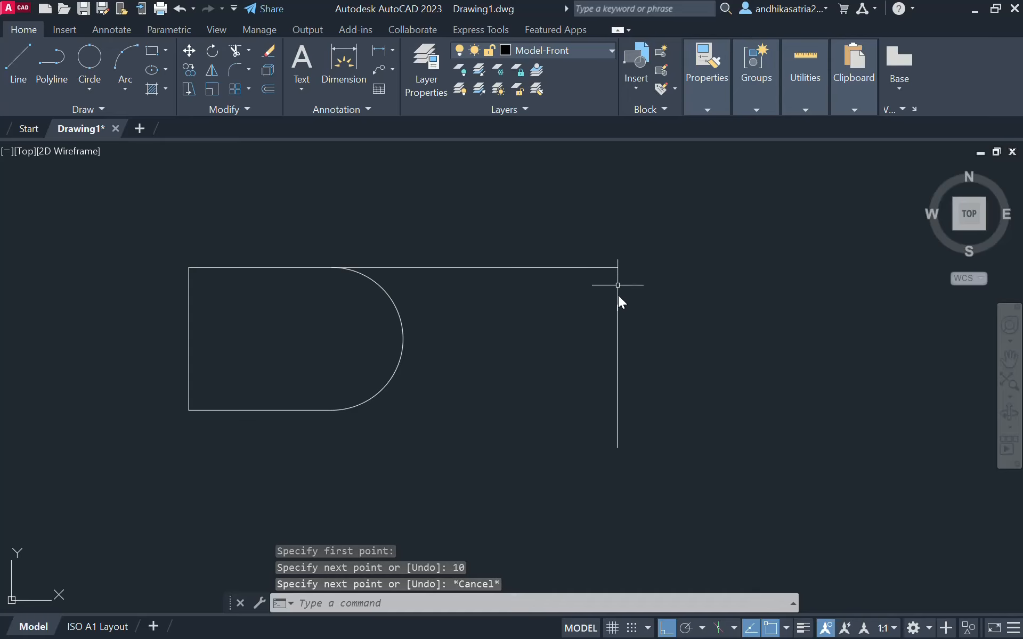
- Extend the upper end of the vertical line to meet the horizontal line
left_click(248, 51)
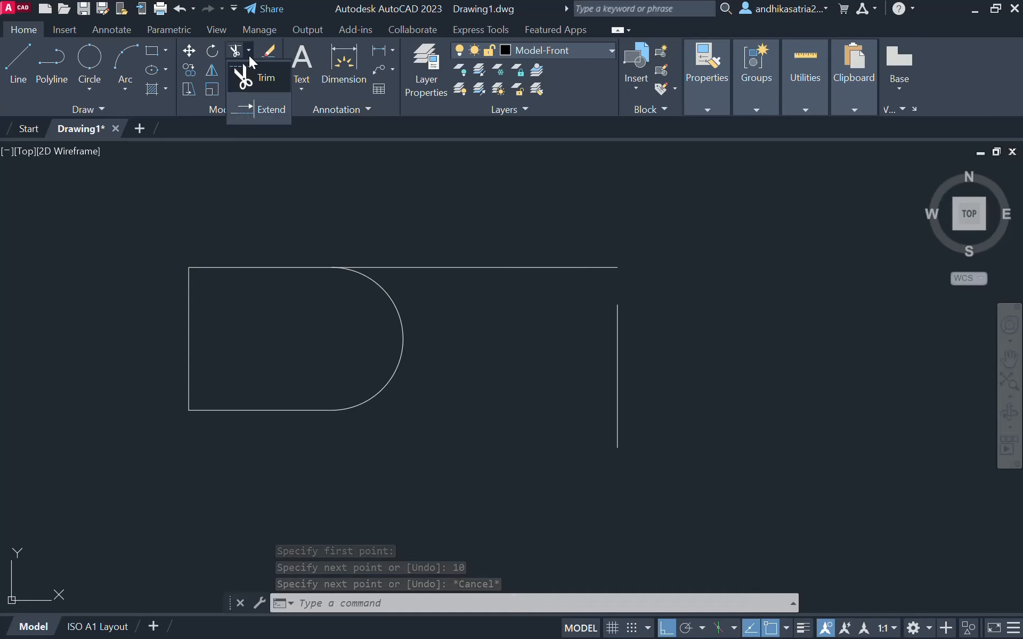
left_click(248, 103)
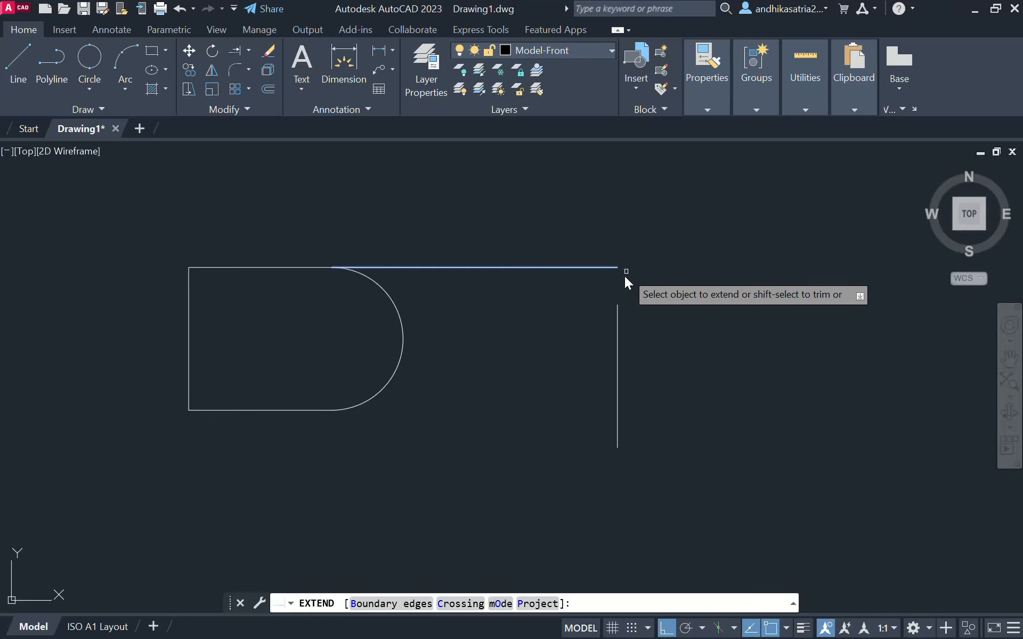
left_click(619, 318)
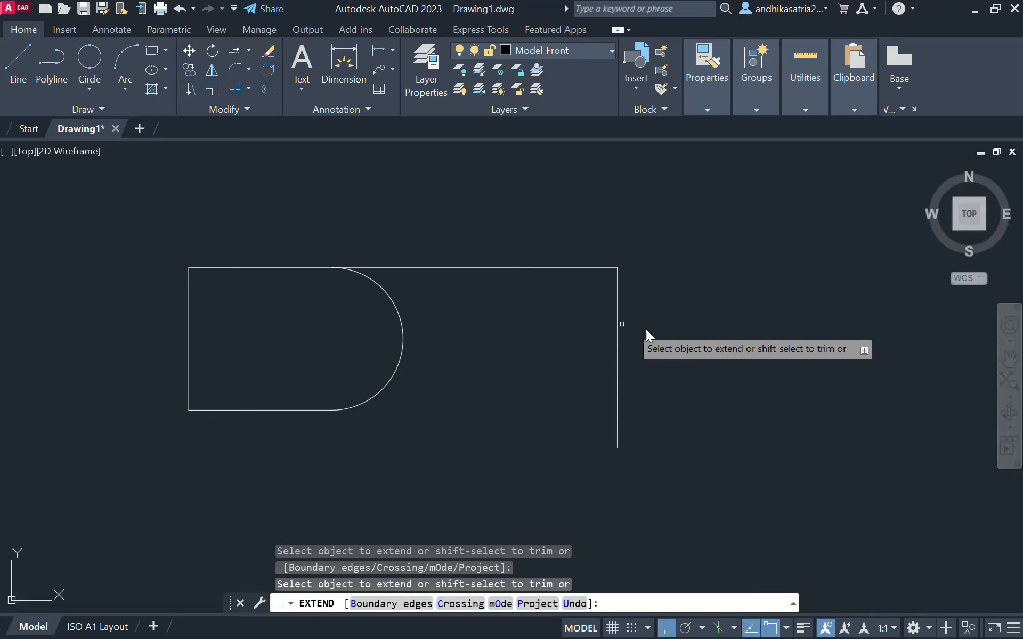
right_click(660, 333)
left_click(696, 345)
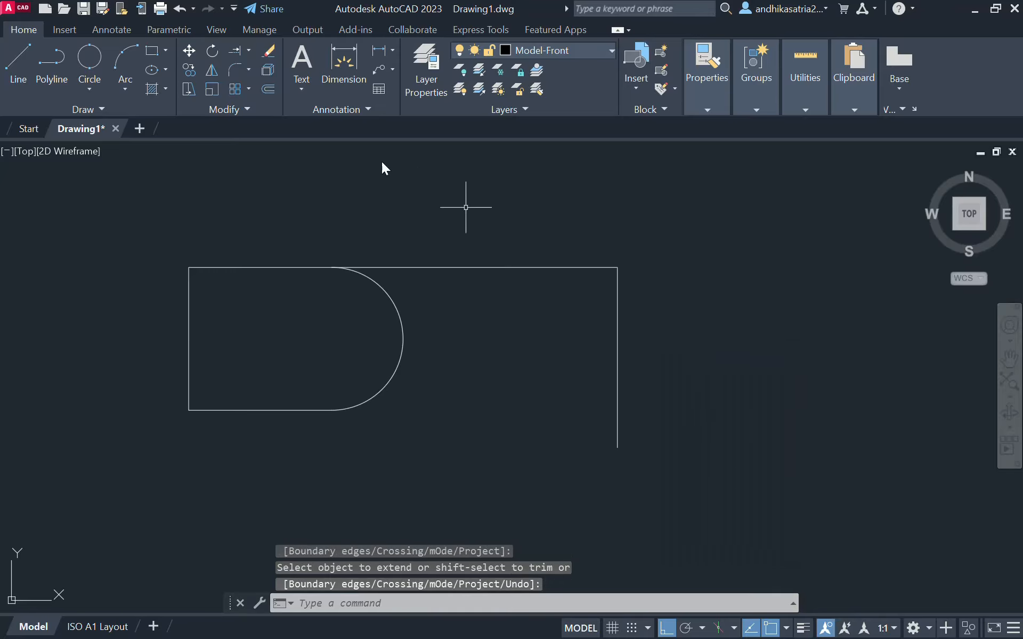
- Draw a horizontal line 5 long to the right from the arc's midpoint
left_click(18, 58)
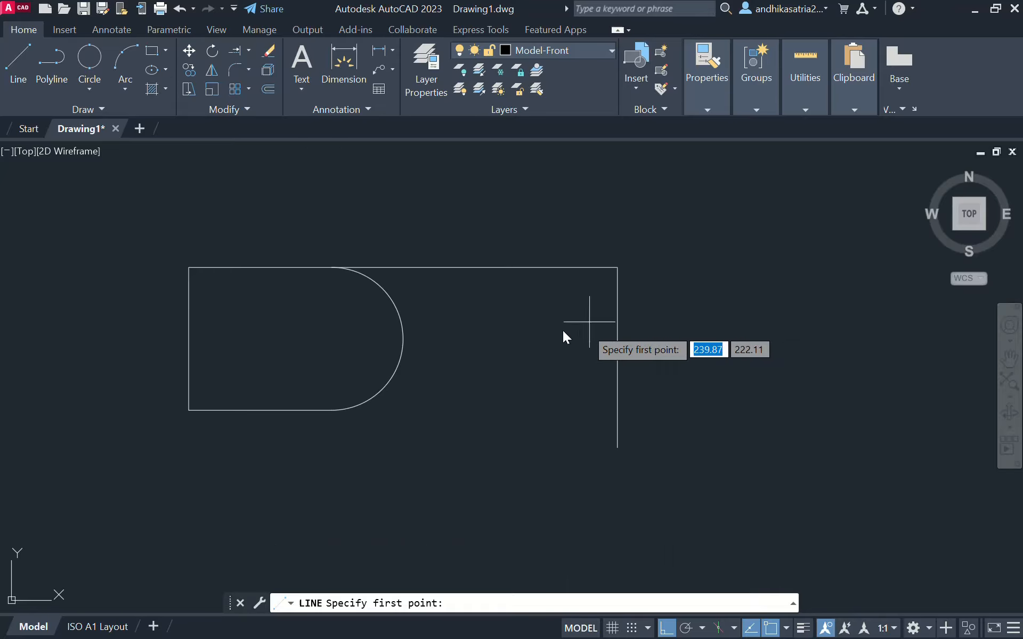
left_click(403, 338)
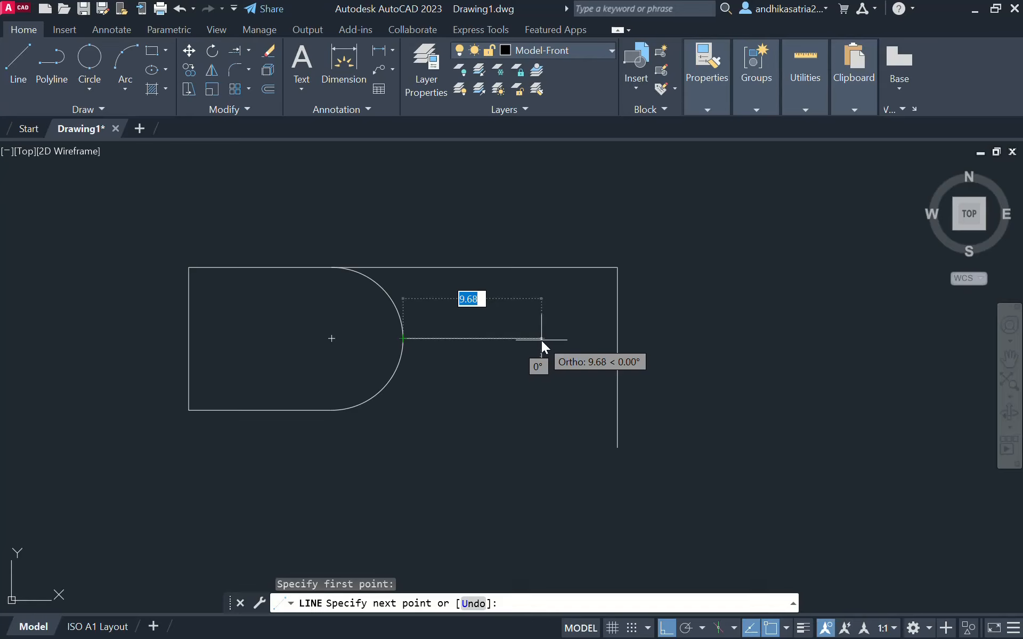
type("5")
key("Return")
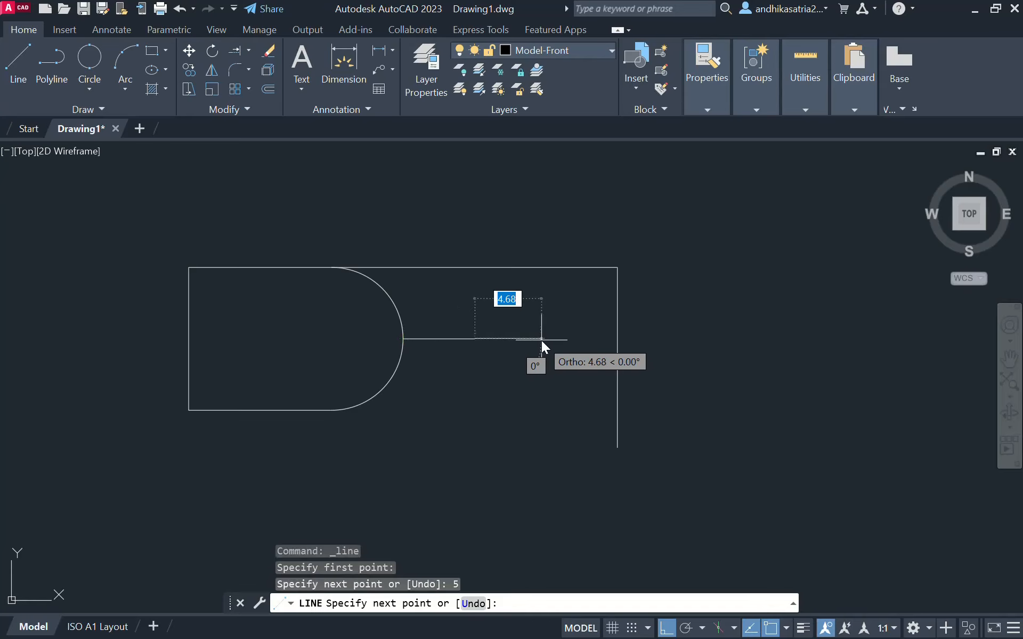
- Draw a second short horizontal line from the arc, just below the first one and ending level with its right end
key("Escape")
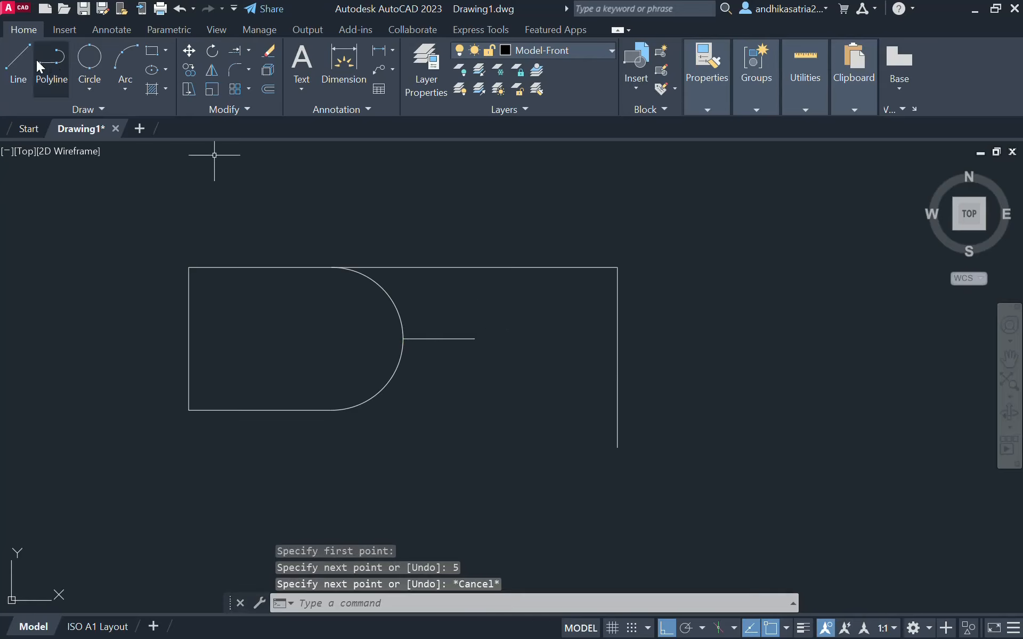
left_click(20, 67)
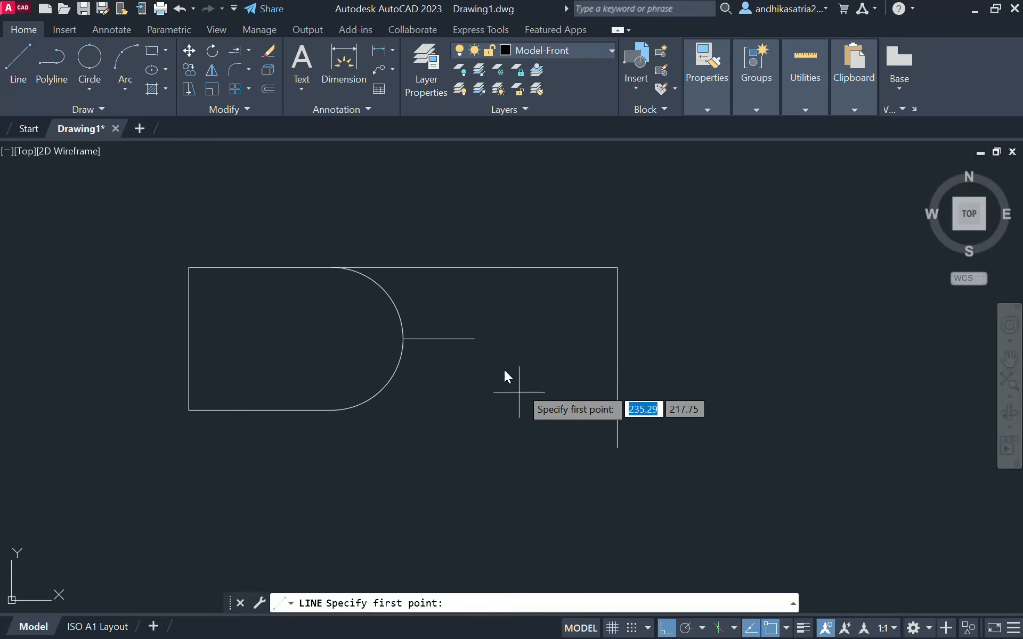
left_click(402, 354)
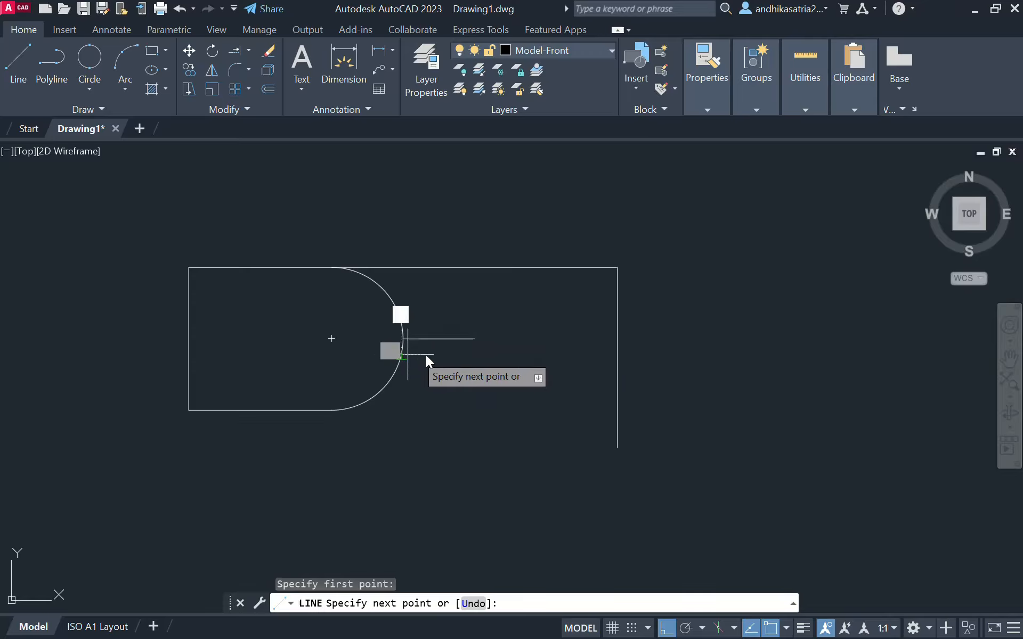
left_click(474, 354)
key("Escape")
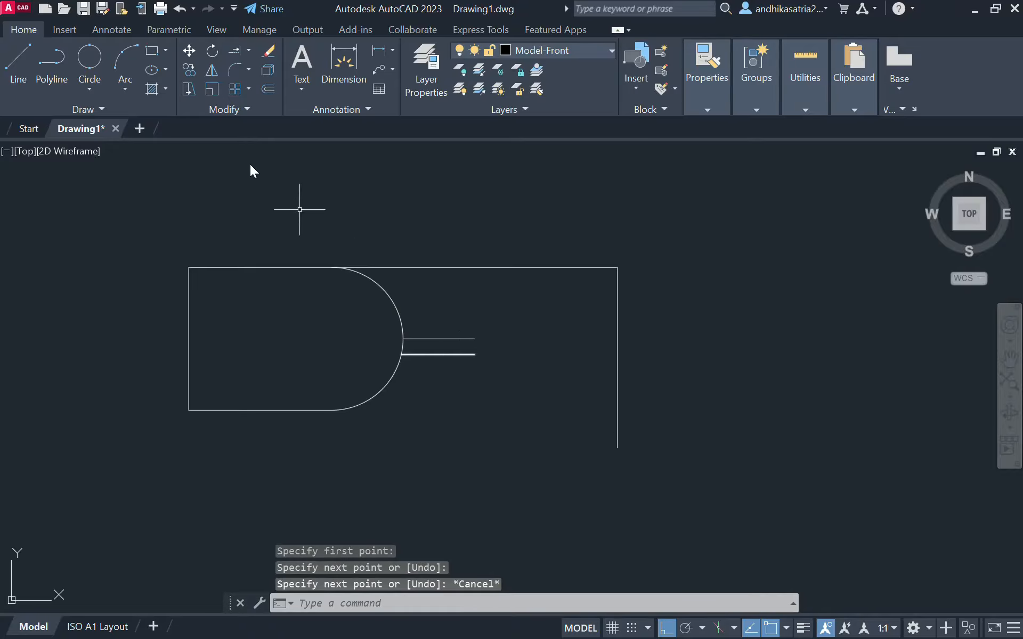
- Draw a vertical line downward, starting level with the upper short line and a small gap beyond its right end
left_click(18, 59)
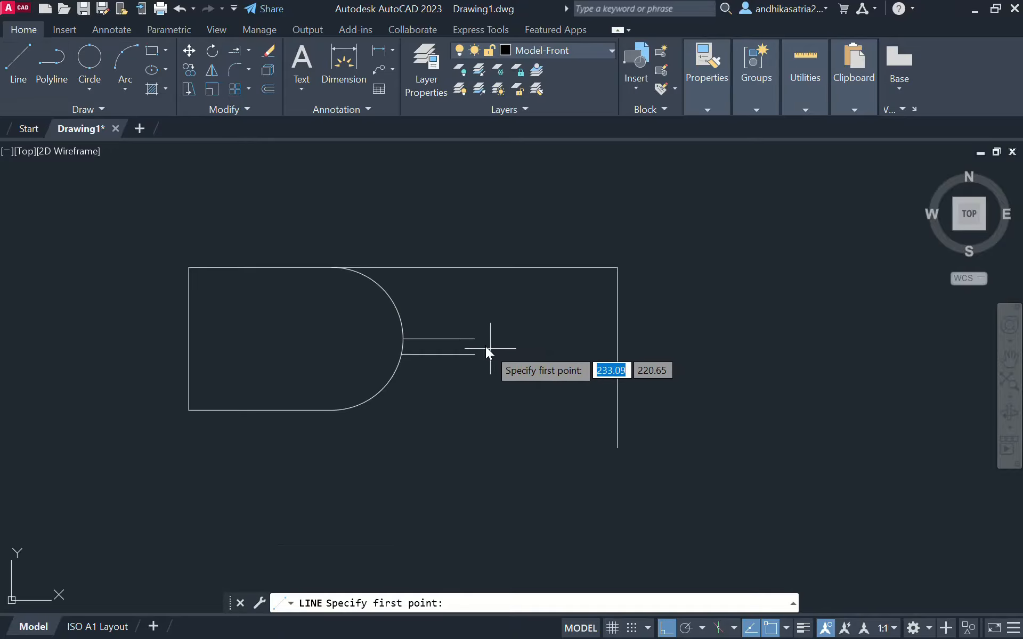
left_click(524, 339)
left_click(529, 433)
key("Escape")
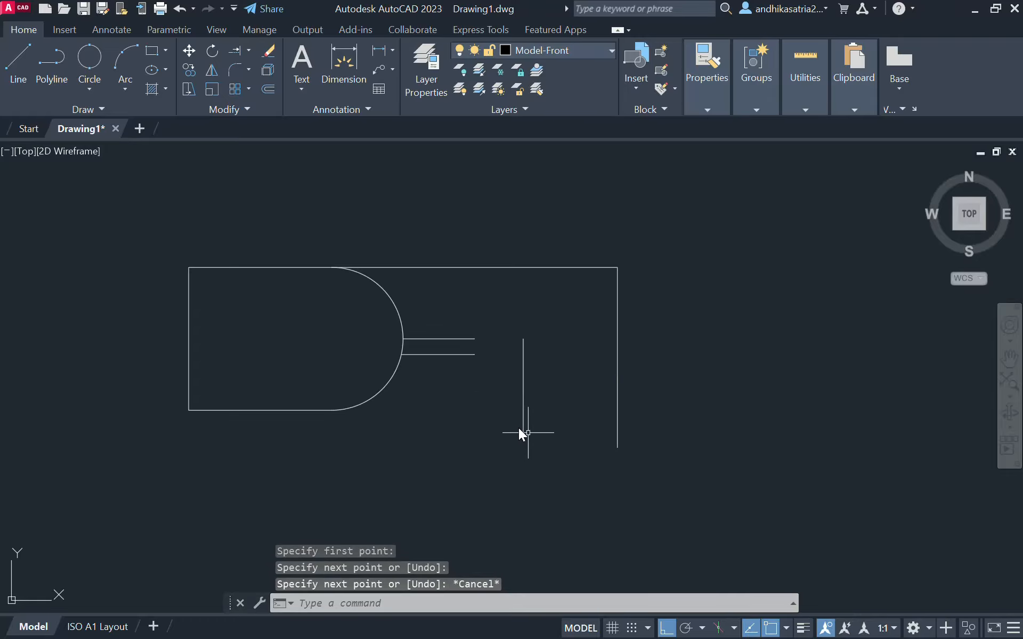
- Draw a parallel vertical line about 5.5 long inside the first, from the lower short line's level down to the first line's lower end
left_click(21, 65)
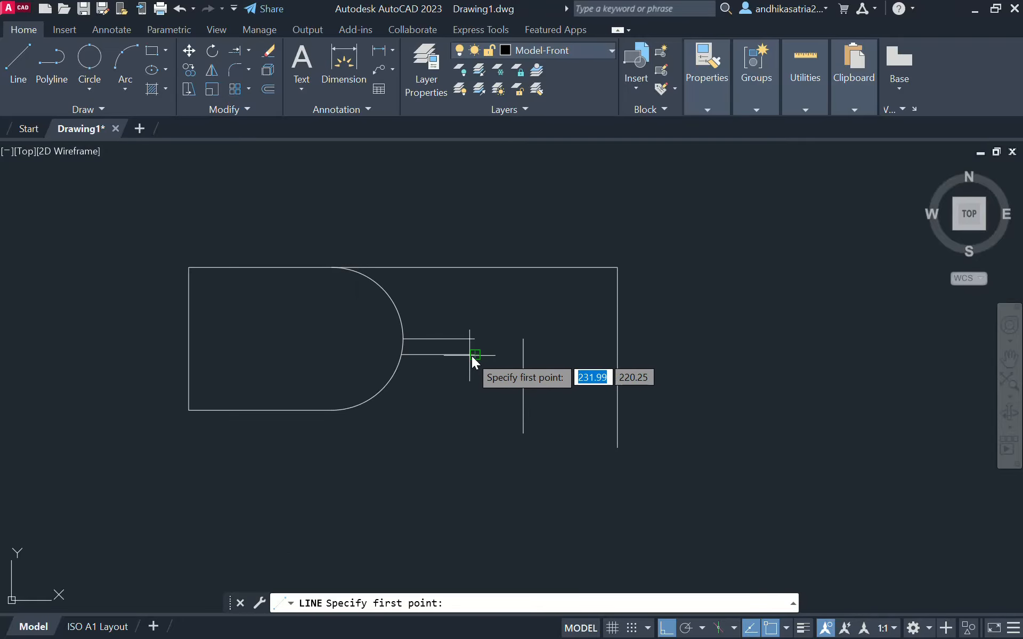
left_click(503, 355)
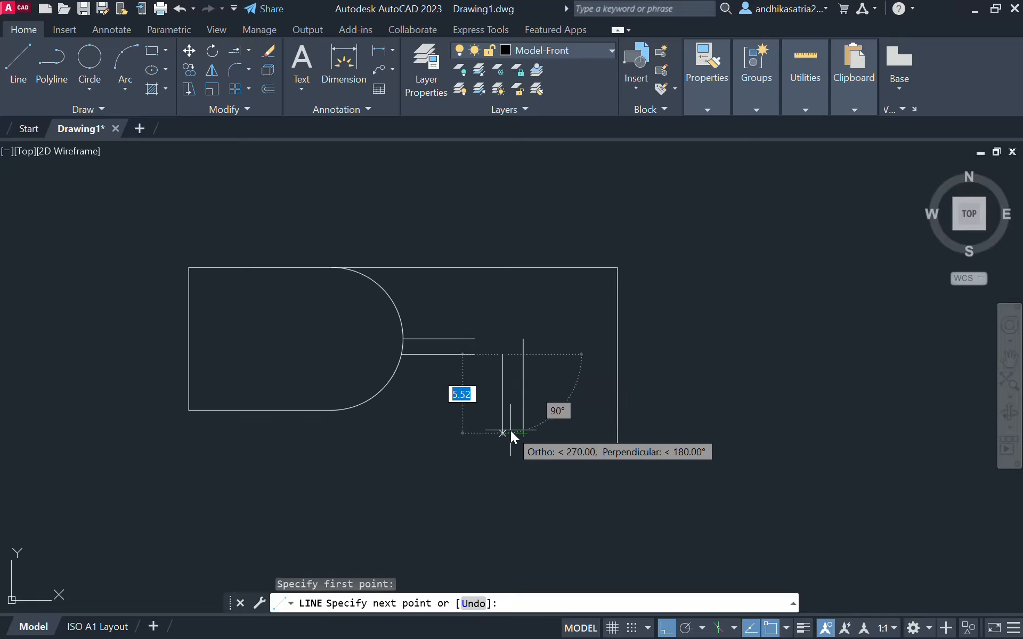
left_click(505, 433)
key("Escape")
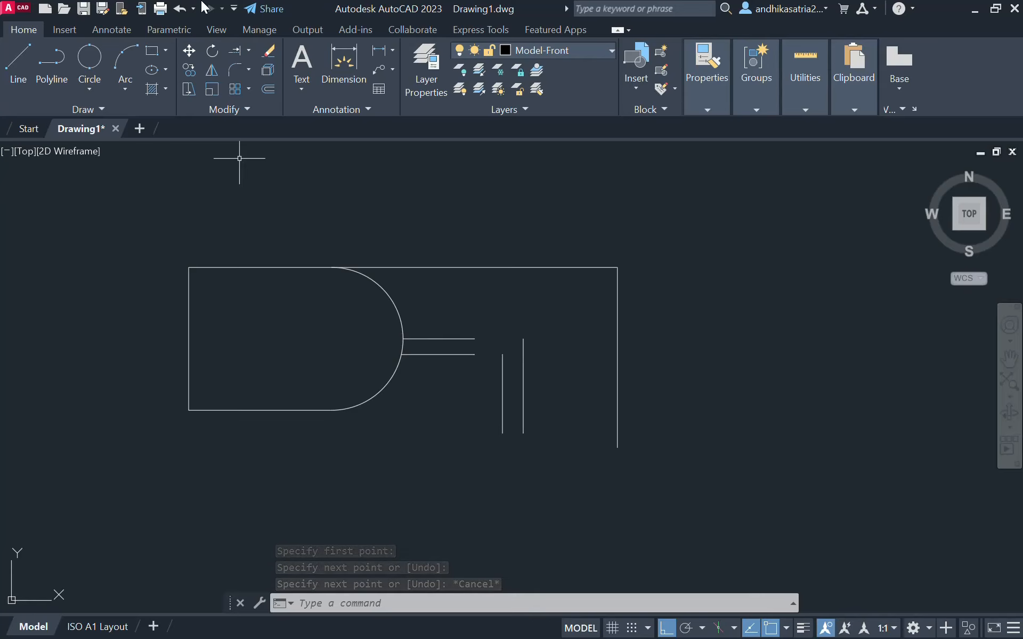
- Extend the upper short horizontal line to the outer vertical line and the lower one to the inner vertical line
left_click(230, 49)
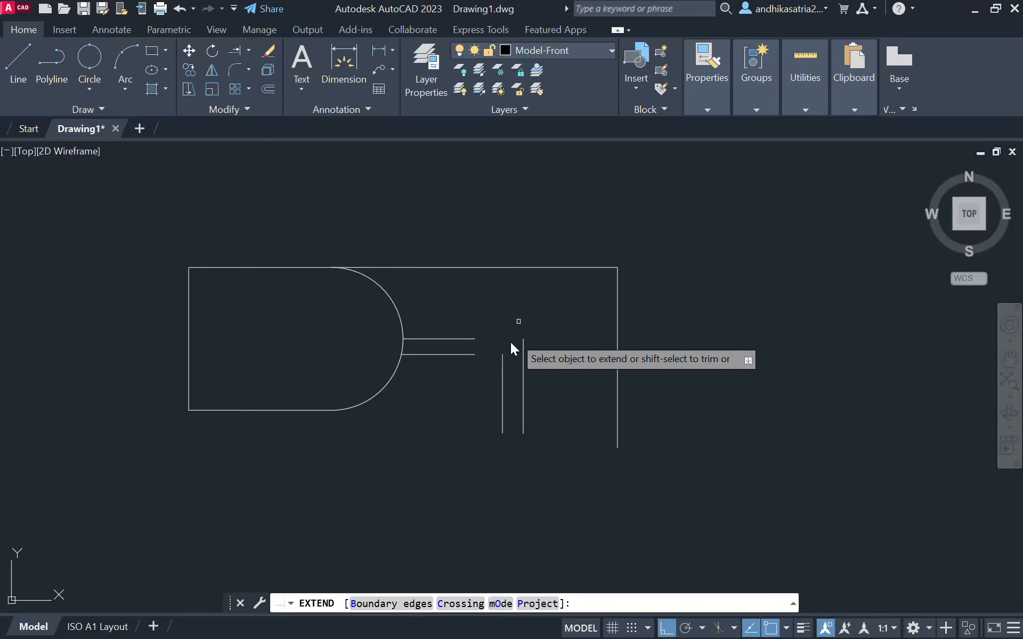
left_click(474, 339)
left_click(471, 354)
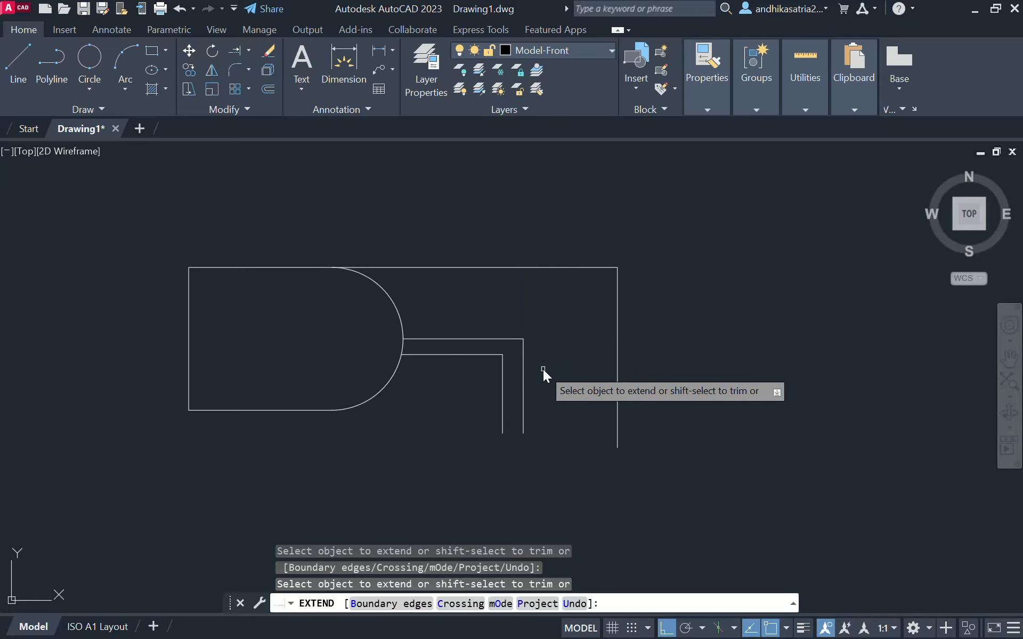
key("Escape")
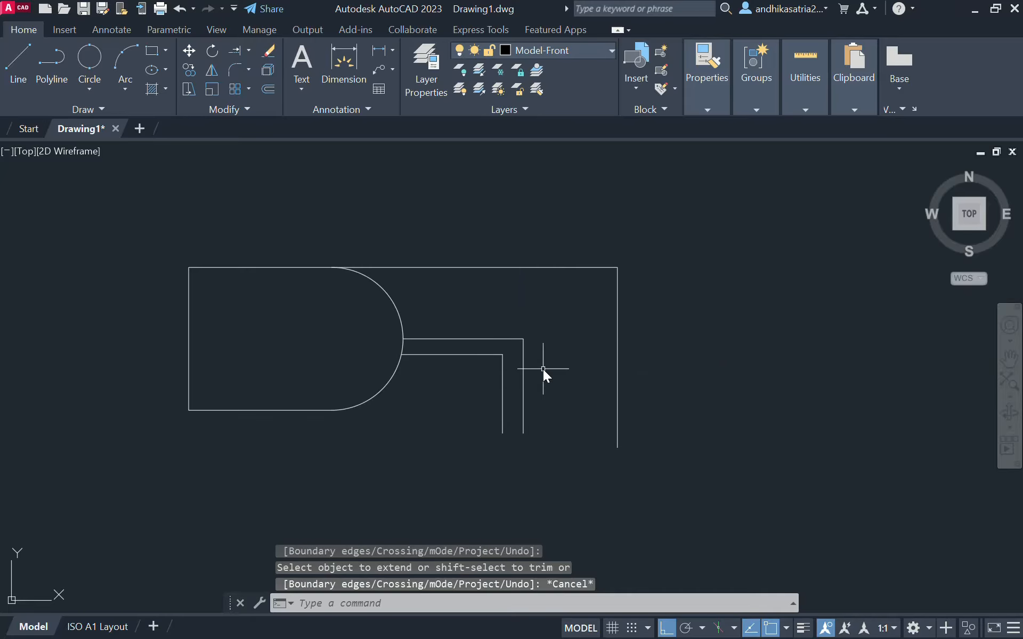
left_click(248, 70)
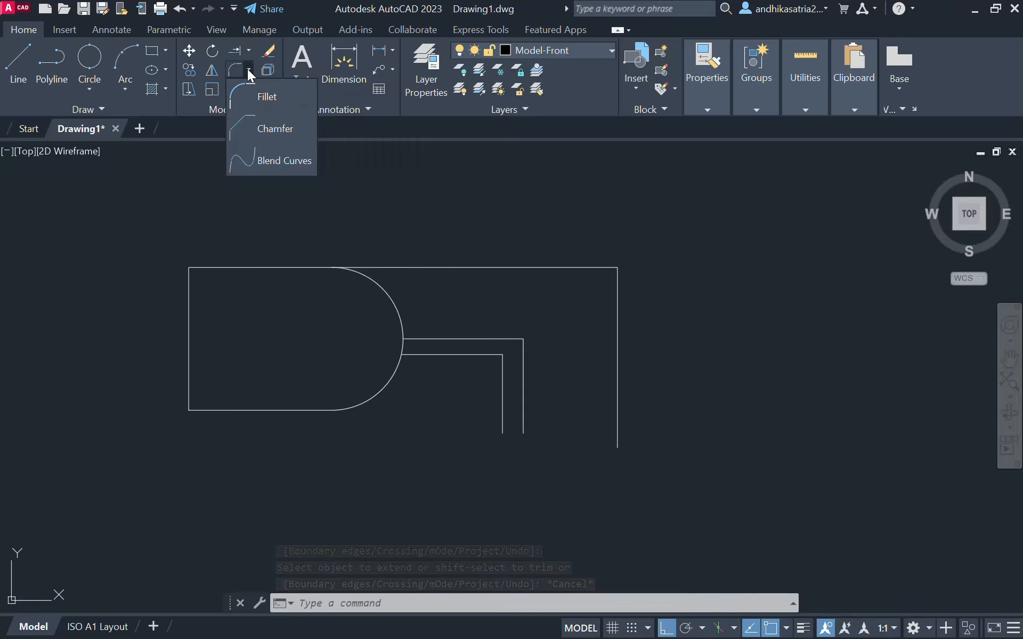
left_click(248, 70)
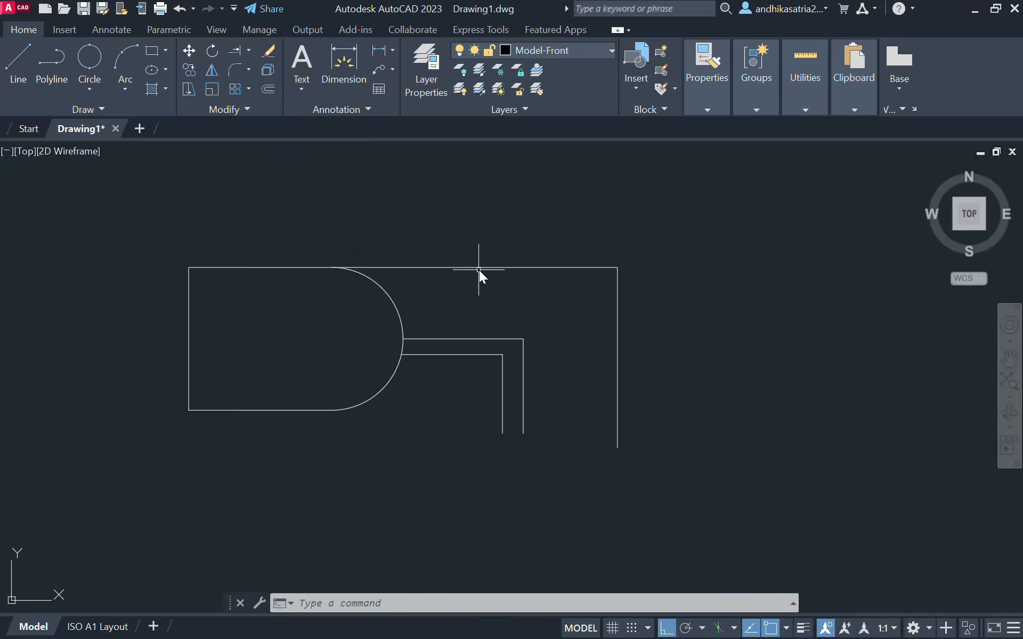
- Draw a 10 by 10 rectangle in the empty space to the right of the existing shapes, level with their upper edge
scroll(534, 301, "down", 2)
middle_click_drag(539, 295, 267, 299)
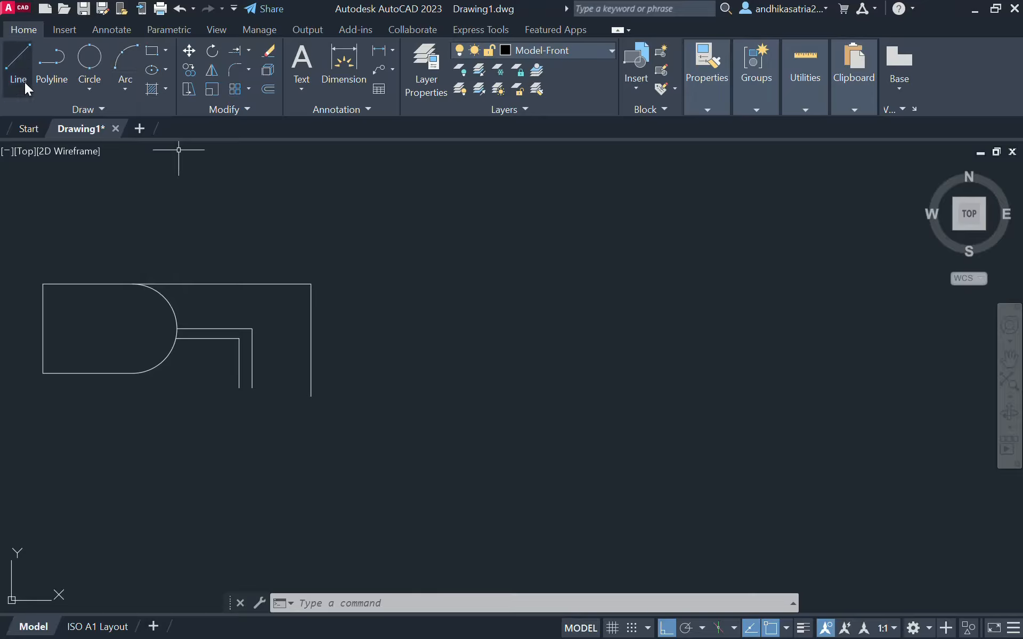
left_click(154, 53)
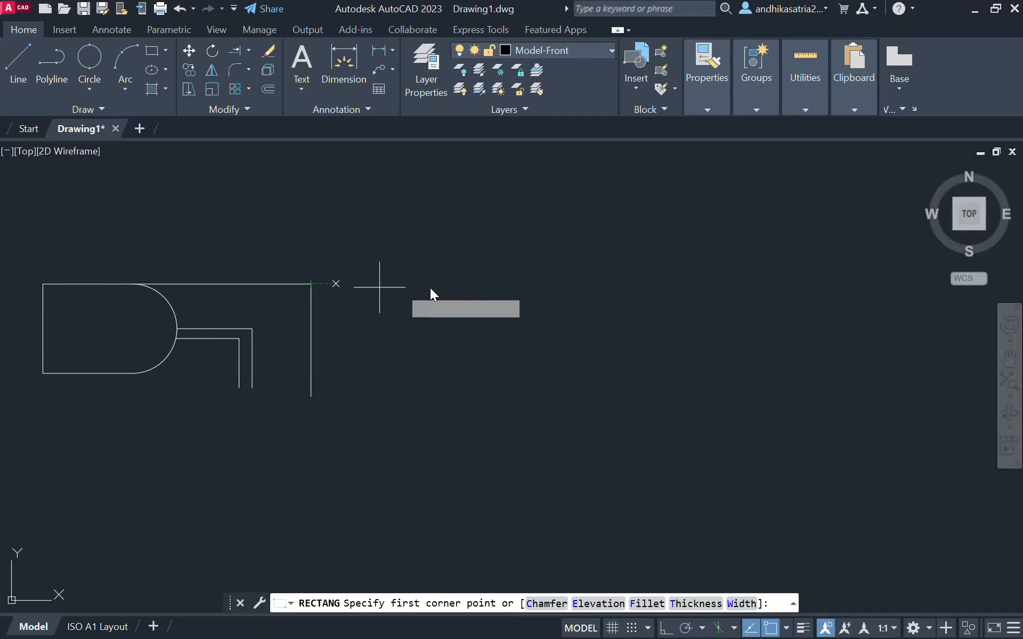
left_click(461, 284)
type("10")
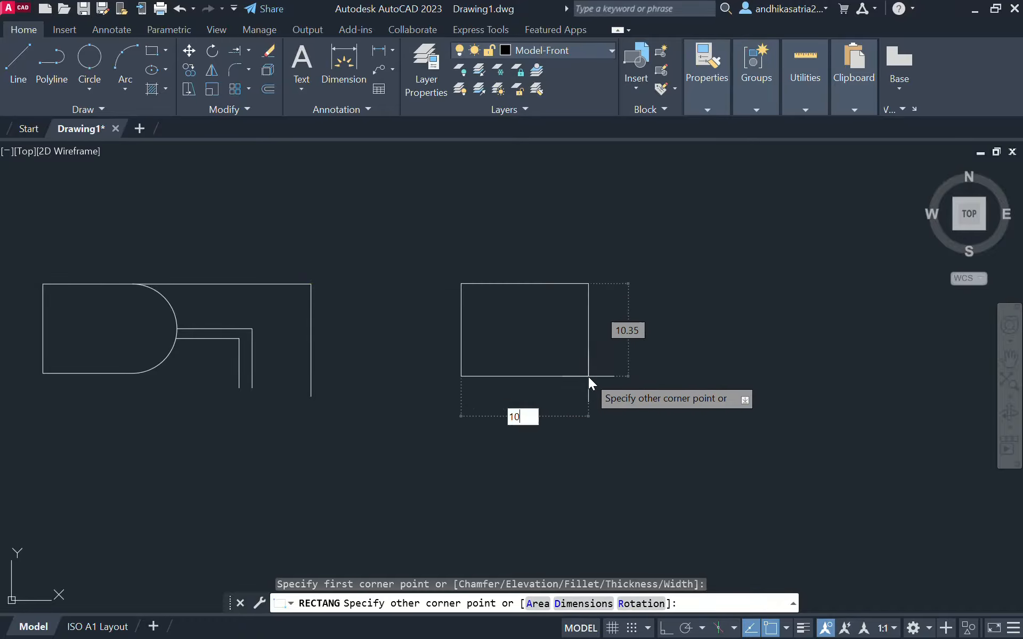
key("Tab")
type("10")
key("Return")
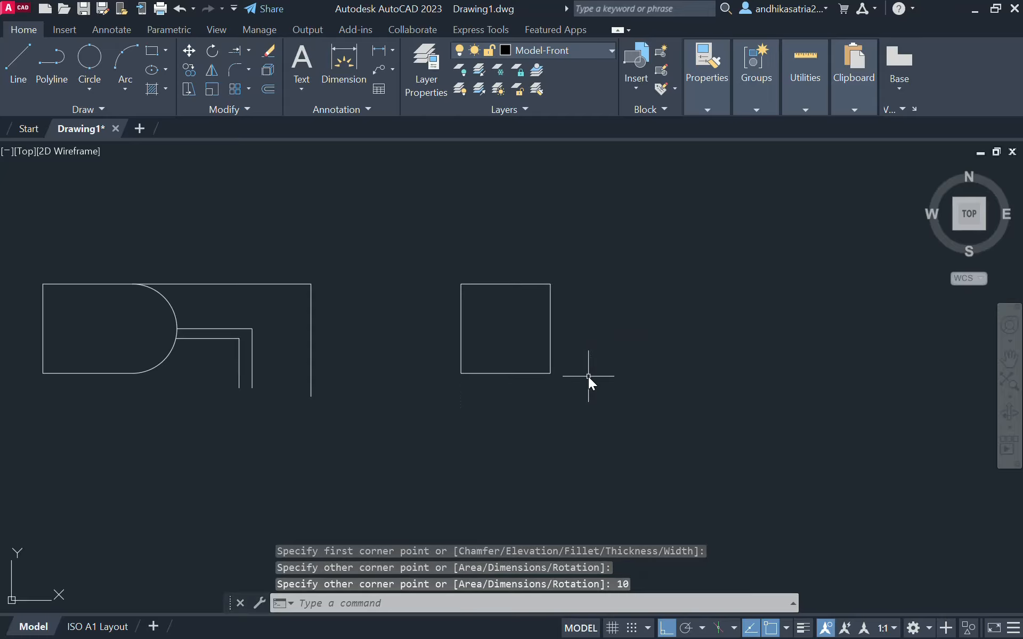
- Fillet the square's lower-right corner with a radius of 3
scroll(565, 354, "up", 2)
middle_click_drag(576, 369, 572, 380)
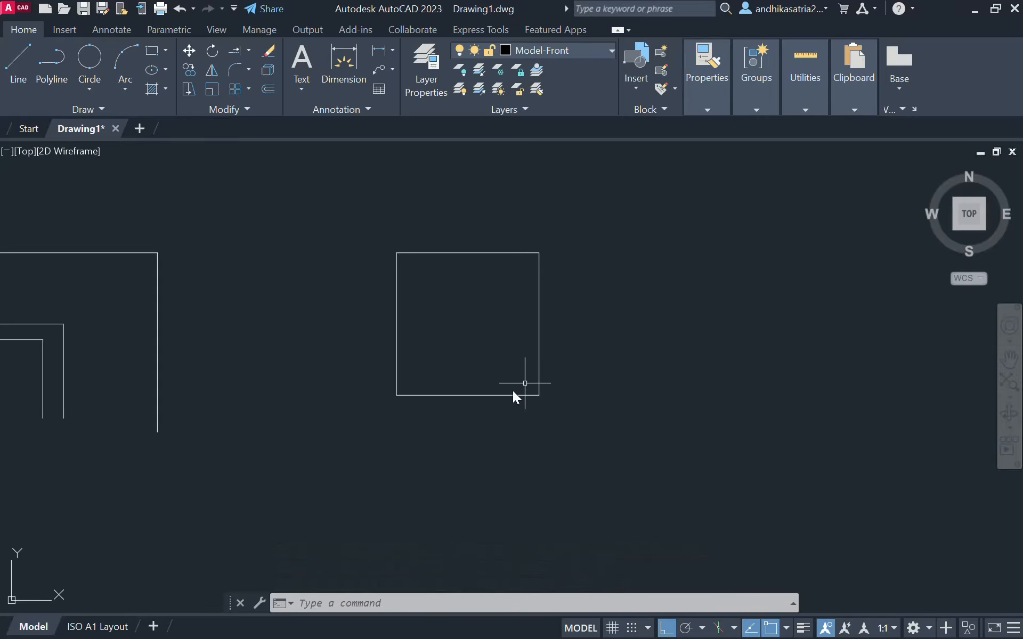
left_click(236, 69)
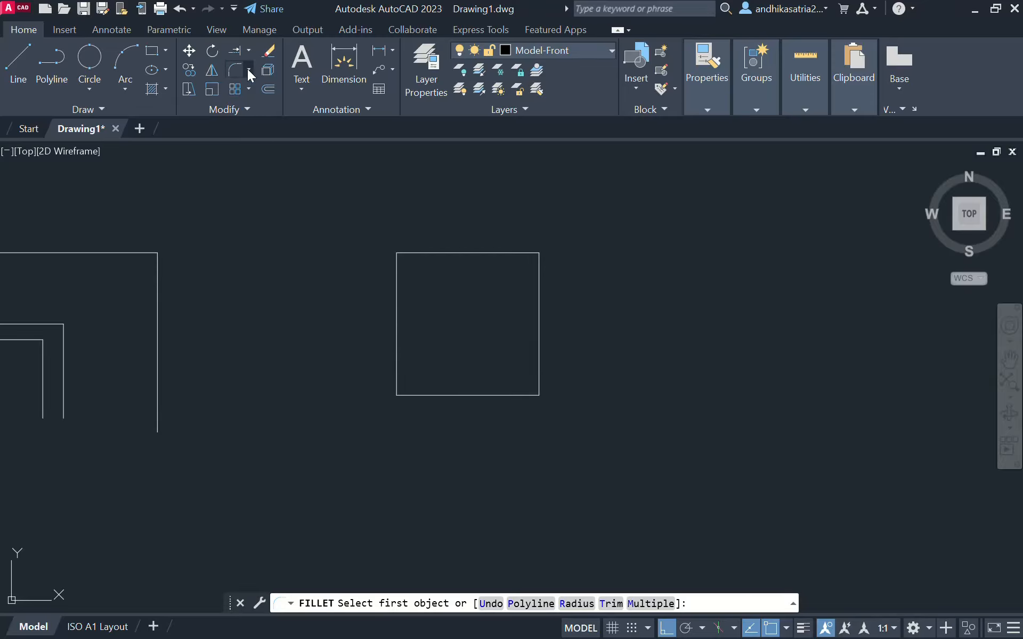
left_click(248, 68)
left_click(262, 91)
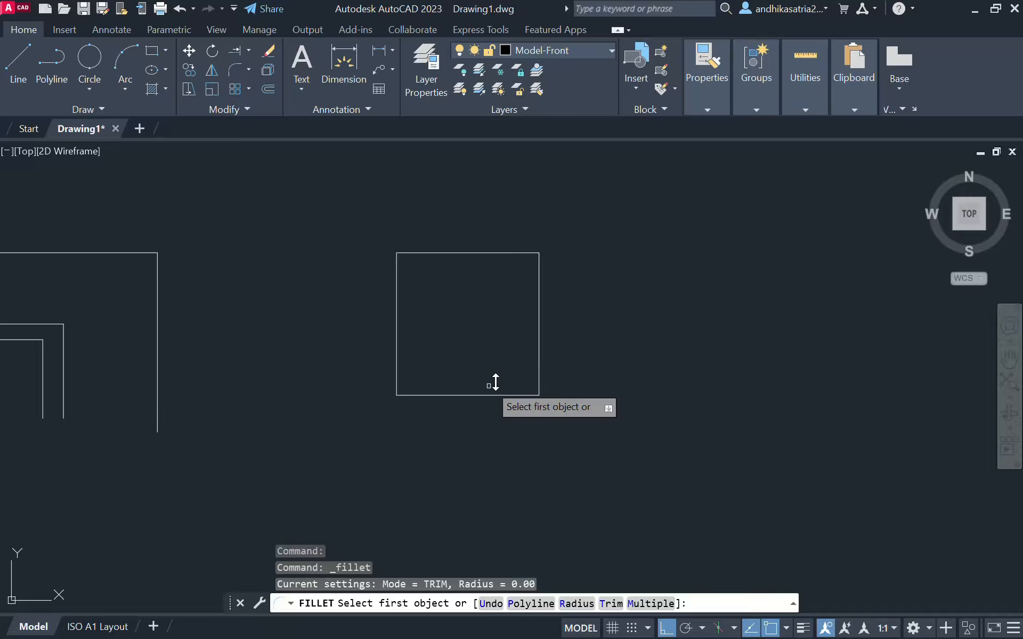
left_click(583, 608)
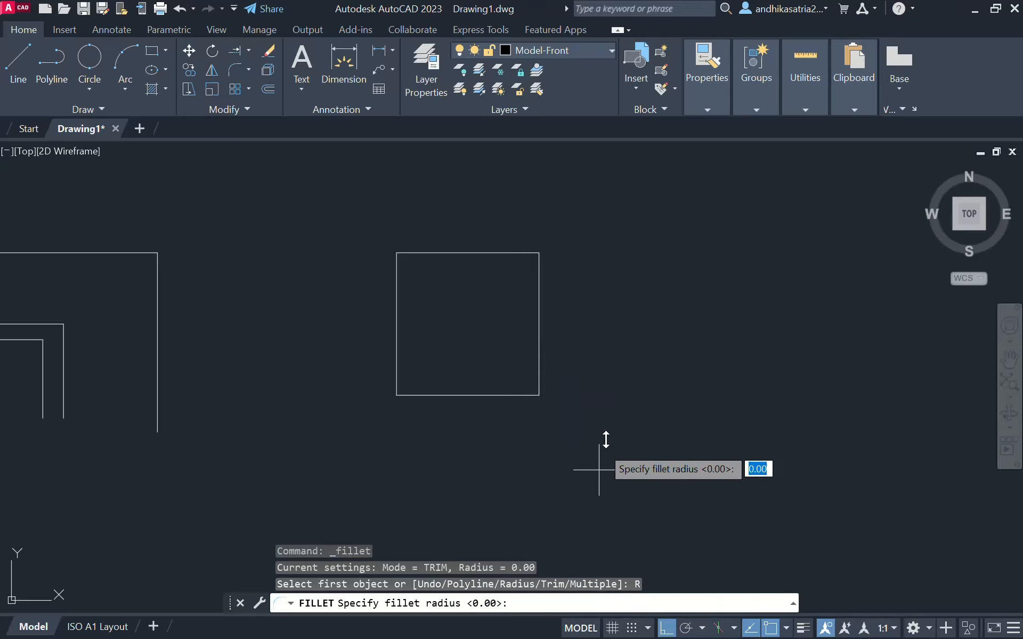
type("3")
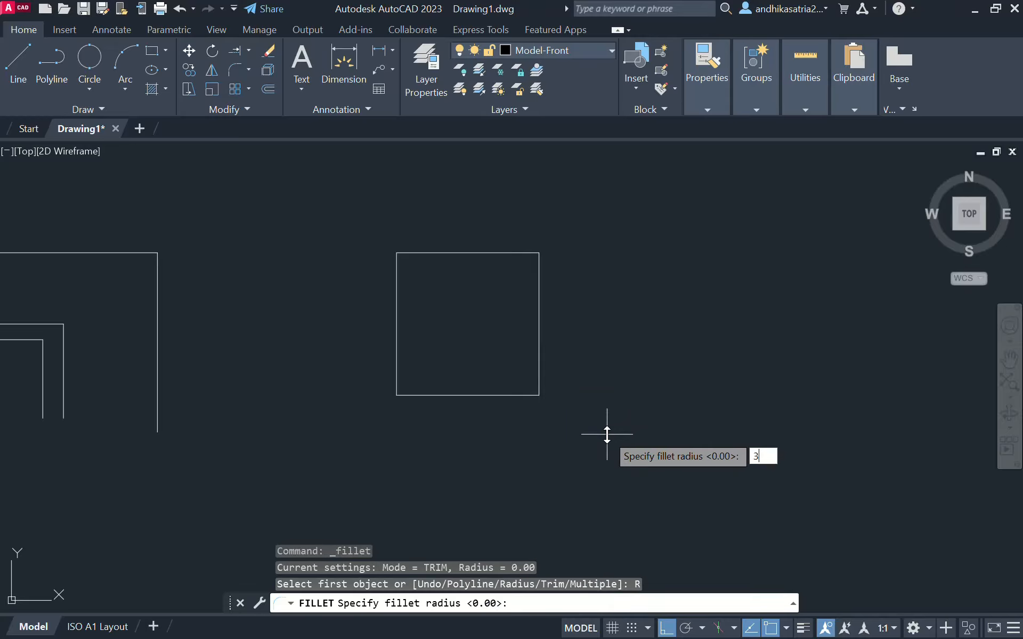
key("Return")
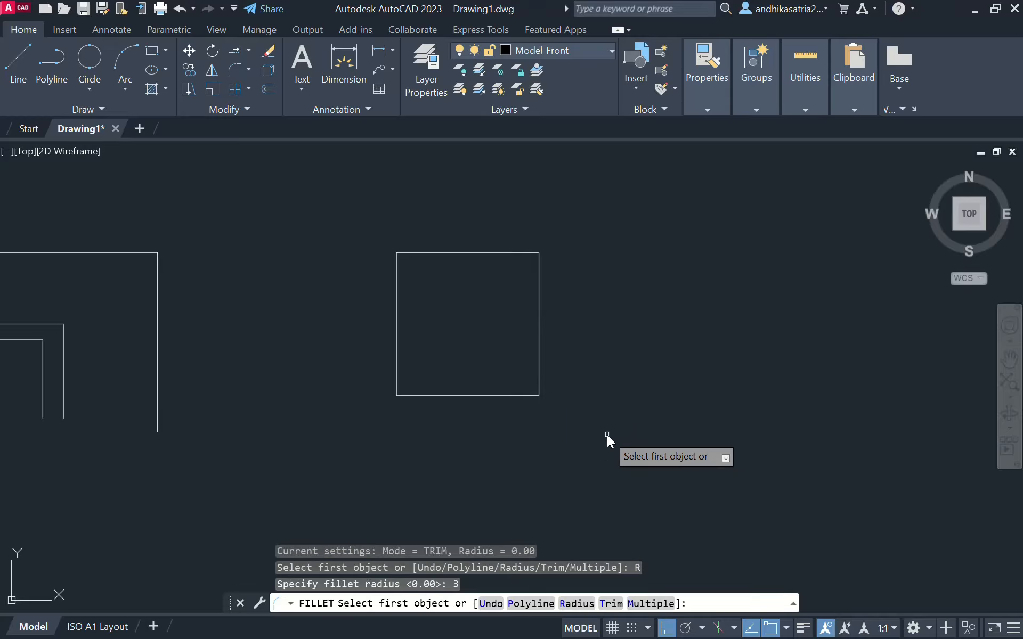
left_click(539, 368)
left_click(525, 395)
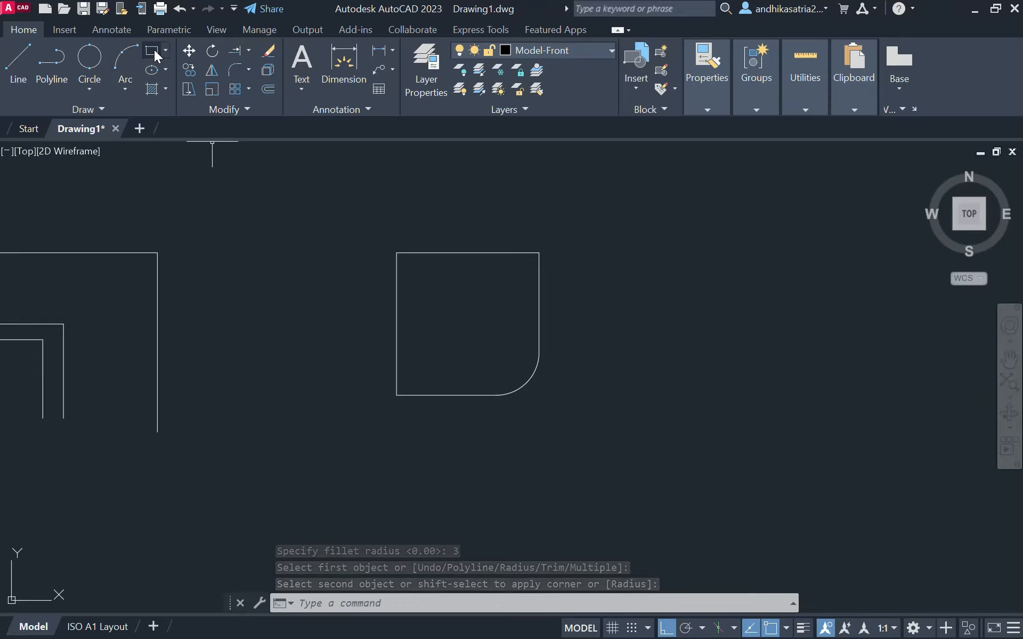
- Fillet the square's upper-right corner with a radius of 3, using the No trim option
left_click(236, 68)
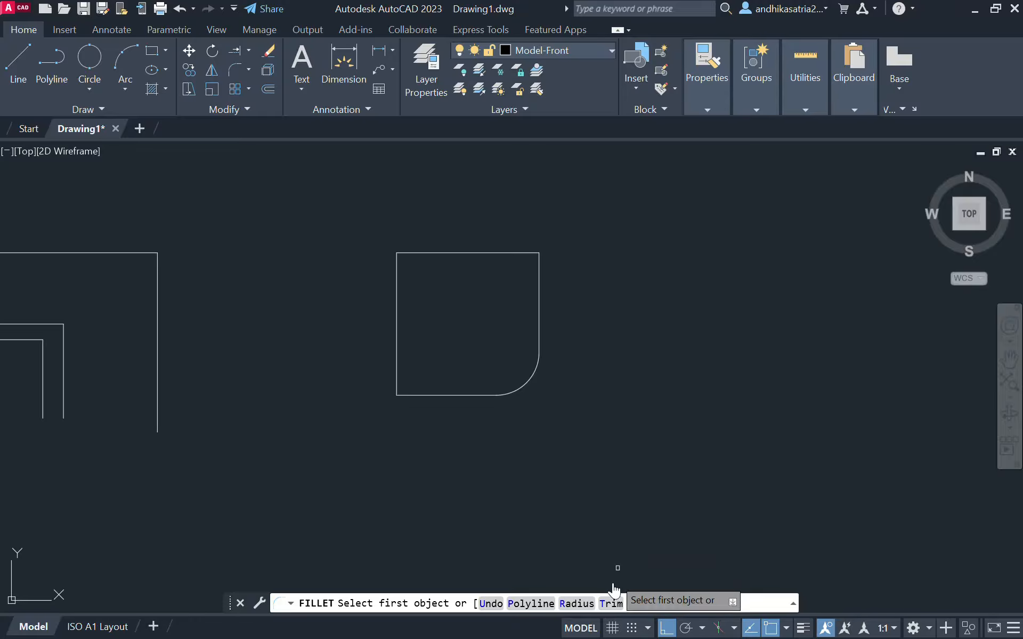
left_click(610, 603)
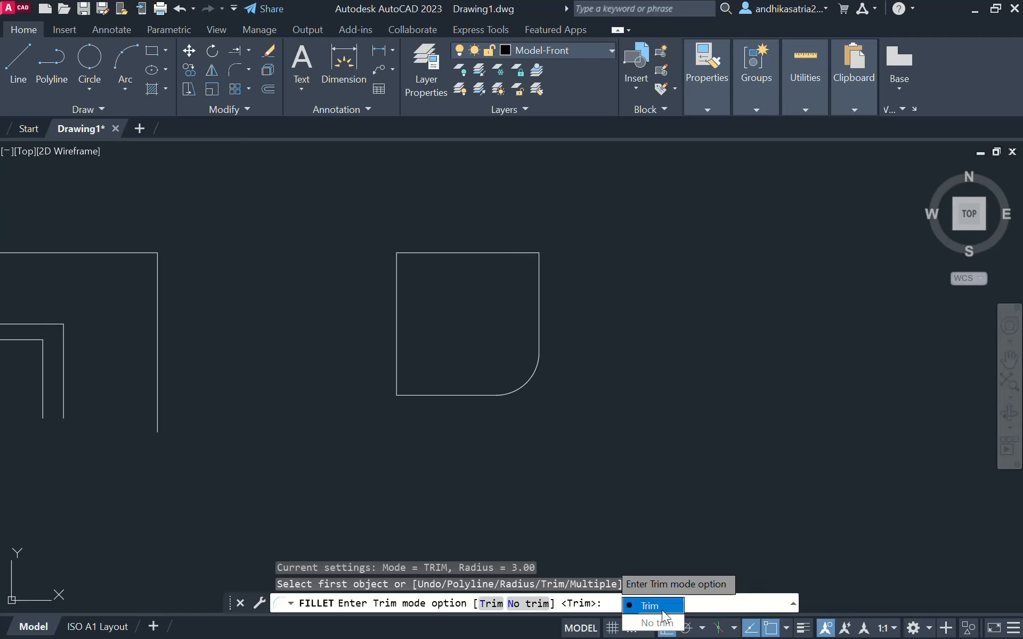
left_click(659, 627)
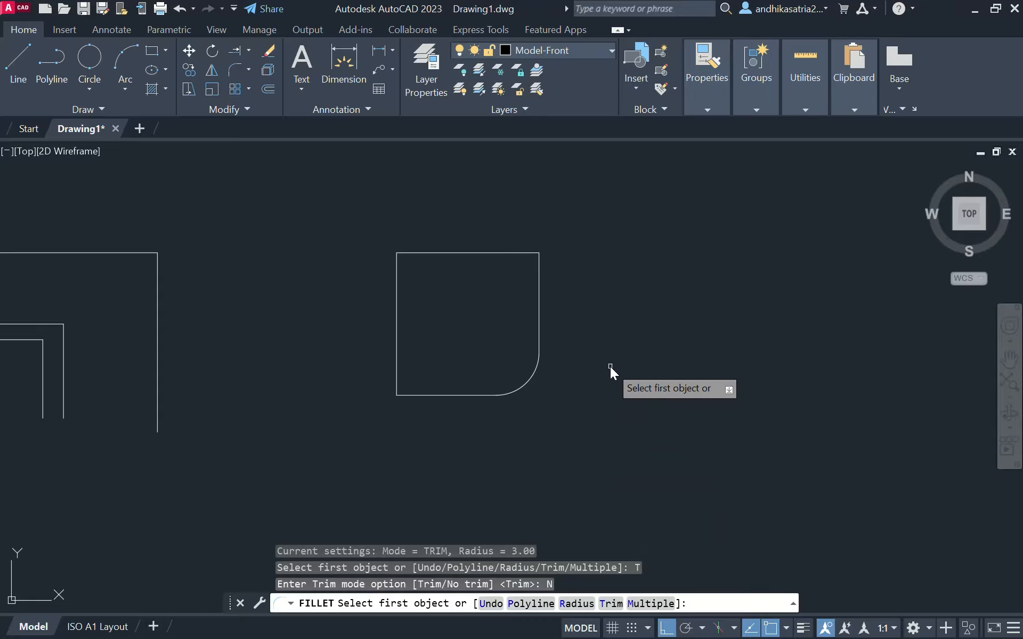
type("r")
key("Return")
type("3")
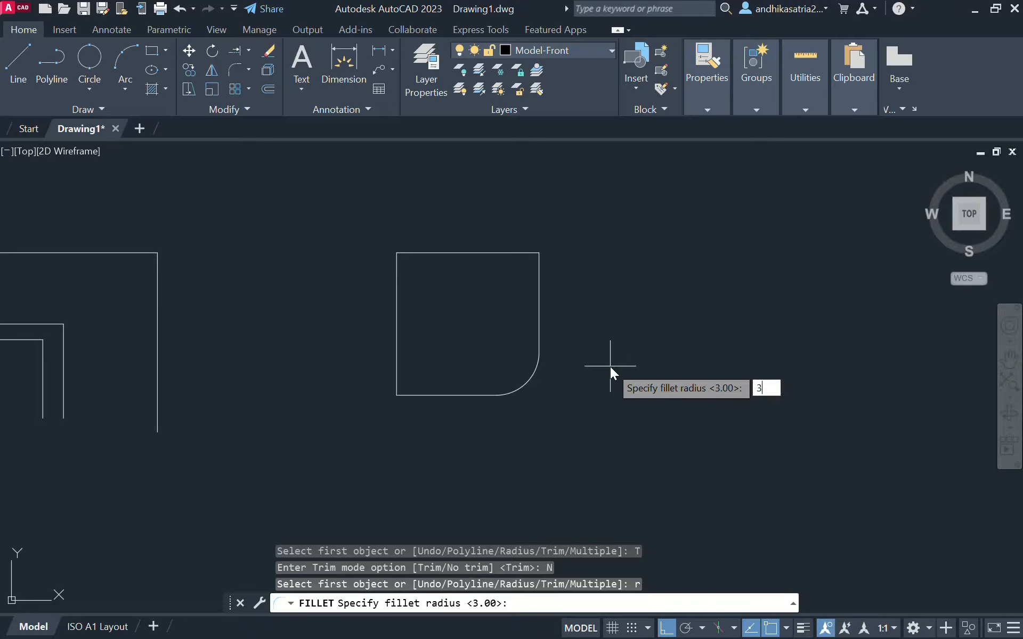
key("Return")
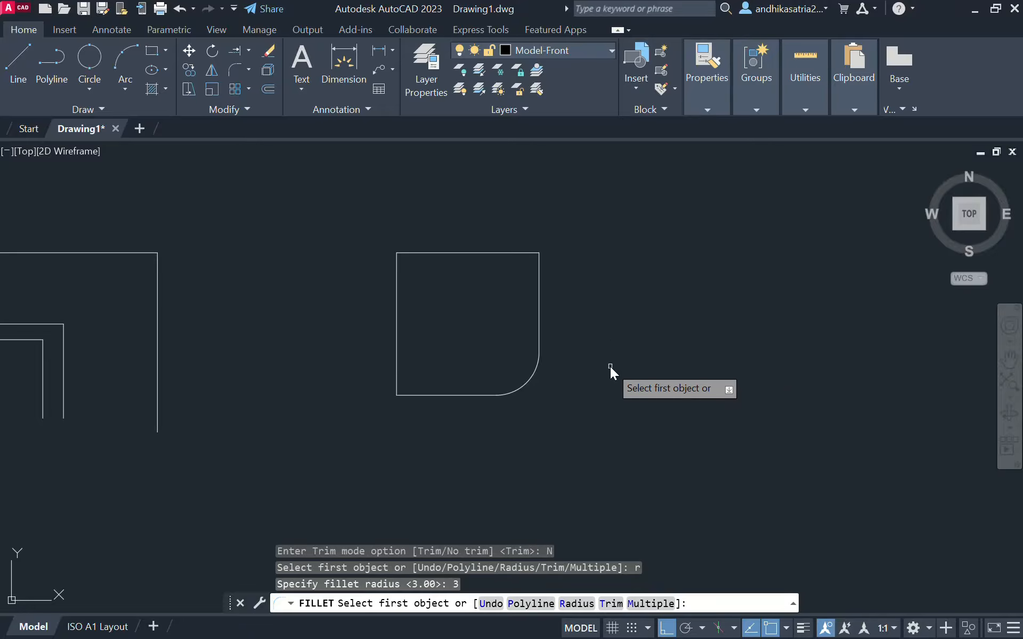
left_click(499, 254)
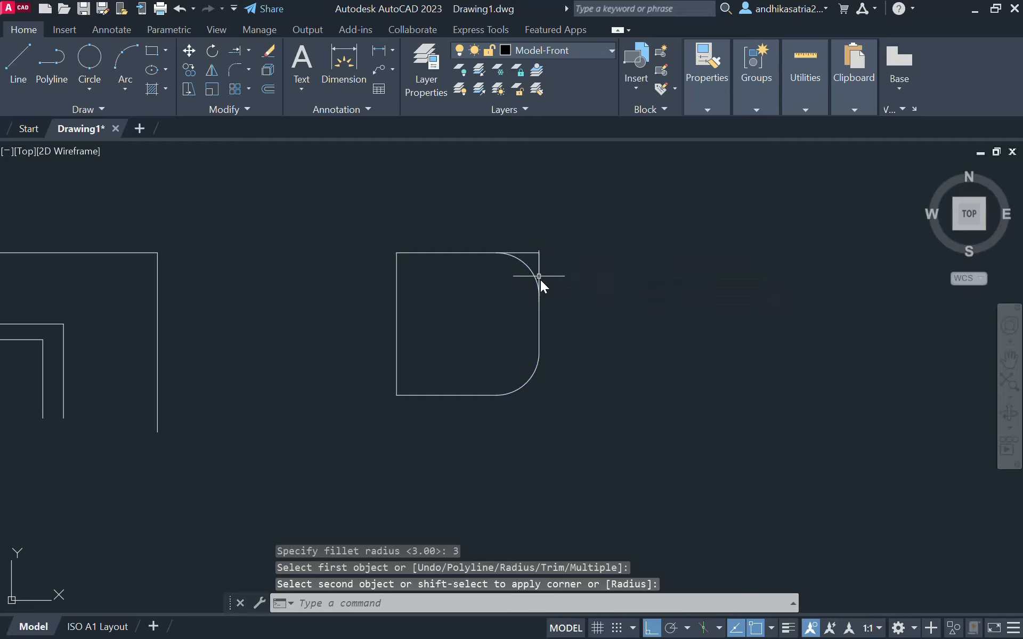
scroll(551, 296, "up", 2)
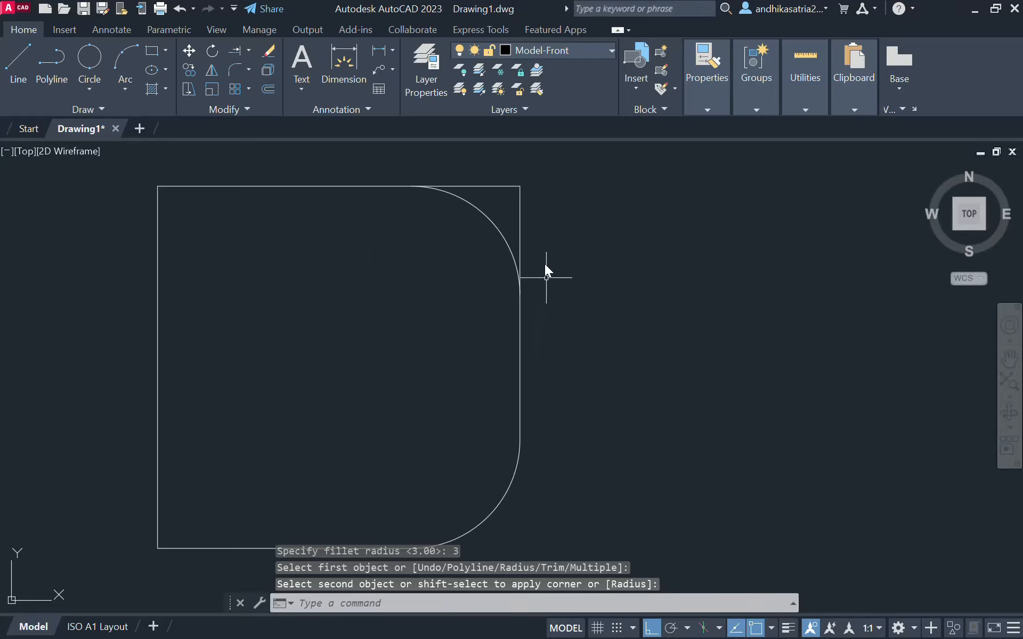
middle_click_drag(556, 259, 602, 285)
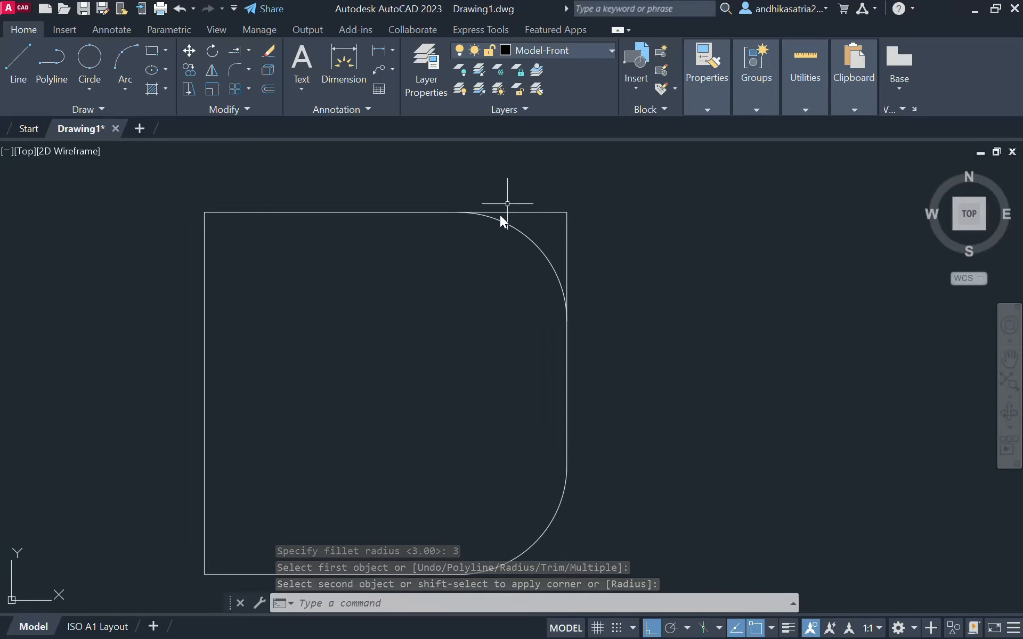
left_click(565, 279)
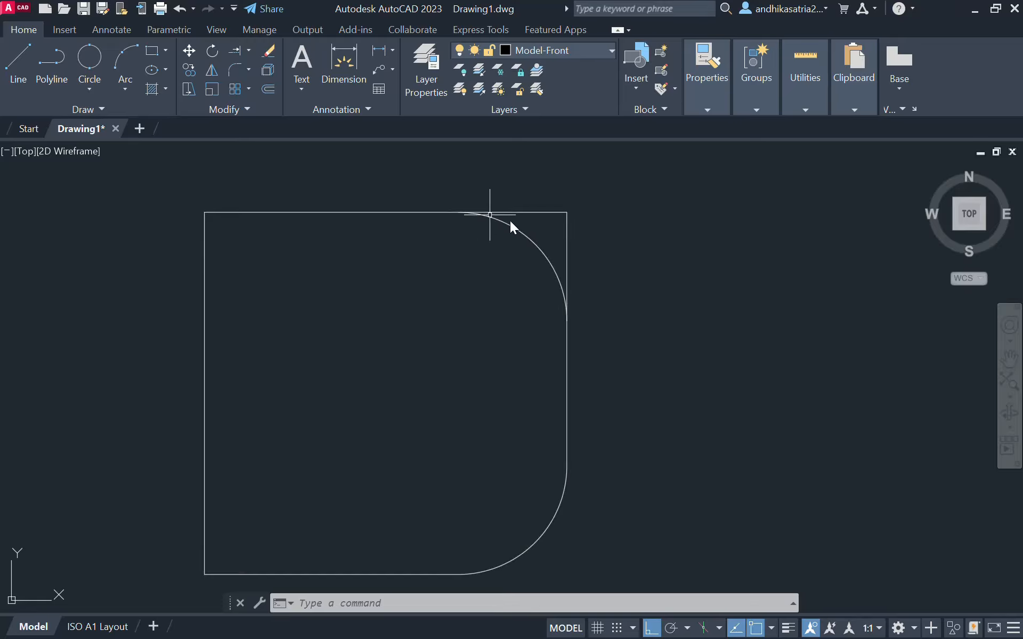
scroll(624, 257, "down", 2)
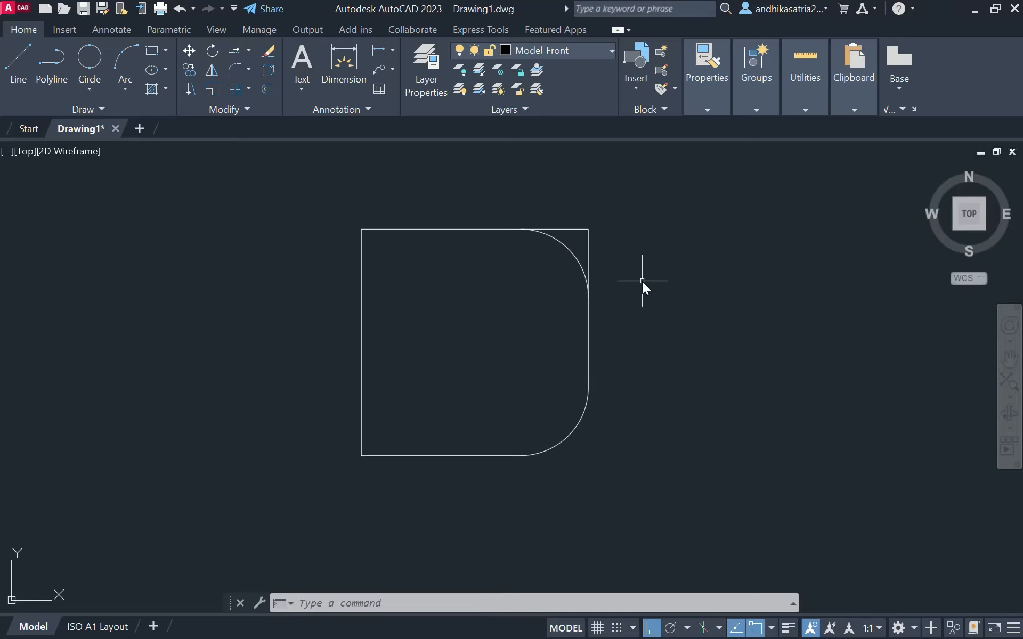
- Fillet the square's upper-left corner with a radius of 3, using the Trim option
type("f")
key("Return")
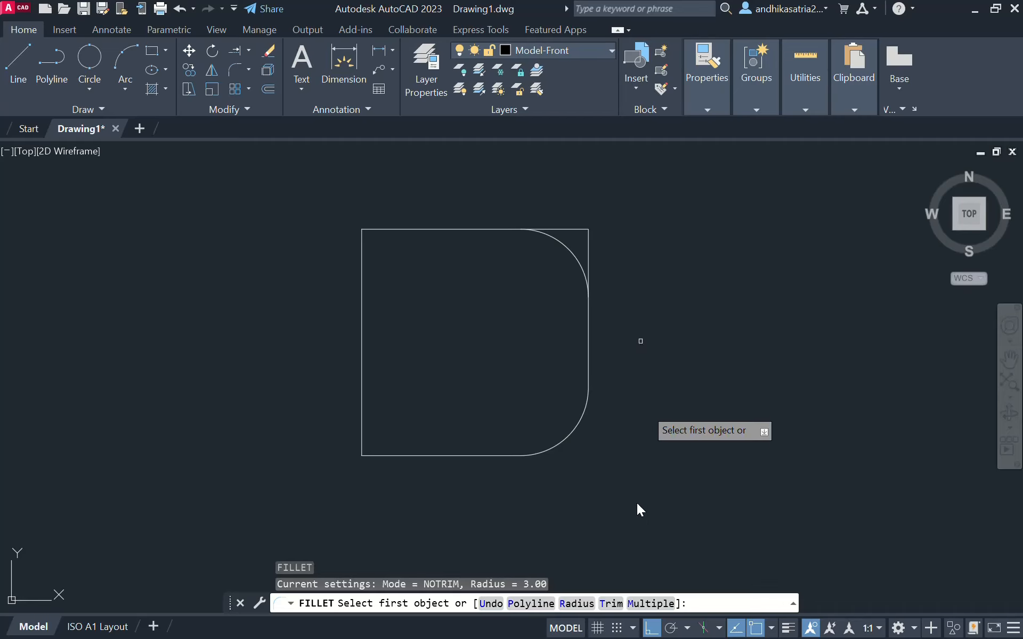
type("t")
key("Return")
type("t")
key("Return")
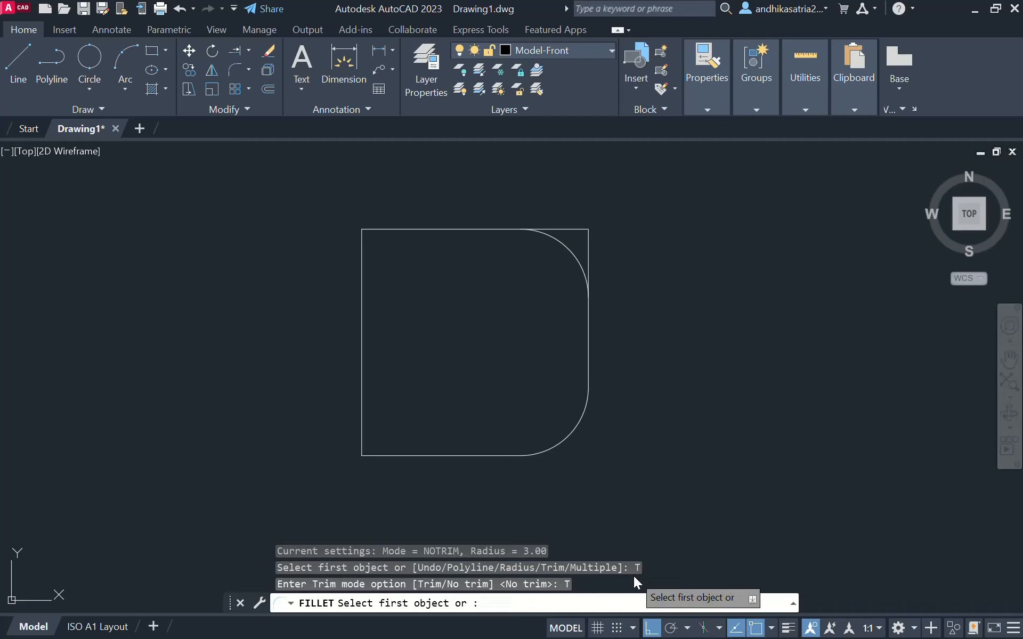
type("r")
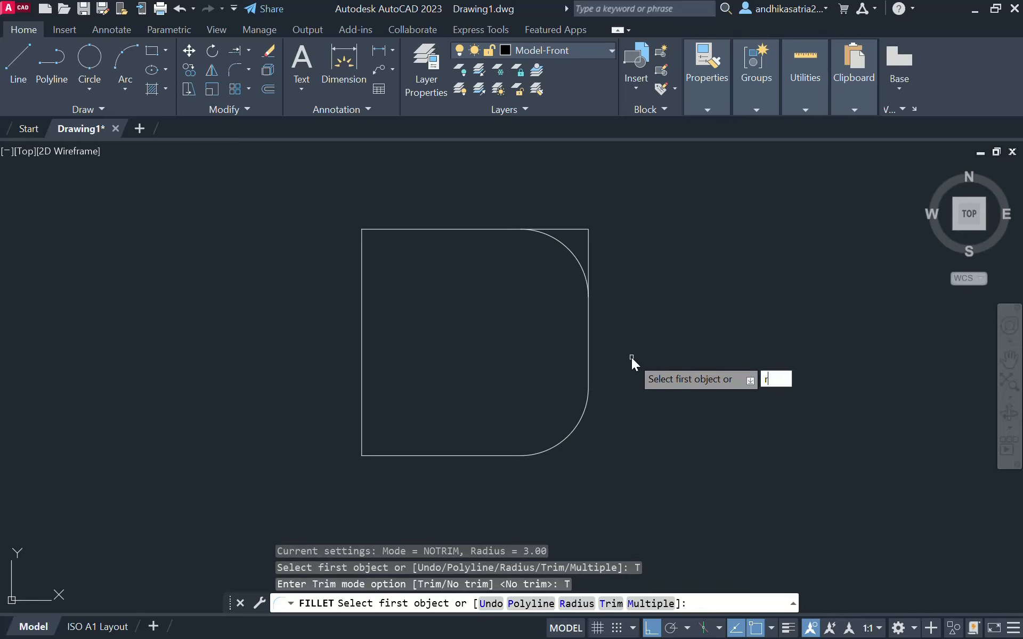
key("Return")
type("3")
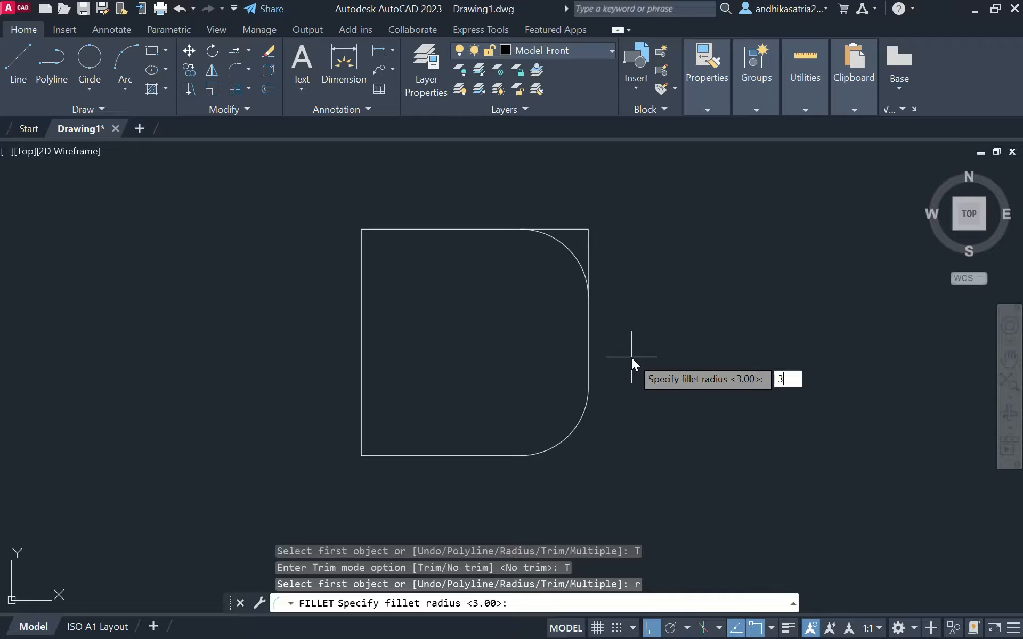
key("Return")
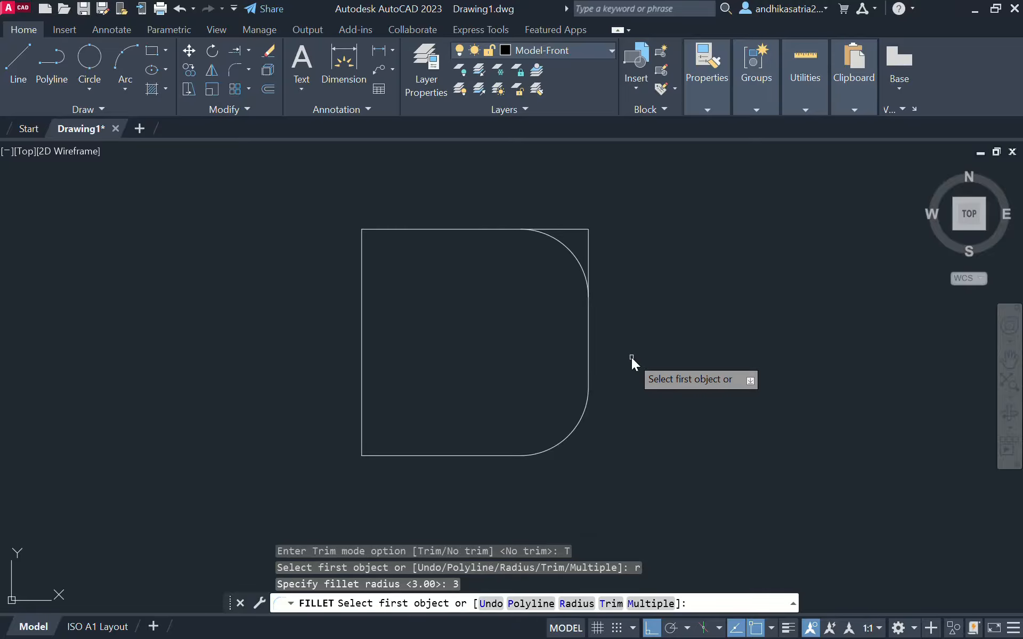
left_click(364, 261)
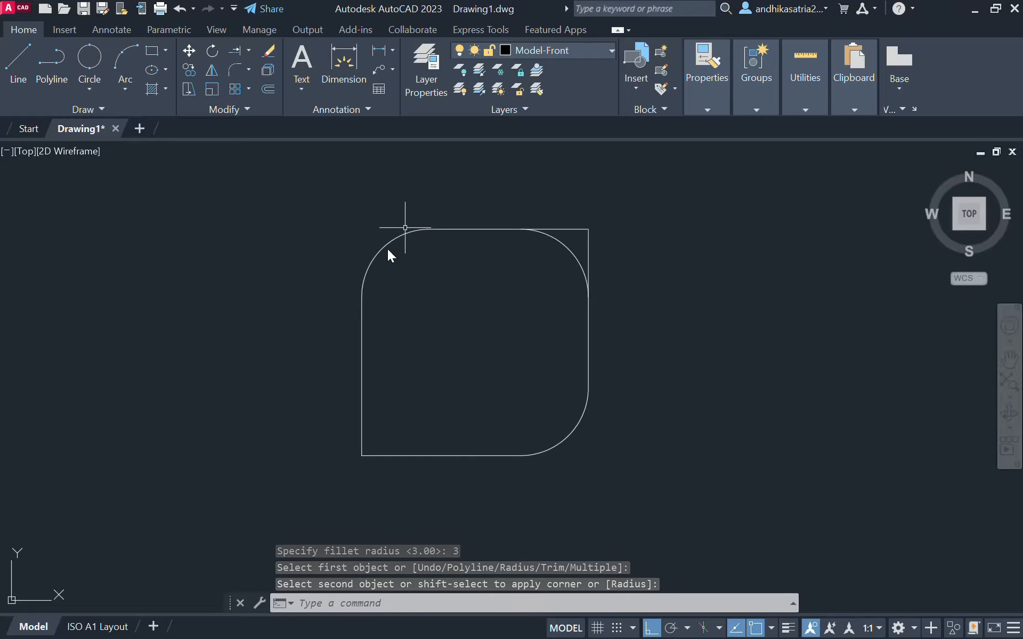
scroll(375, 235, "up", 4)
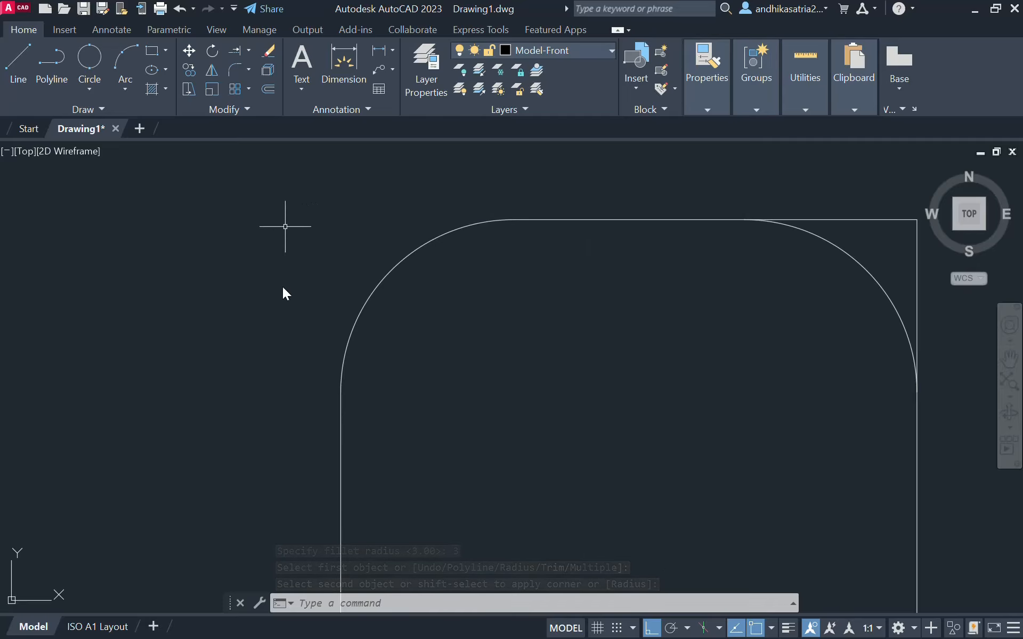
scroll(421, 320, "down", 4)
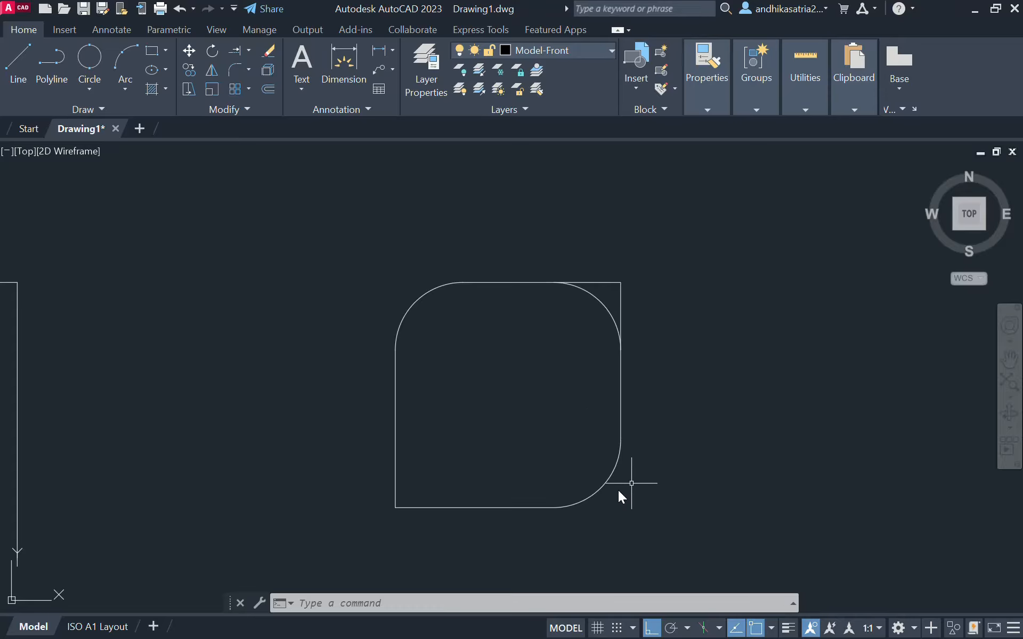
- Draw a second 10 by 10 rectangle to the right of the filleted square, level with its upper edge
middle_click_drag(609, 390, 523, 372)
left_click(153, 49)
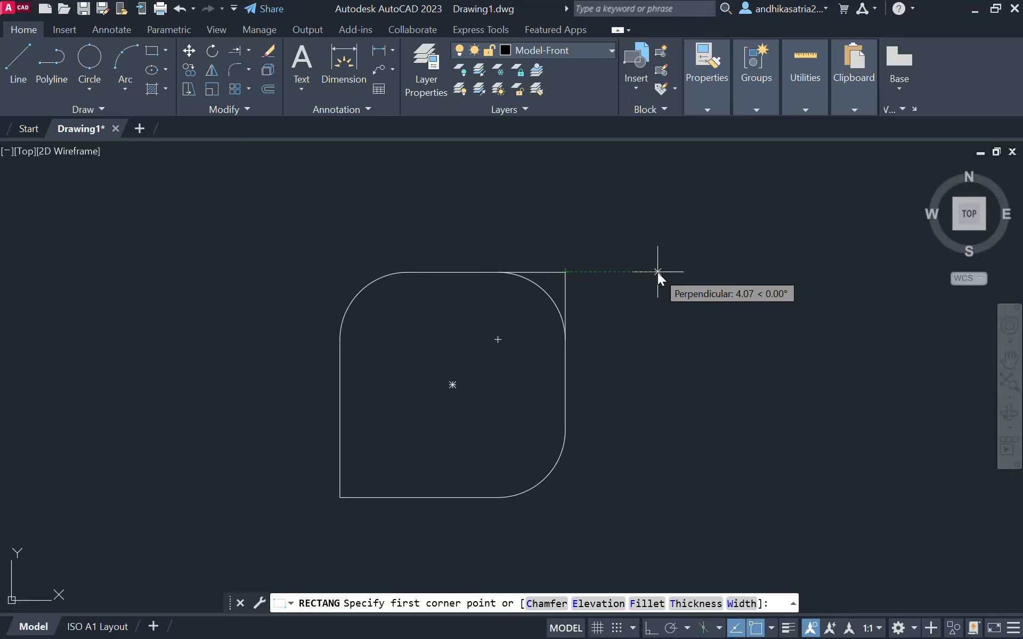
left_click(658, 272)
type("10")
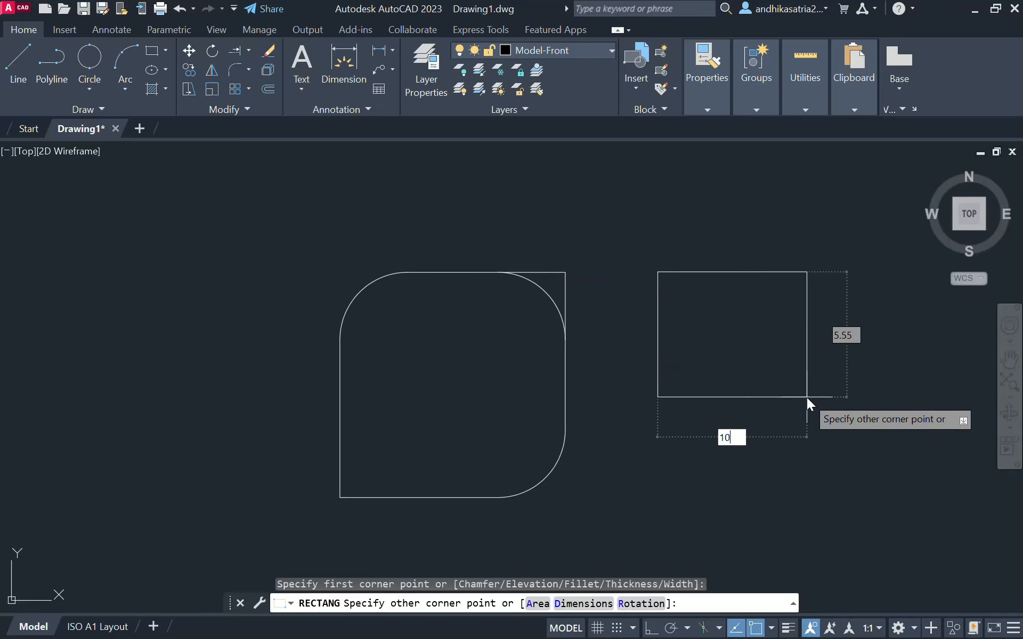
key("Tab")
type("10")
key("Return")
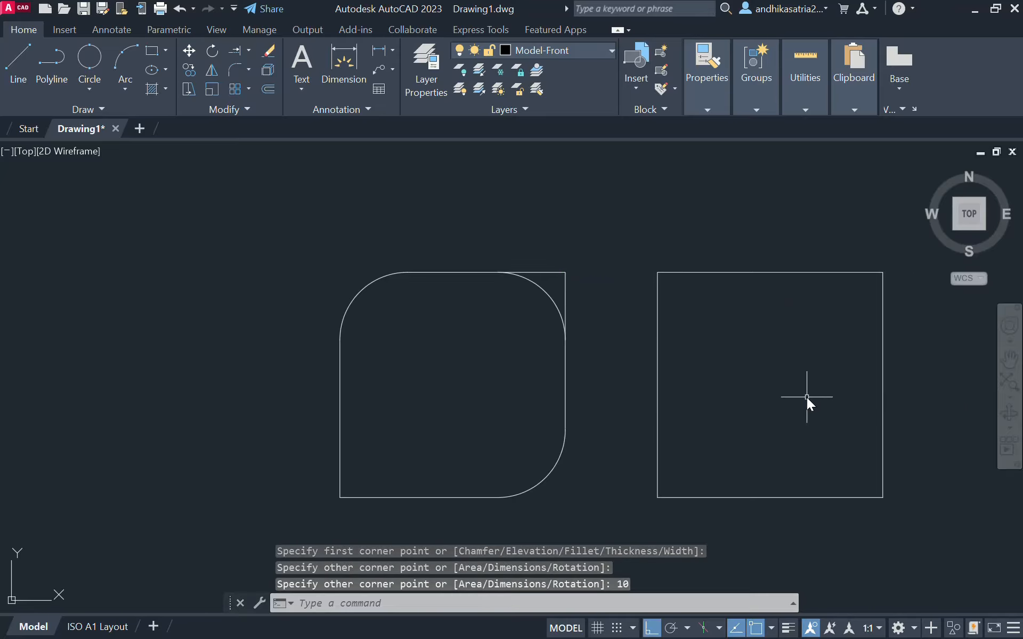
- Fillet the new square's two upper corners with a radius of 3, using the Multiple option
middle_click_drag(806, 398, 645, 393)
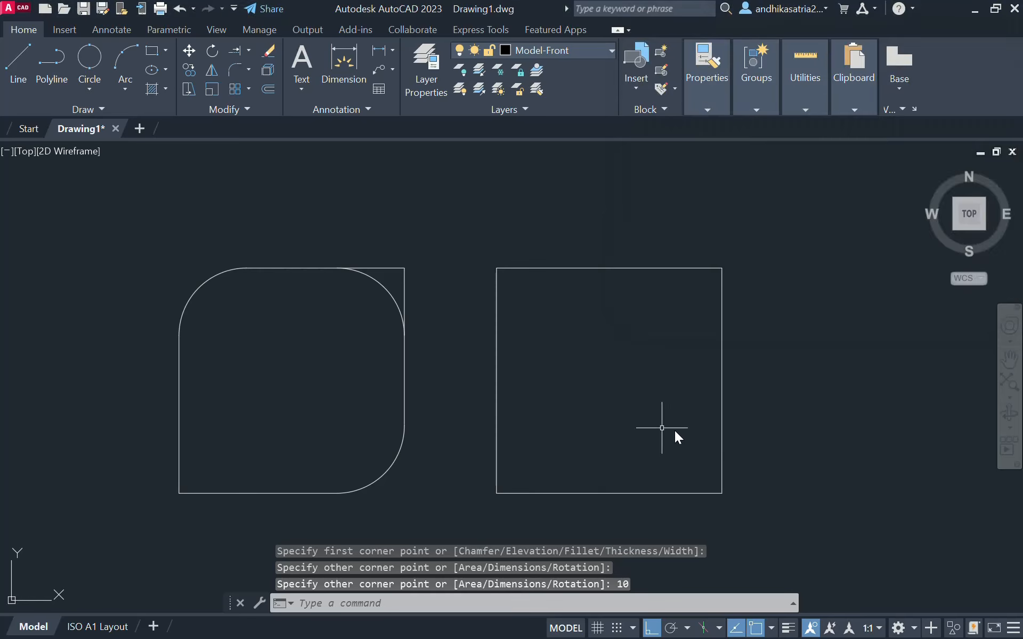
left_click(249, 70)
left_click(263, 97)
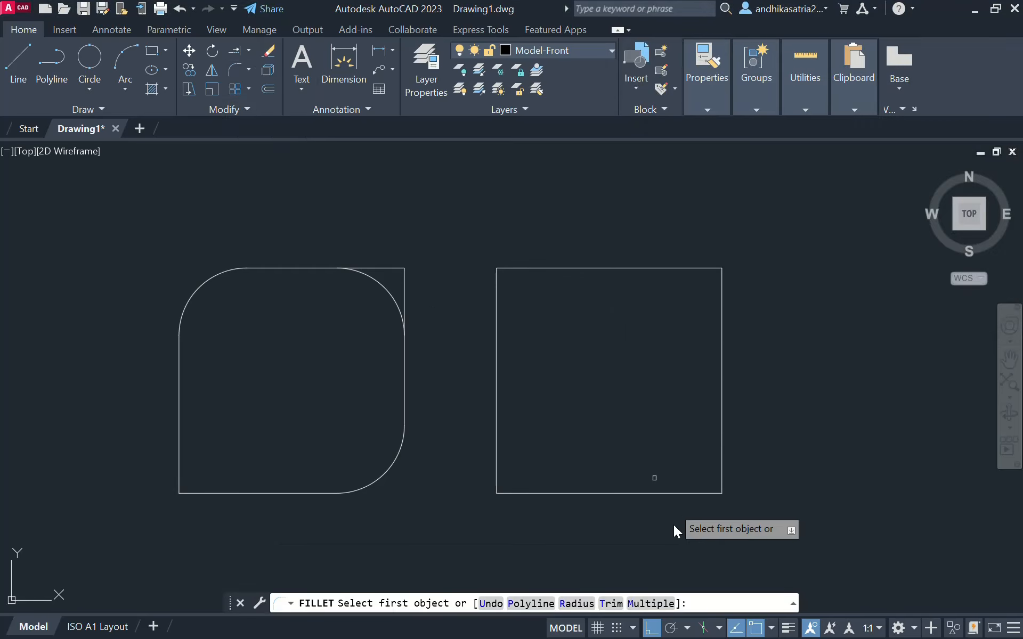
left_click(650, 606)
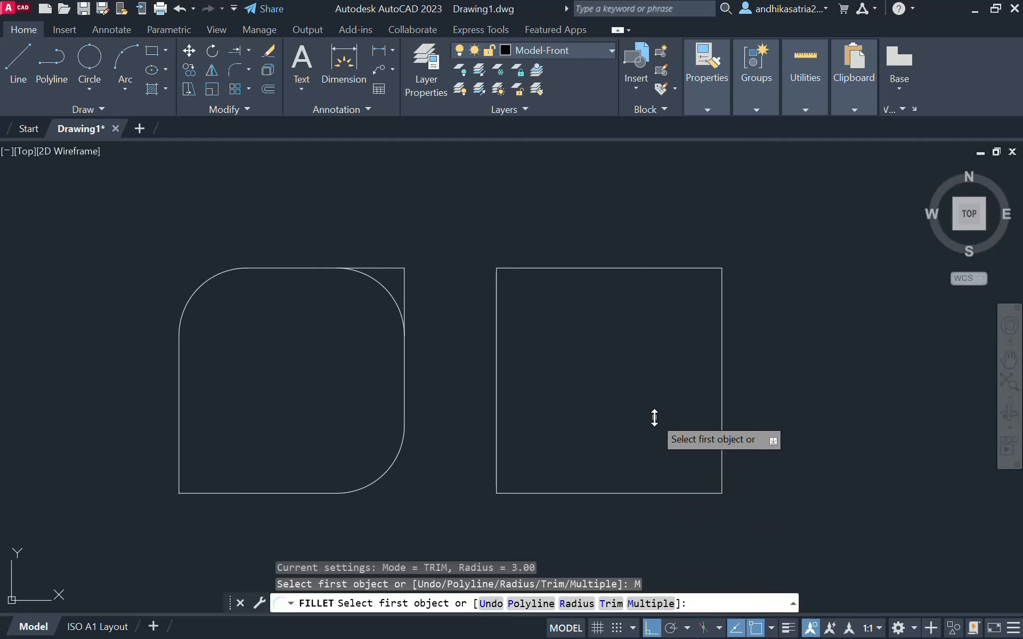
type("r")
key("Return")
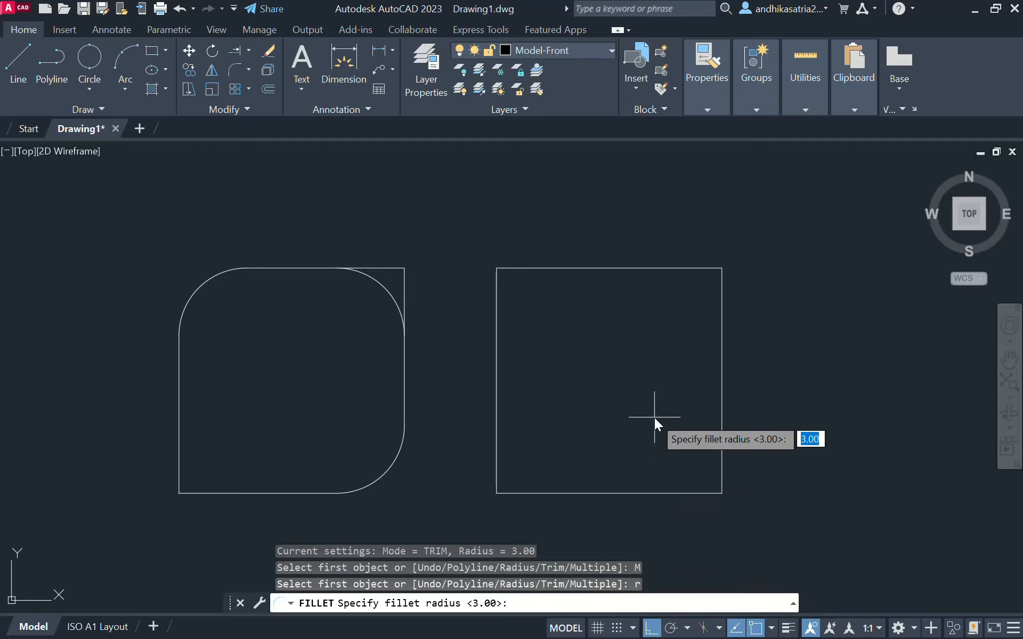
key("Return")
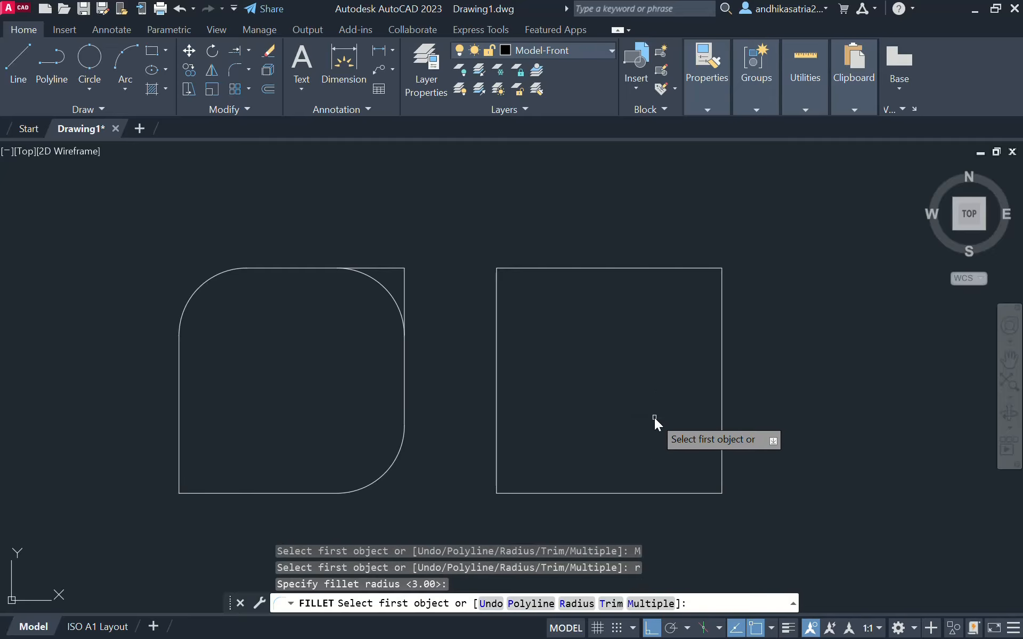
left_click(497, 297)
left_click(532, 268)
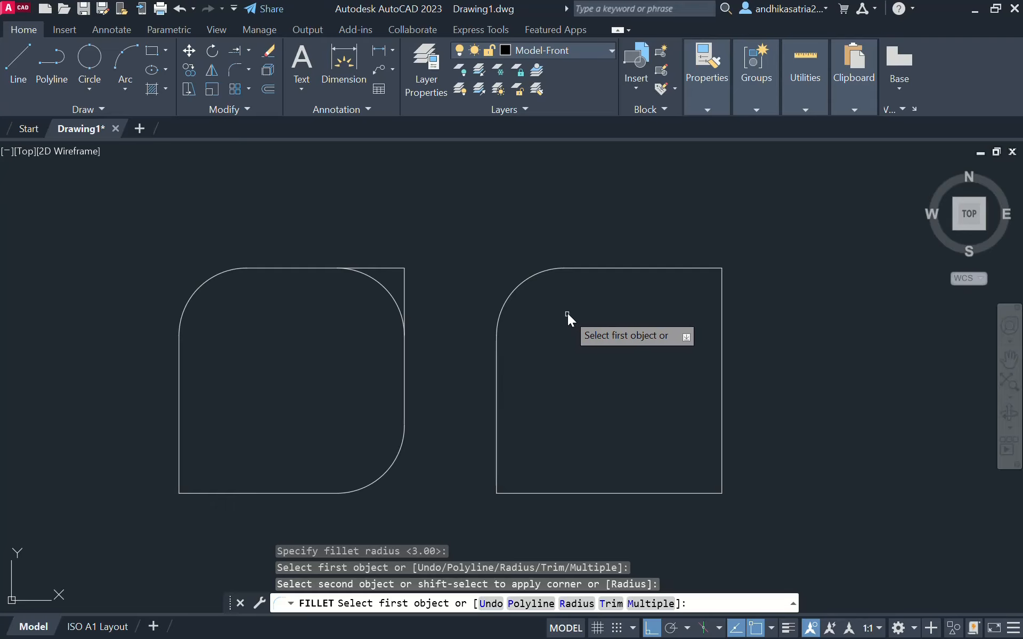
left_click(620, 268)
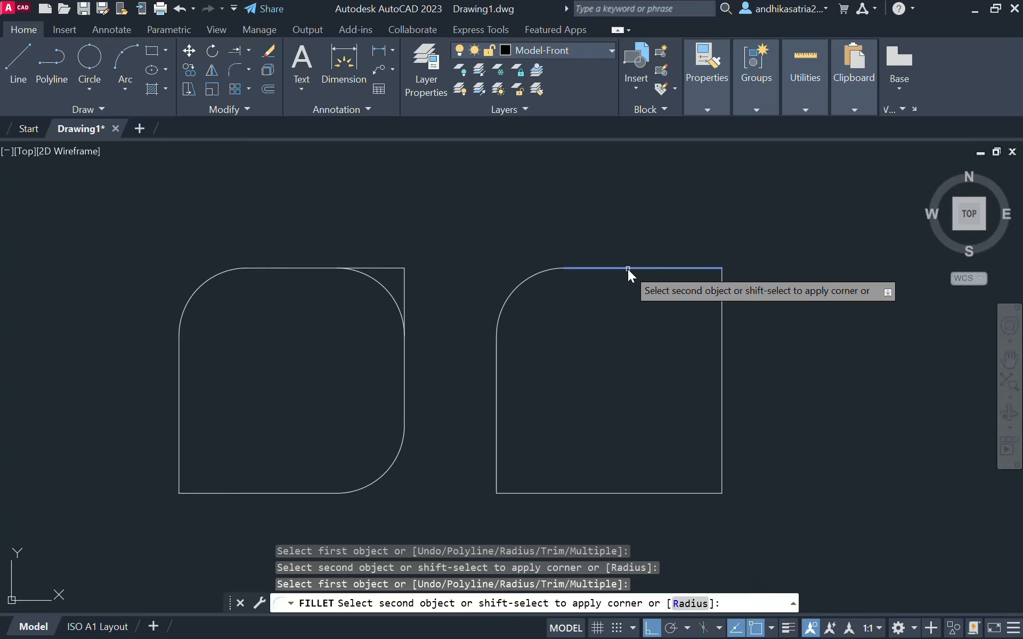
left_click(722, 295)
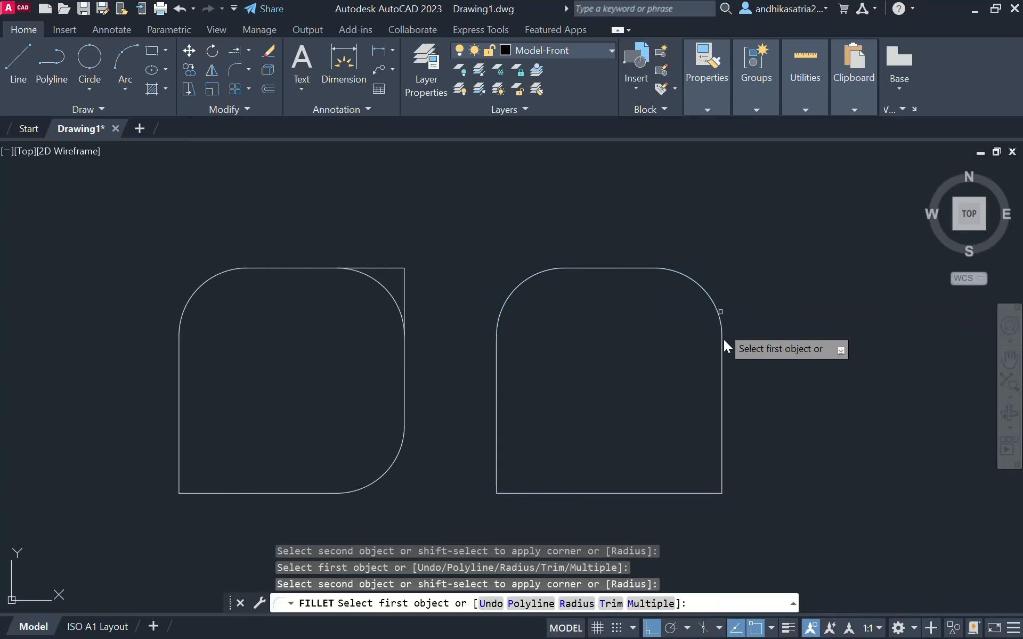
- Fillet the new square's two lower corners with the same radius of 3 and end the Fillet command
left_click(722, 427)
left_click(695, 492)
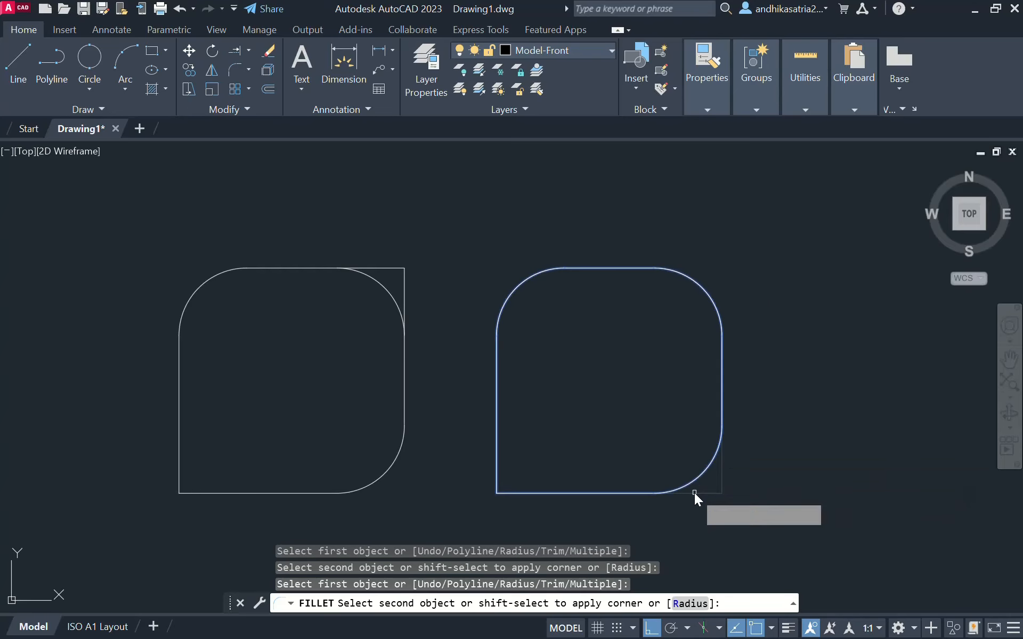
left_click(550, 493)
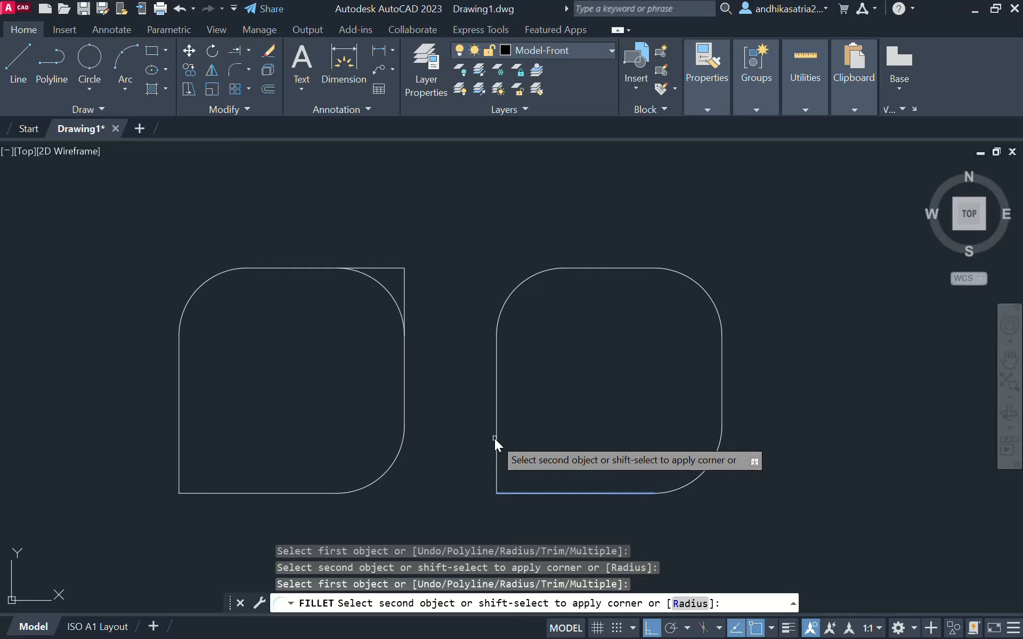
left_click(496, 438)
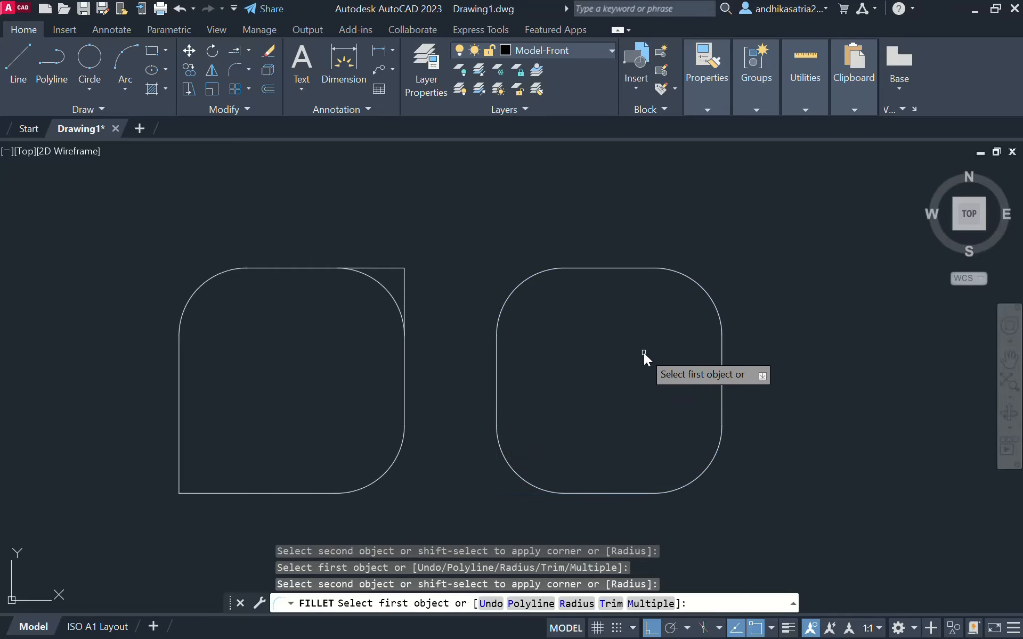
key("Escape")
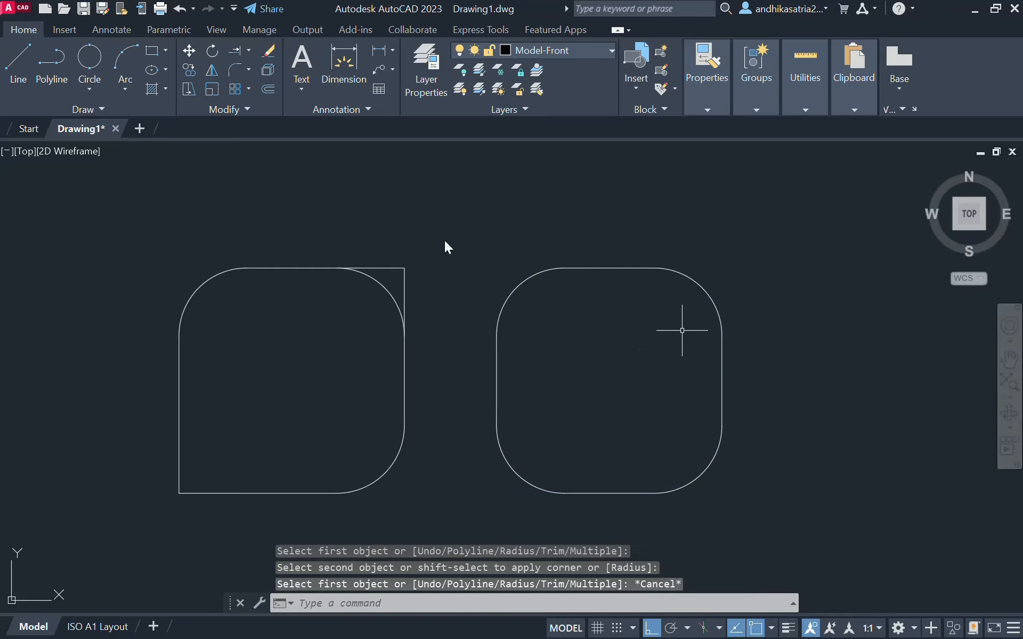
left_click(235, 68)
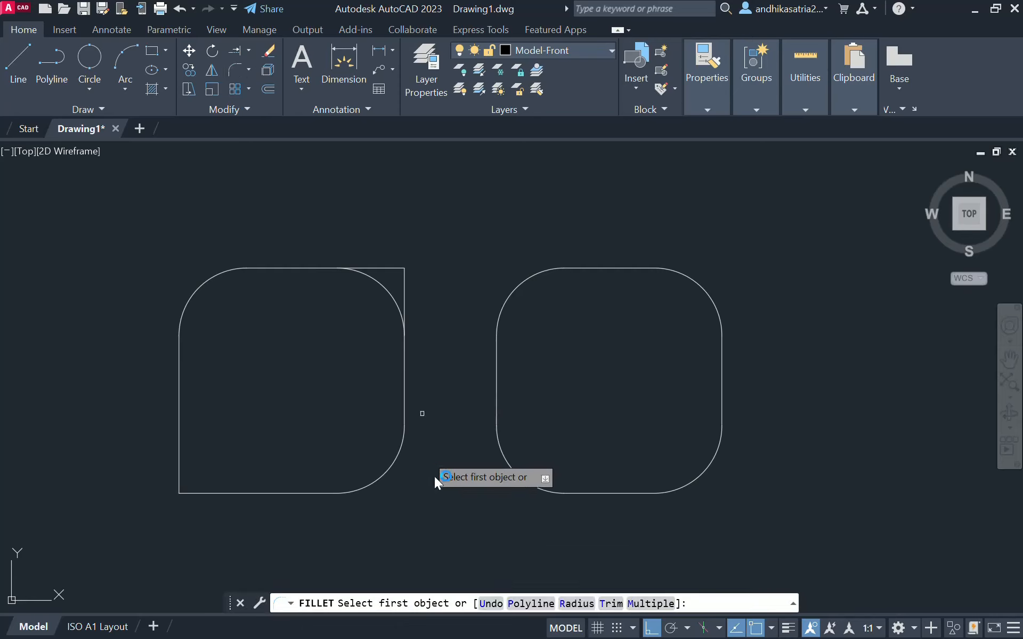
key("Escape")
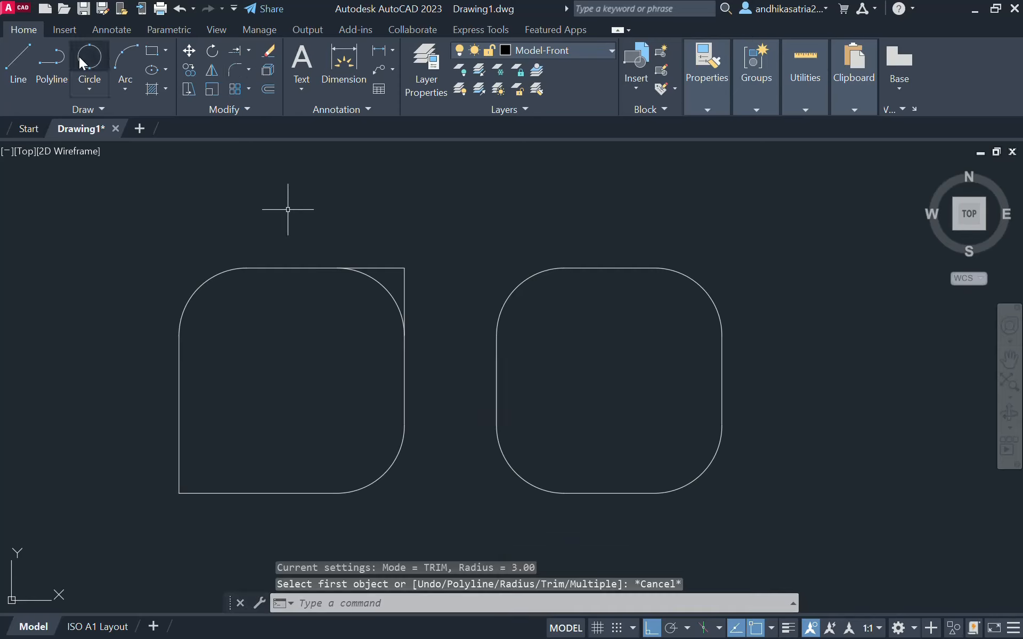
left_click(56, 67)
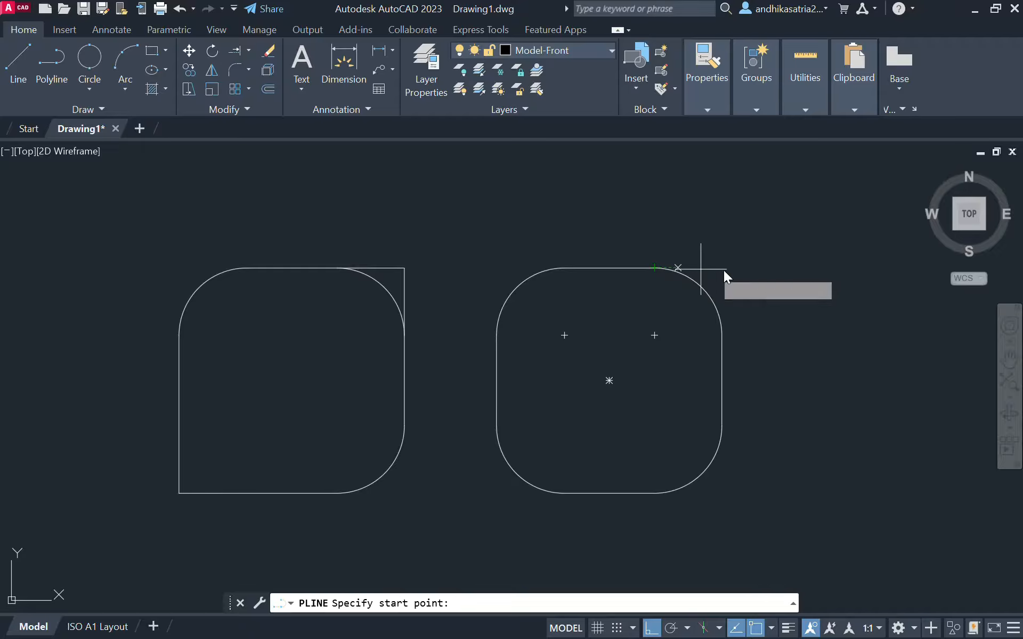
left_click(772, 268)
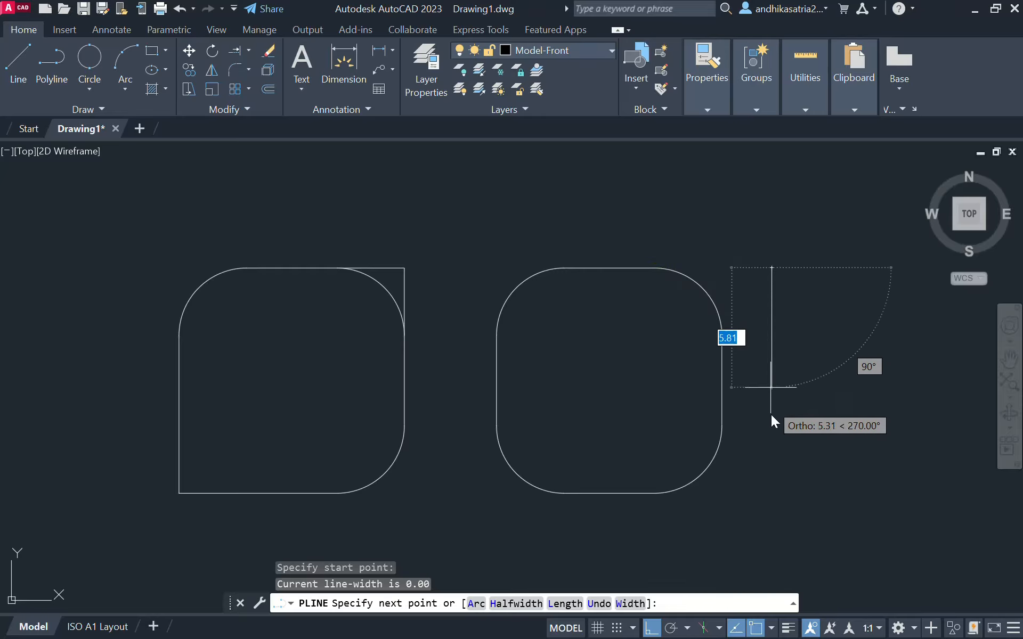
type("10")
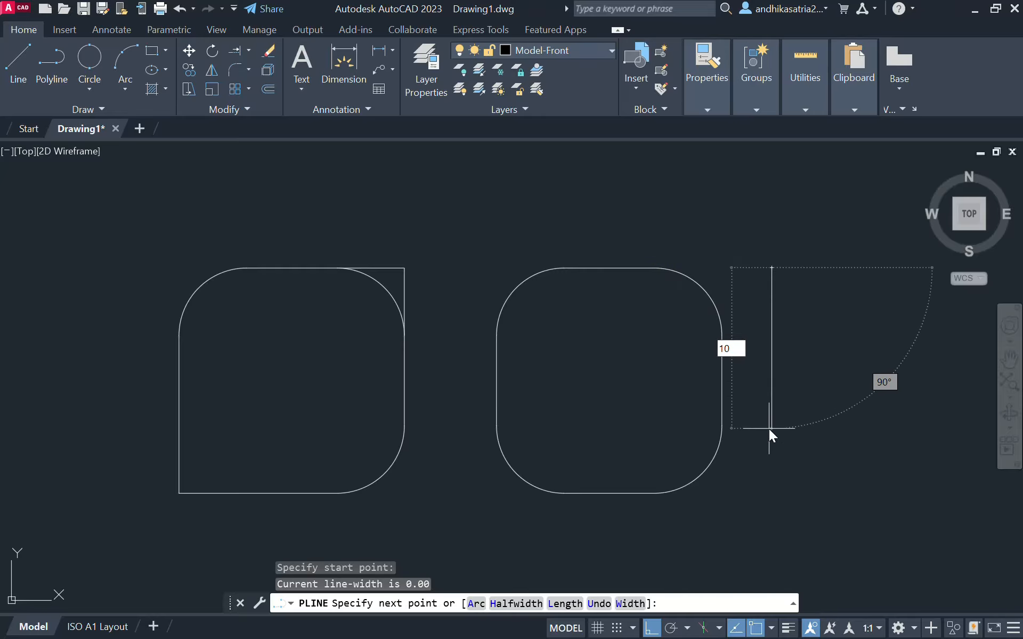
key("Tab")
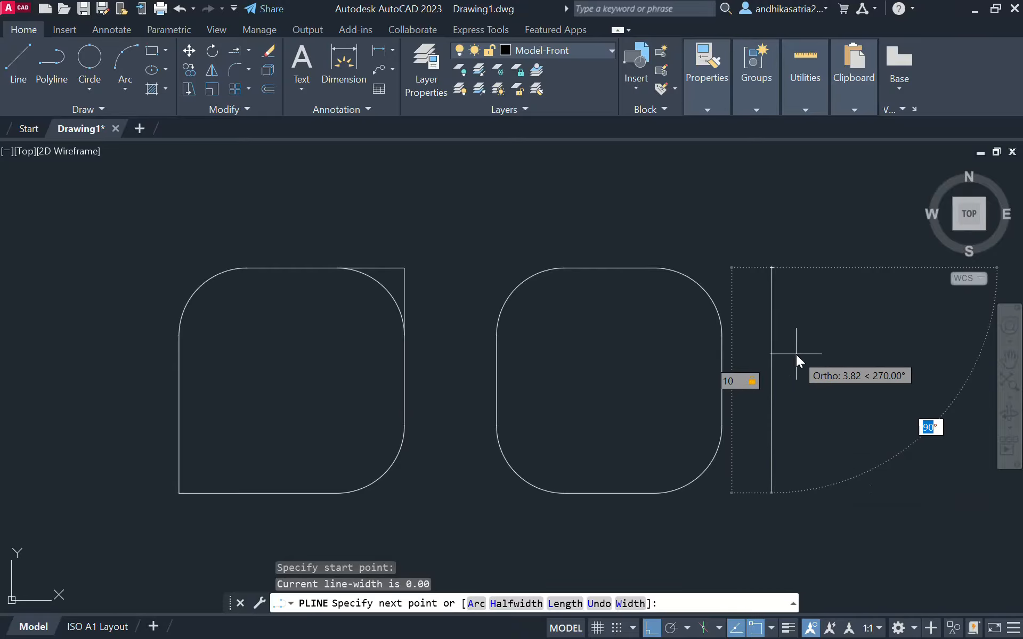
middle_click_drag(851, 369, 685, 354)
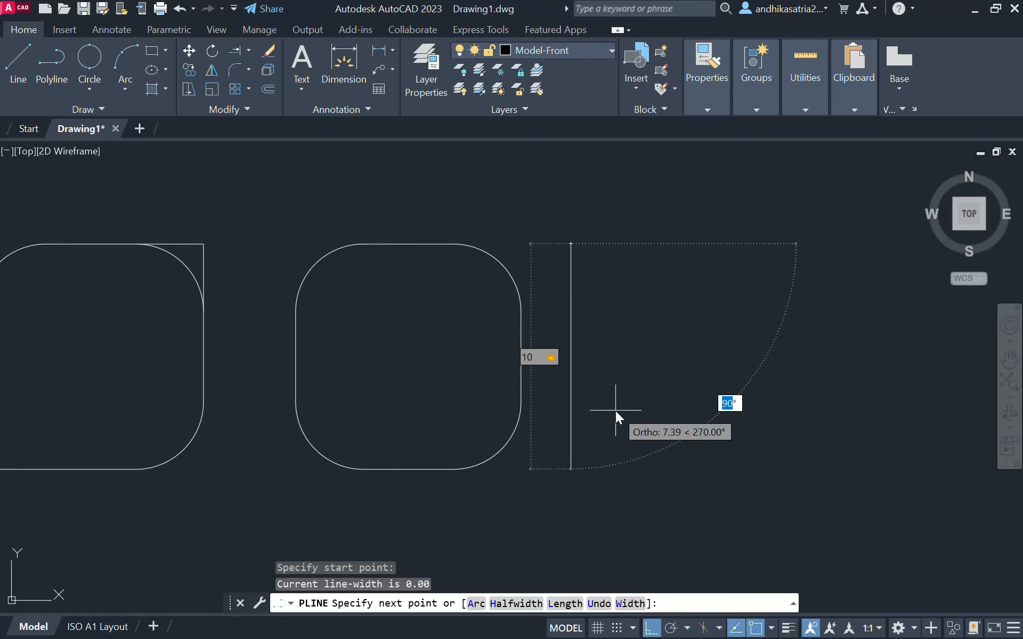
key("Escape")
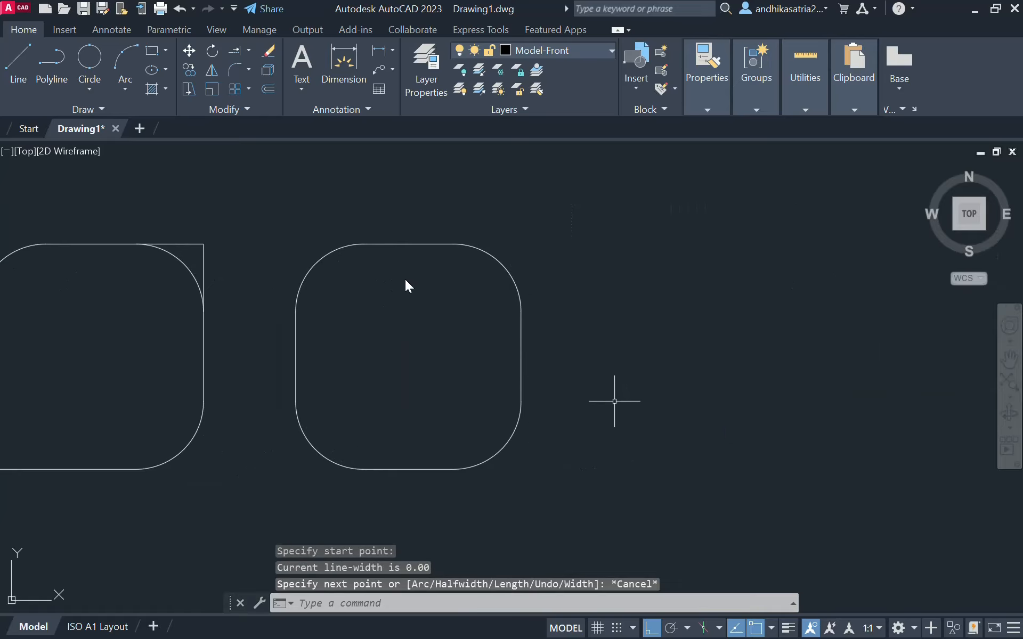
left_click(54, 57)
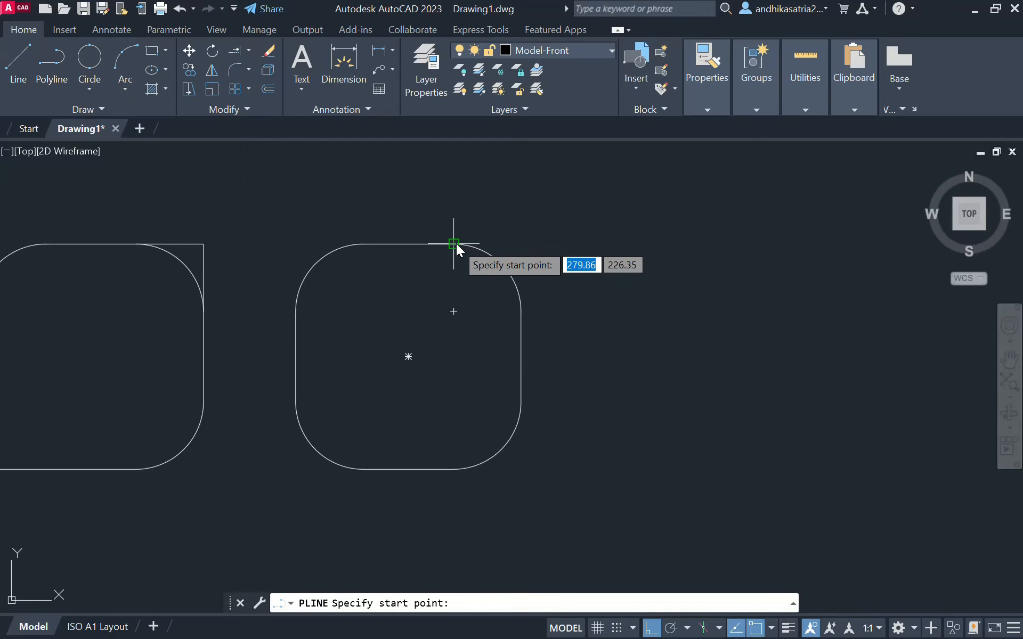
left_click(573, 245)
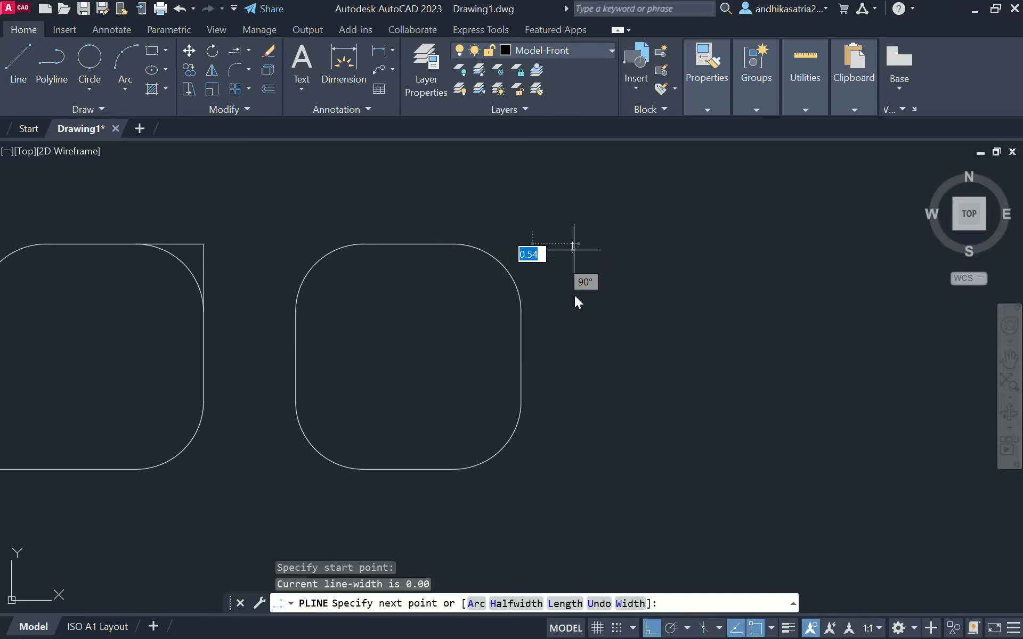
type("10")
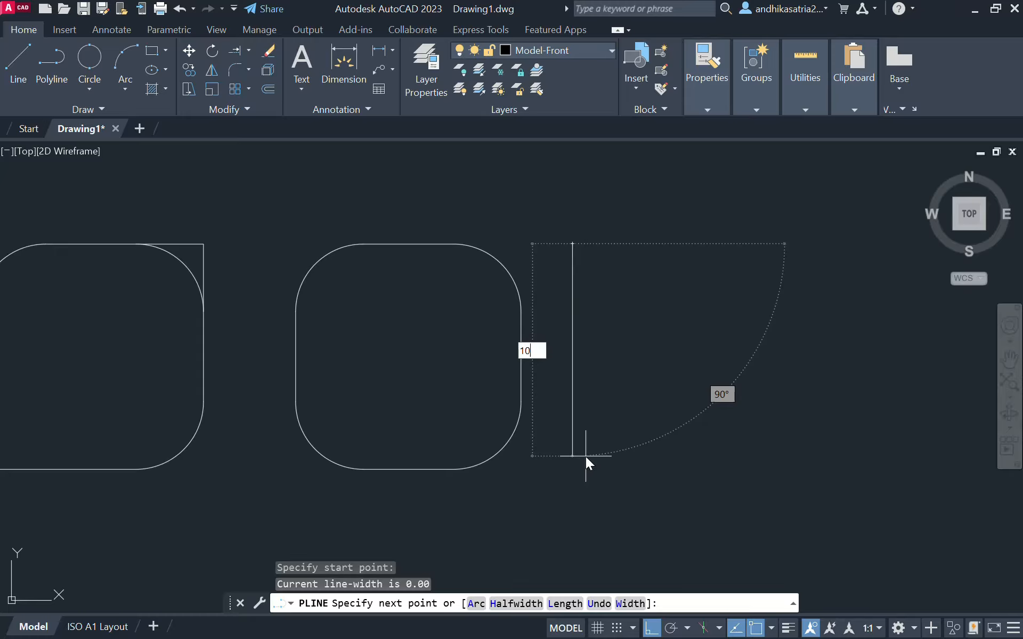
key("Tab")
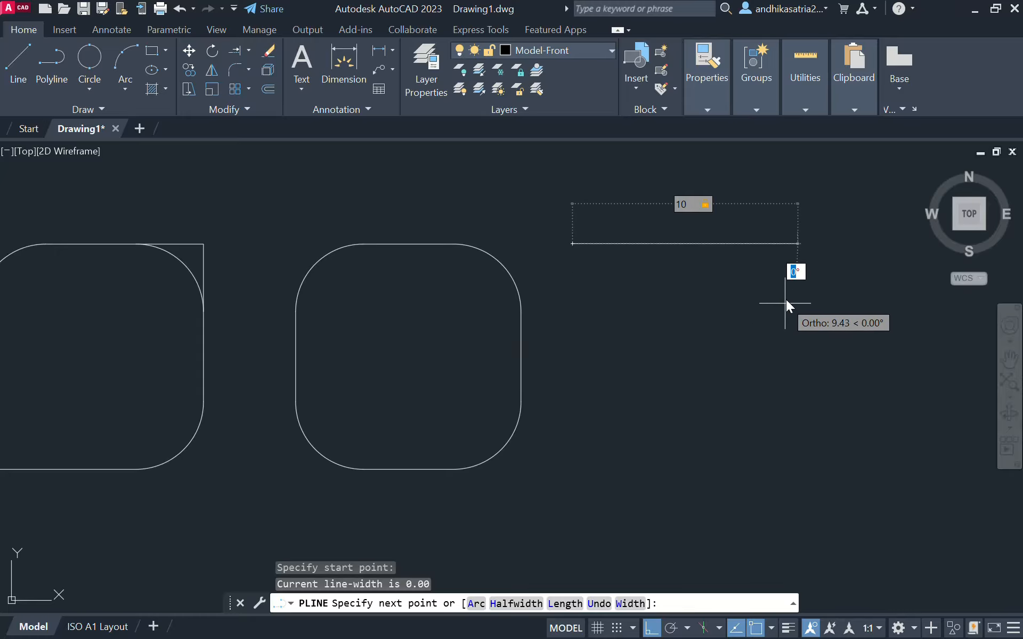
type("10")
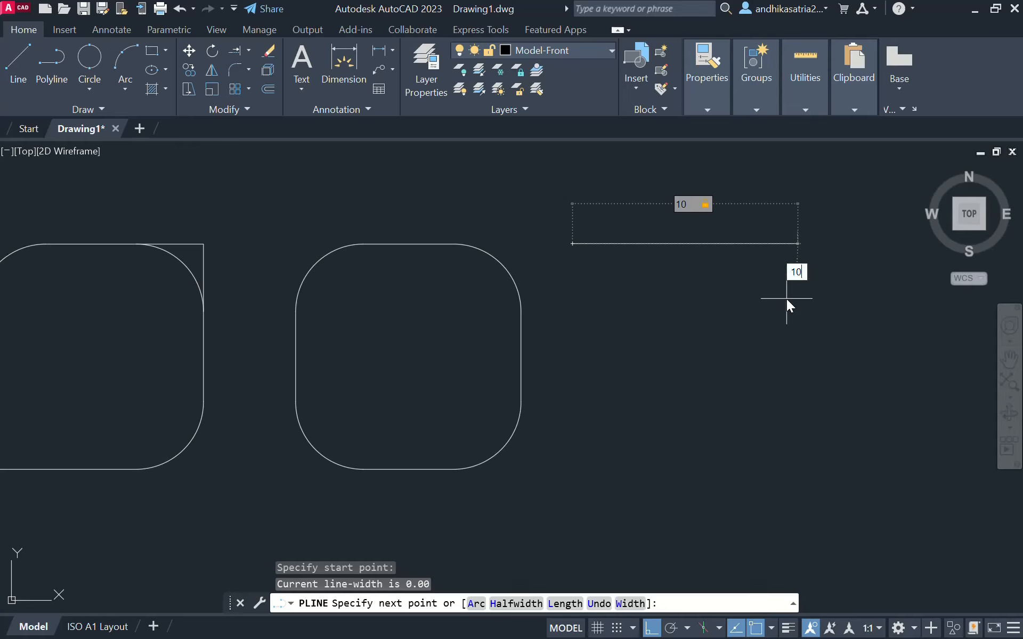
key("Return")
key("Escape")
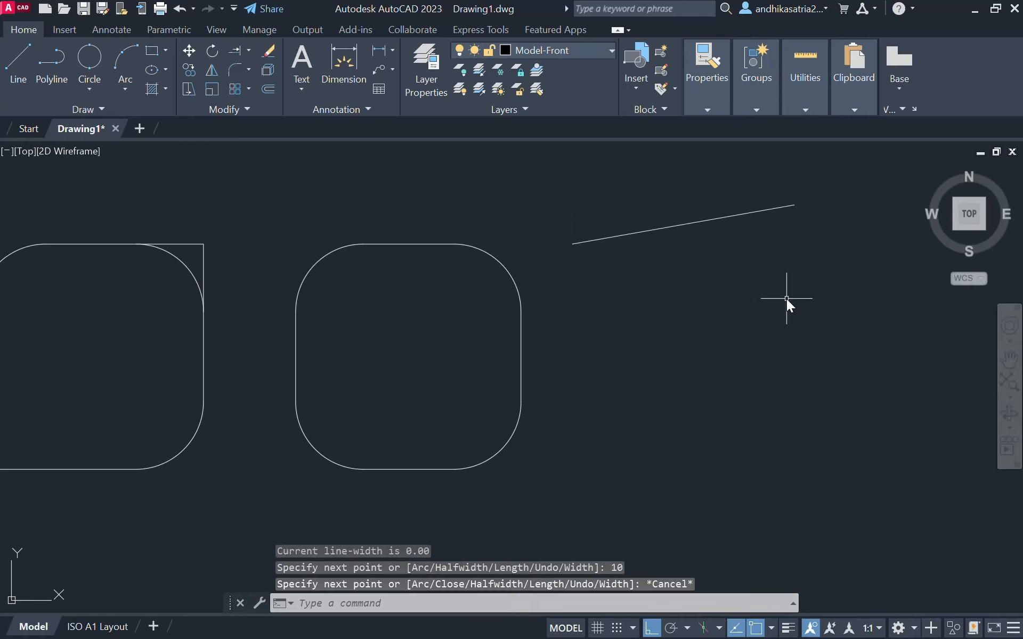
key("ctrl+z")
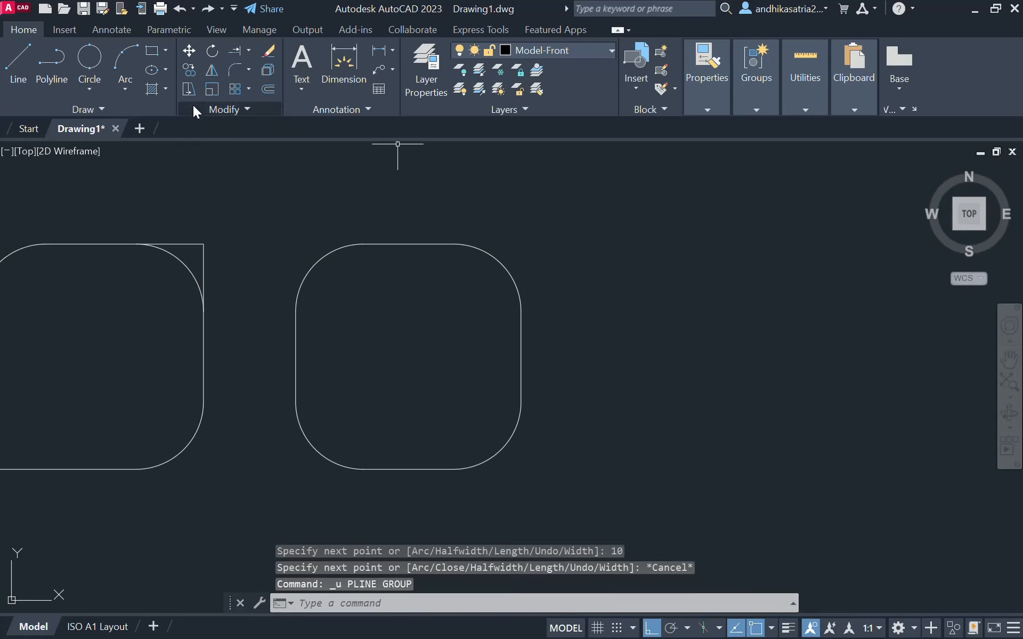
- Draw a 10 by 10 rectangle to the right of the second rounded square, level with its upper edge
left_click(165, 52)
left_click(176, 76)
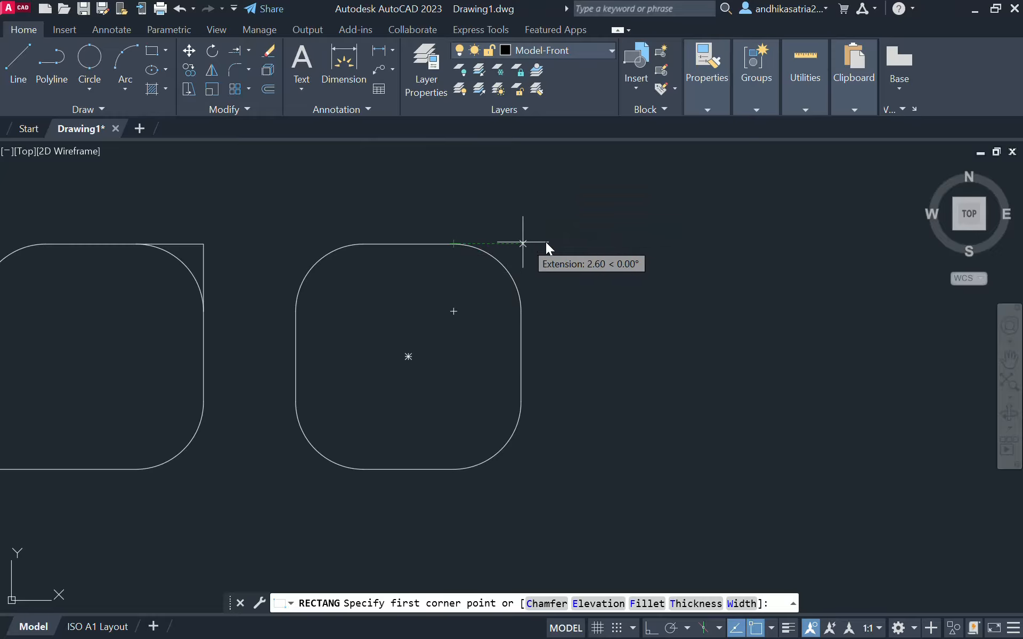
left_click(584, 244)
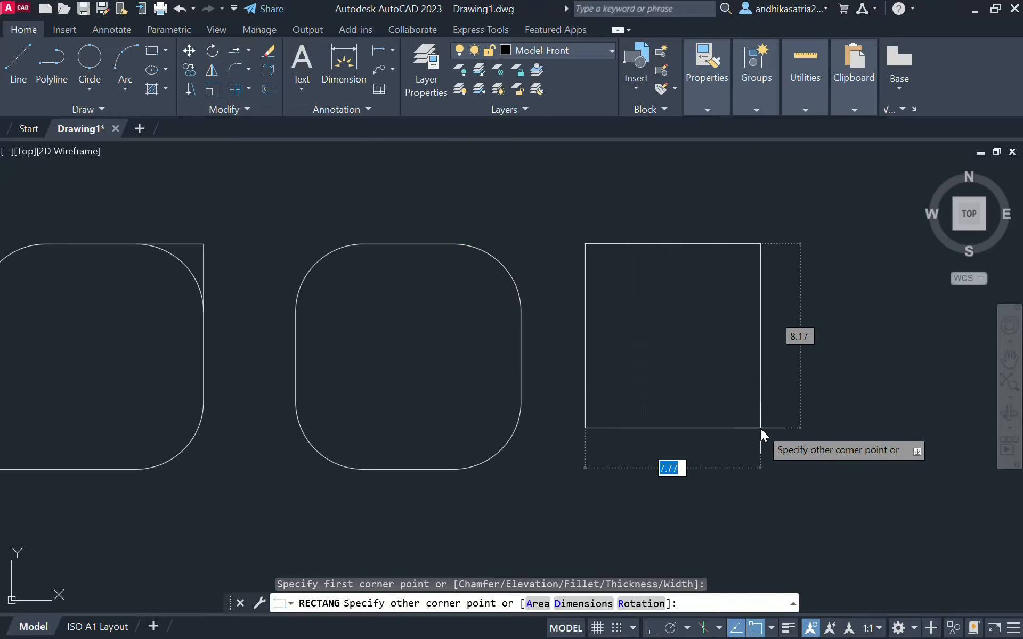
type("10")
key("Tab")
type("10")
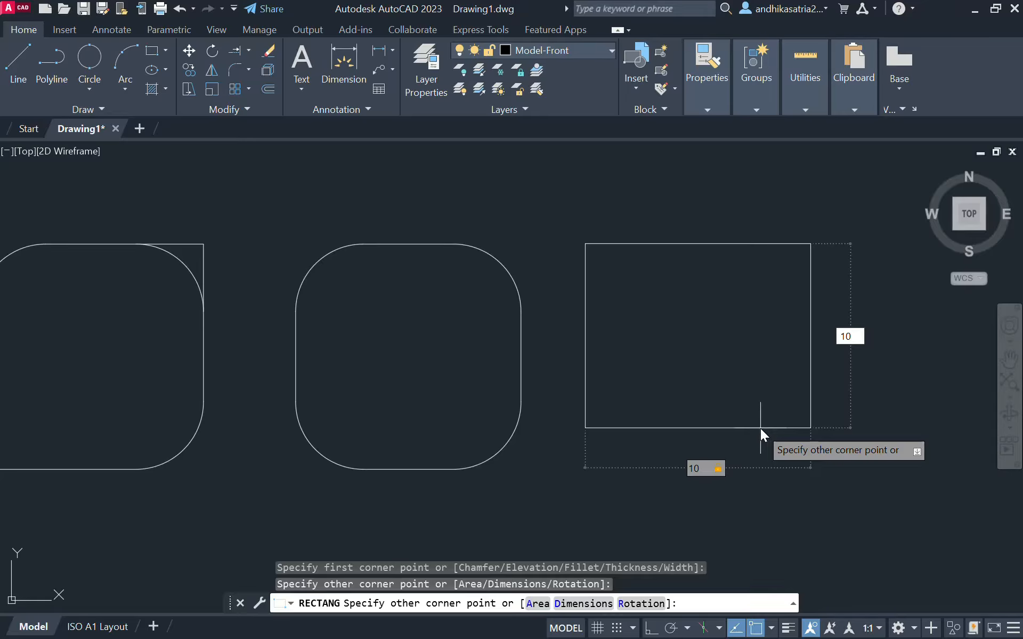
key("Return")
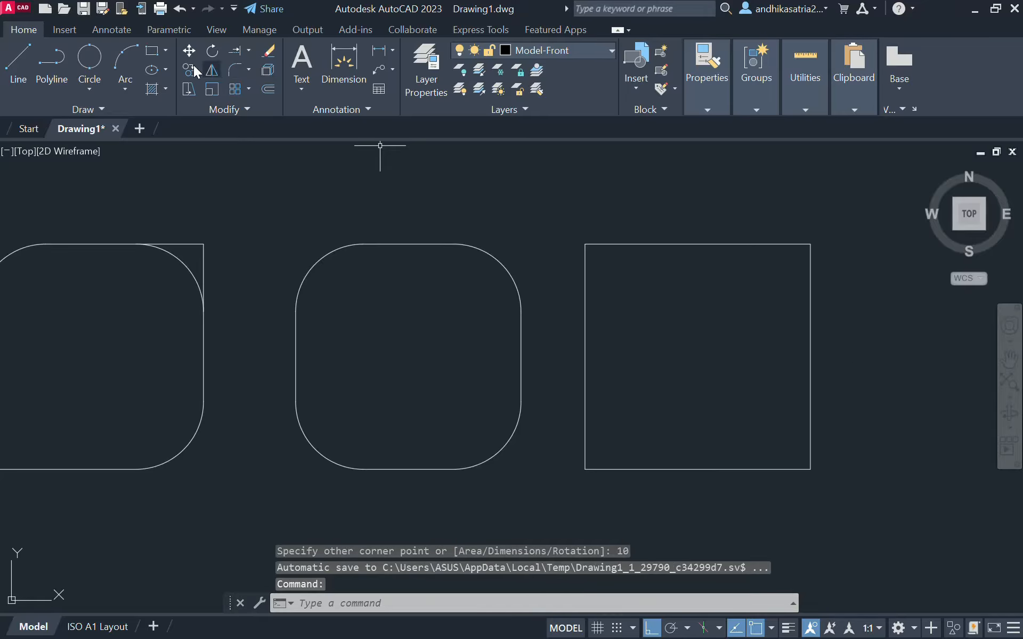
- Fillet all four corners of the new square at once with a radius of 4, using the Polyline option
left_click(234, 69)
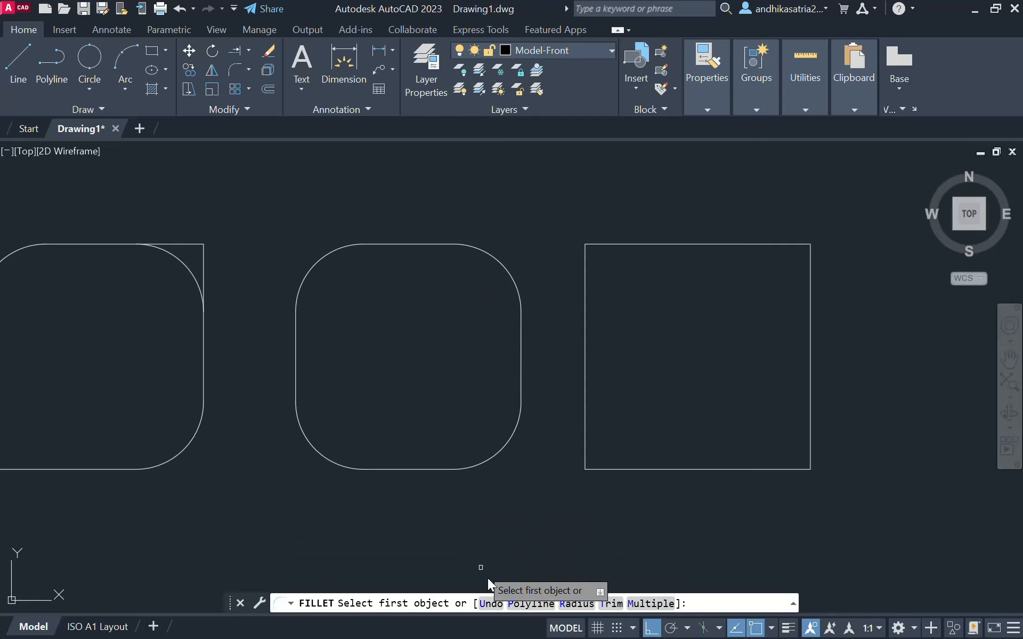
left_click(528, 603)
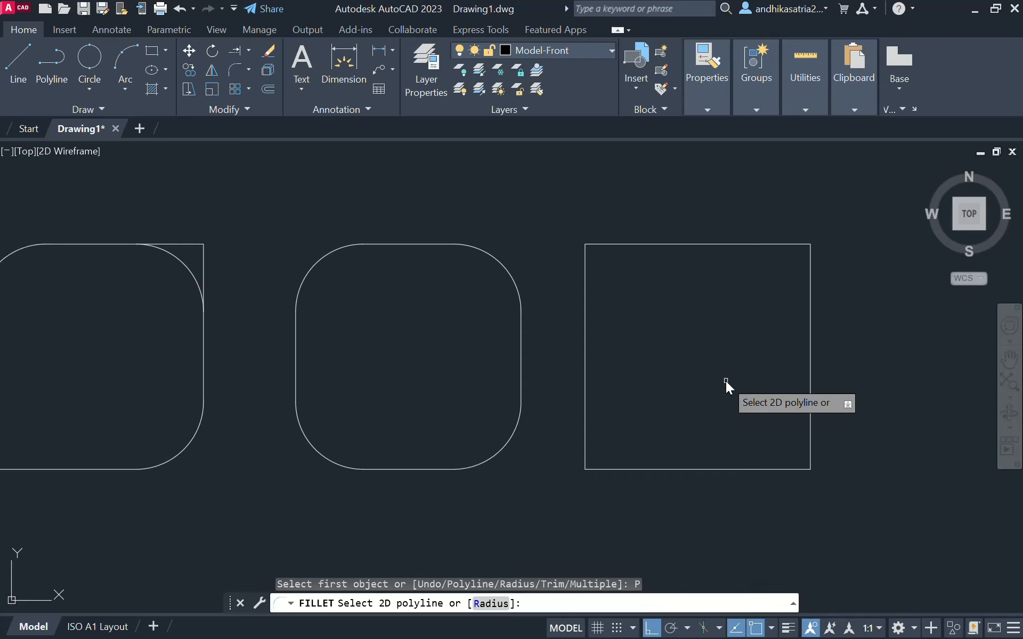
type("r")
key("Return")
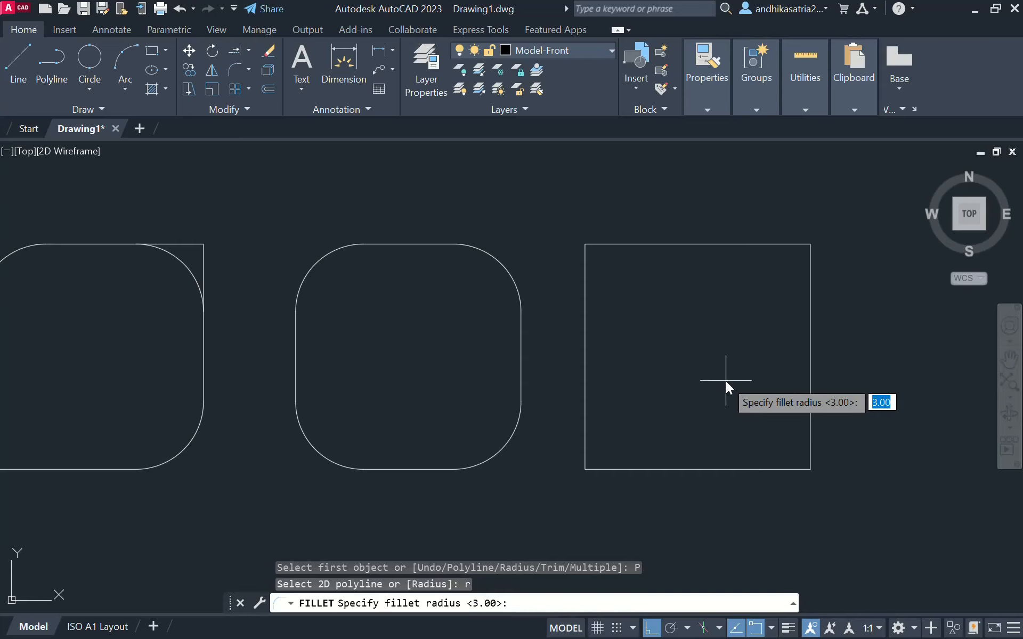
type("4")
key("Return")
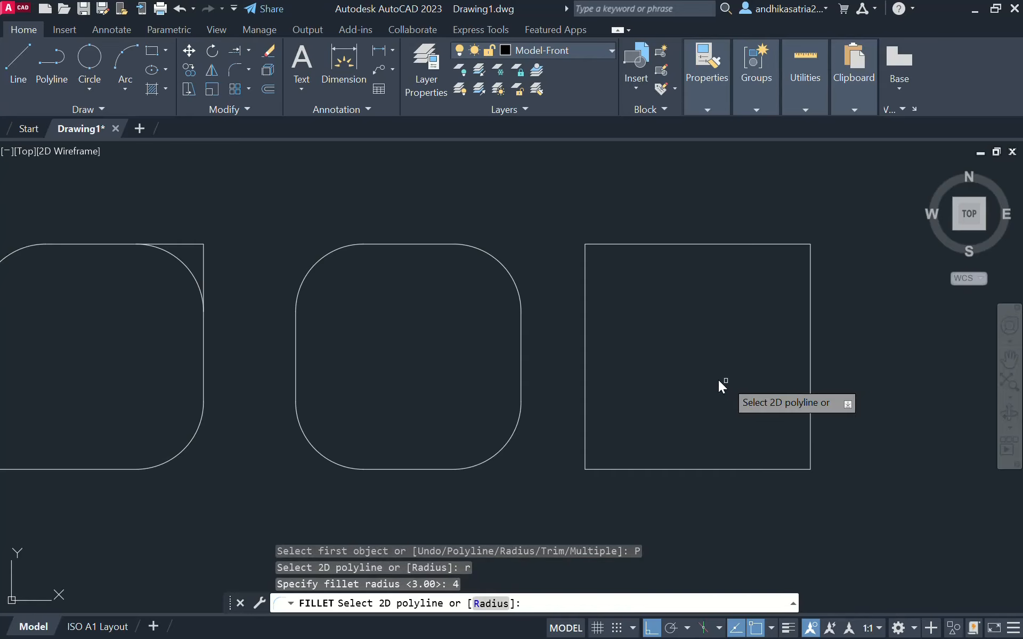
left_click(584, 312)
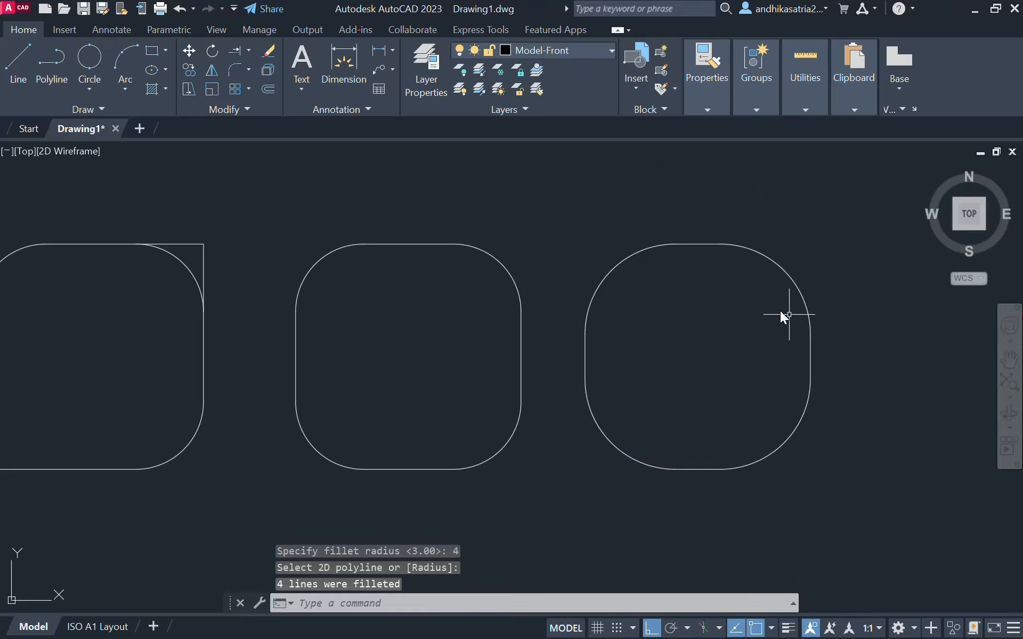
scroll(757, 316, "down", 2)
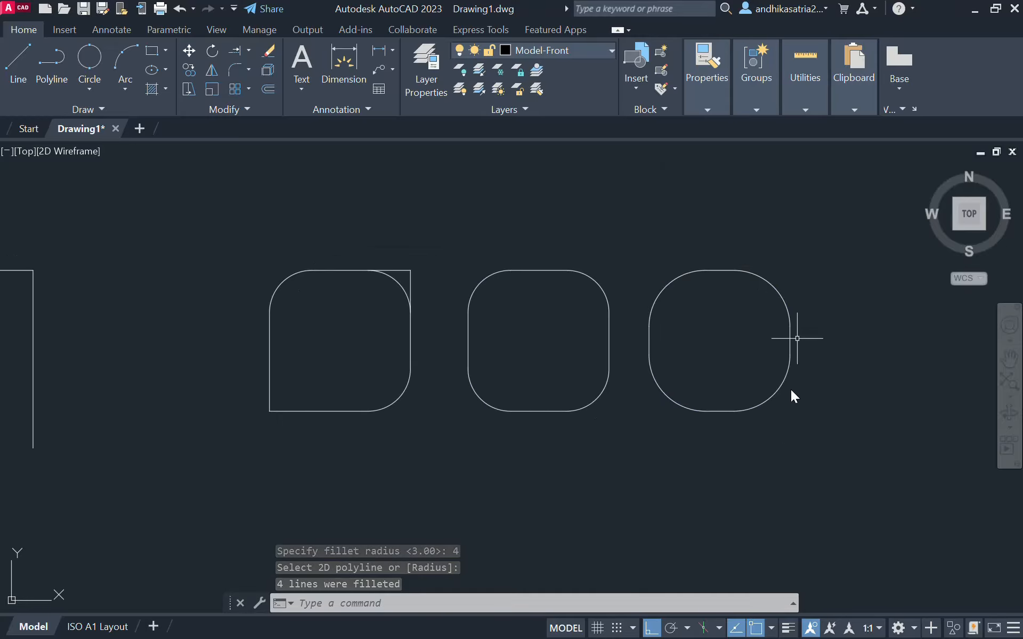
middle_click_drag(748, 327, 674, 353)
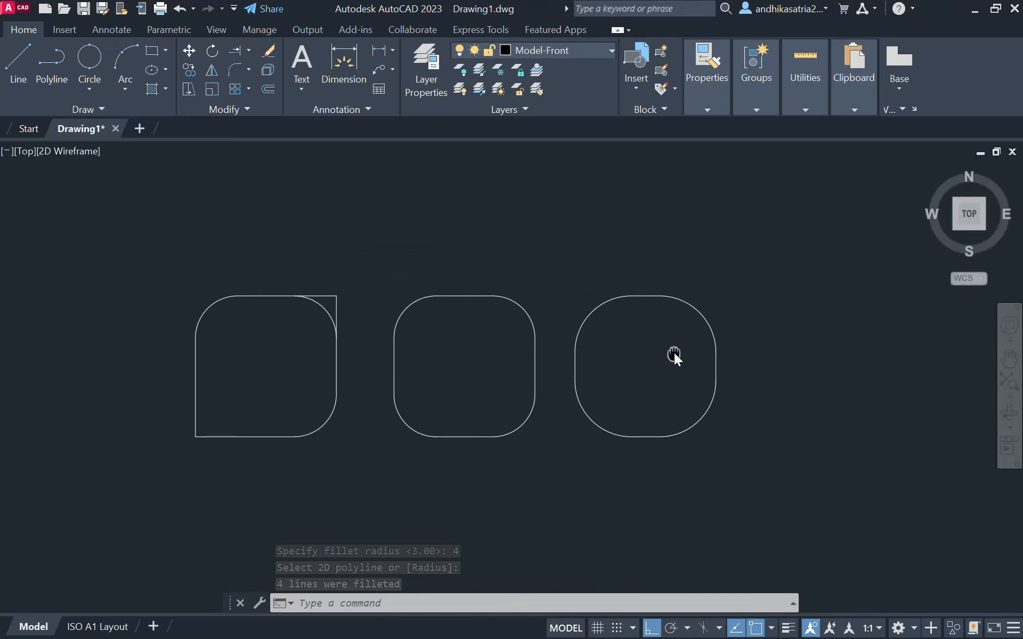
- Draw a 10 by 10 rectangle directly above the first filleted square, aligned with its right edge
left_click(247, 70)
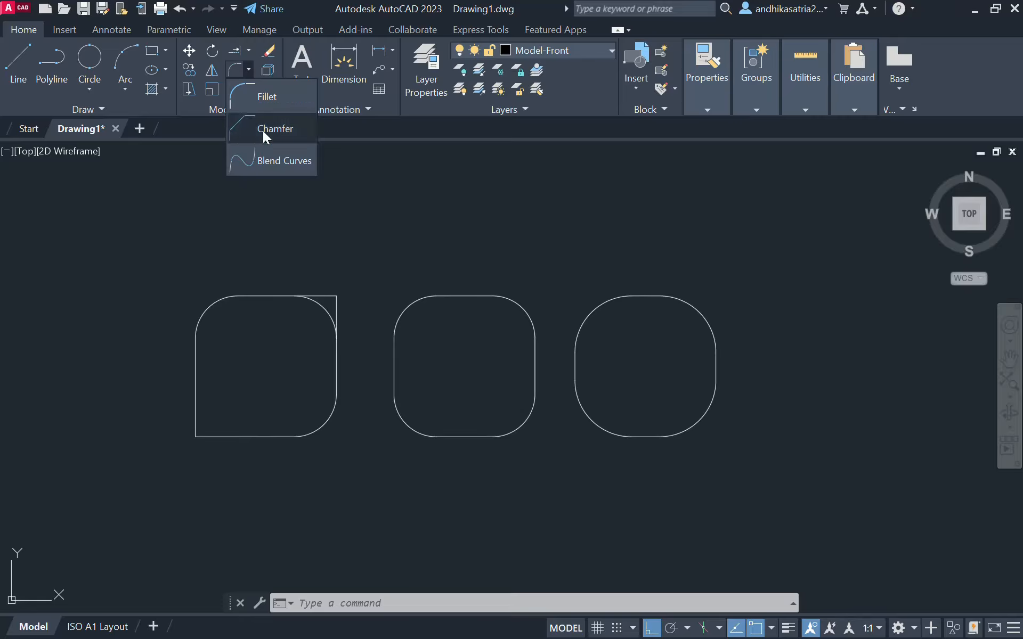
left_click(152, 51)
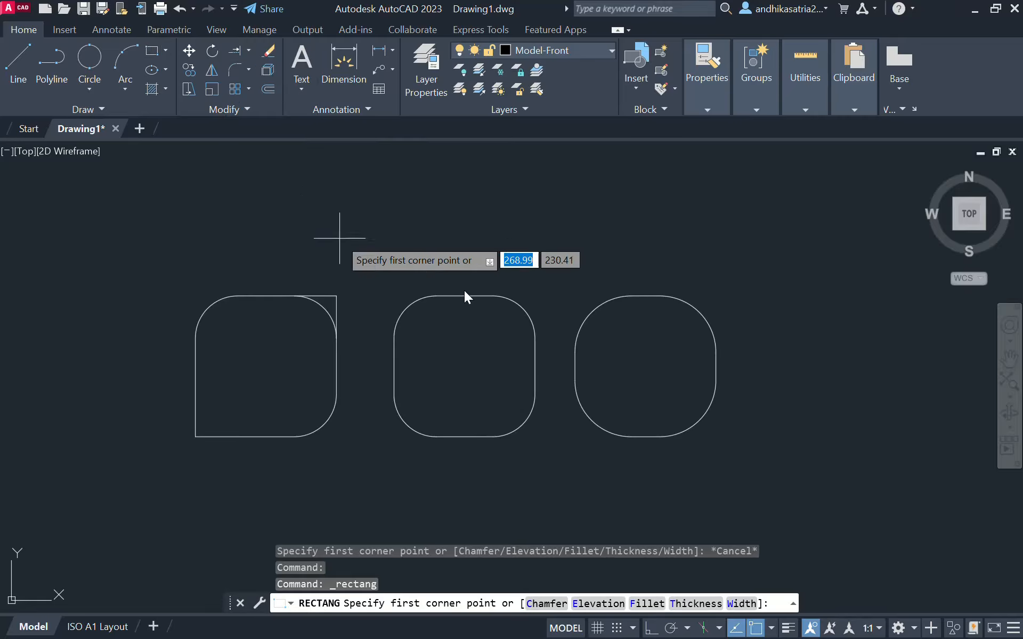
middle_click_drag(532, 305, 615, 377)
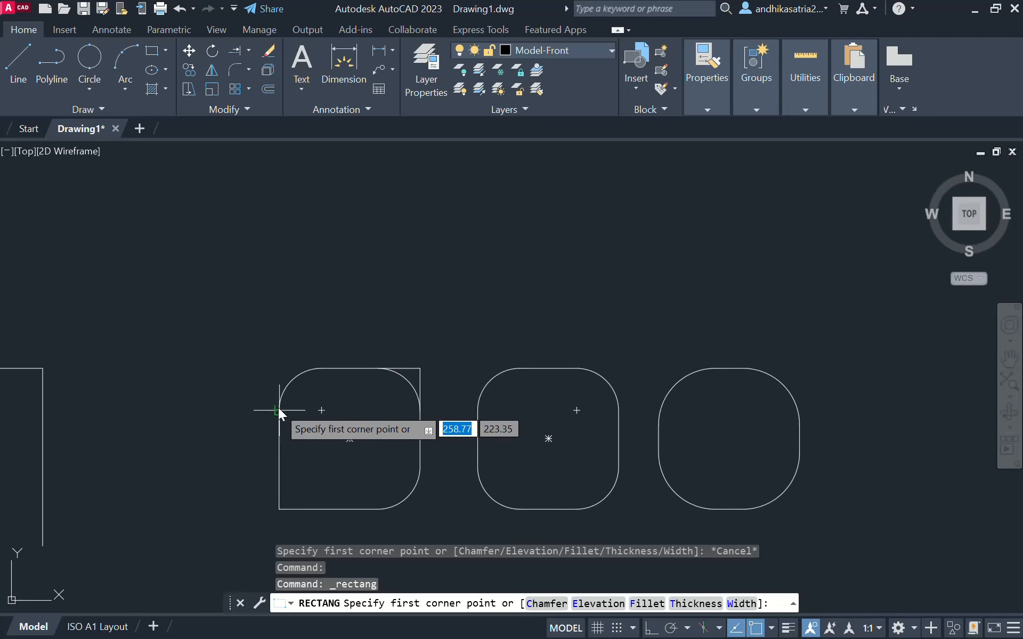
mouse_move(419, 369)
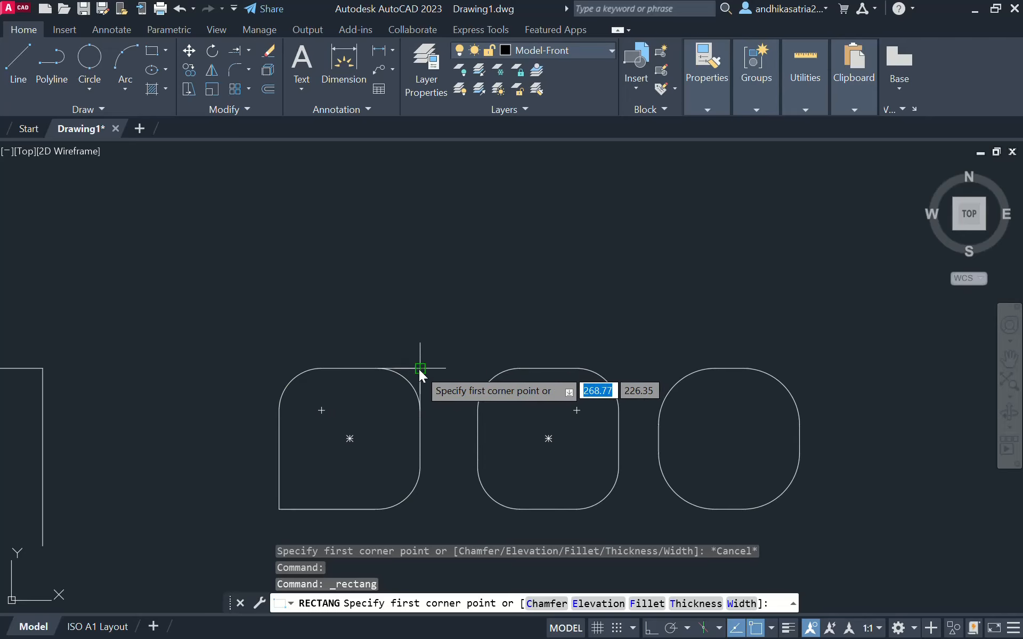
left_click(420, 311)
type("10")
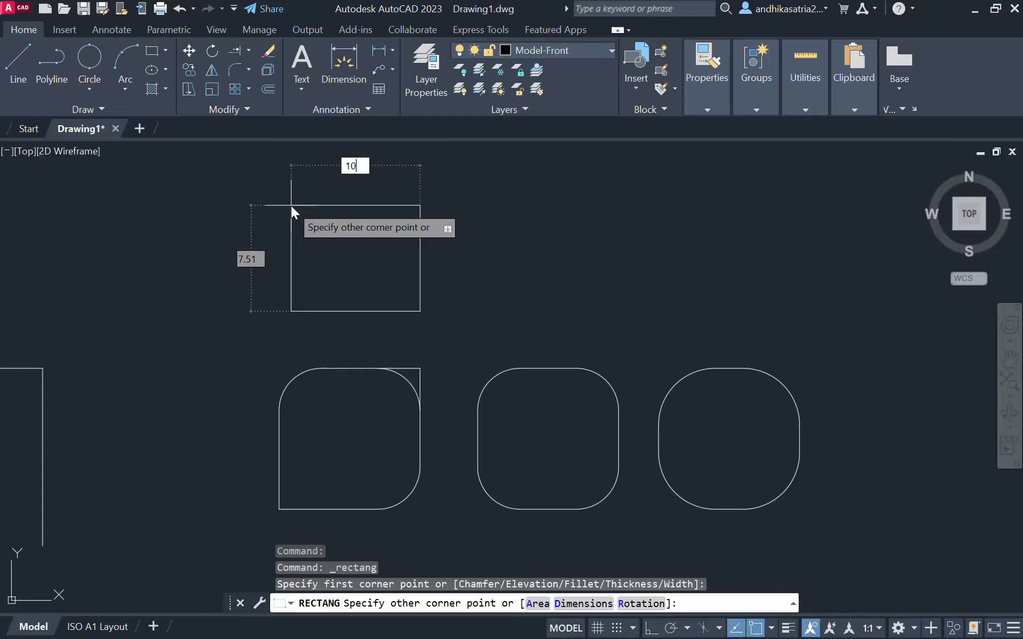
key("Tab")
type("10")
key("Return")
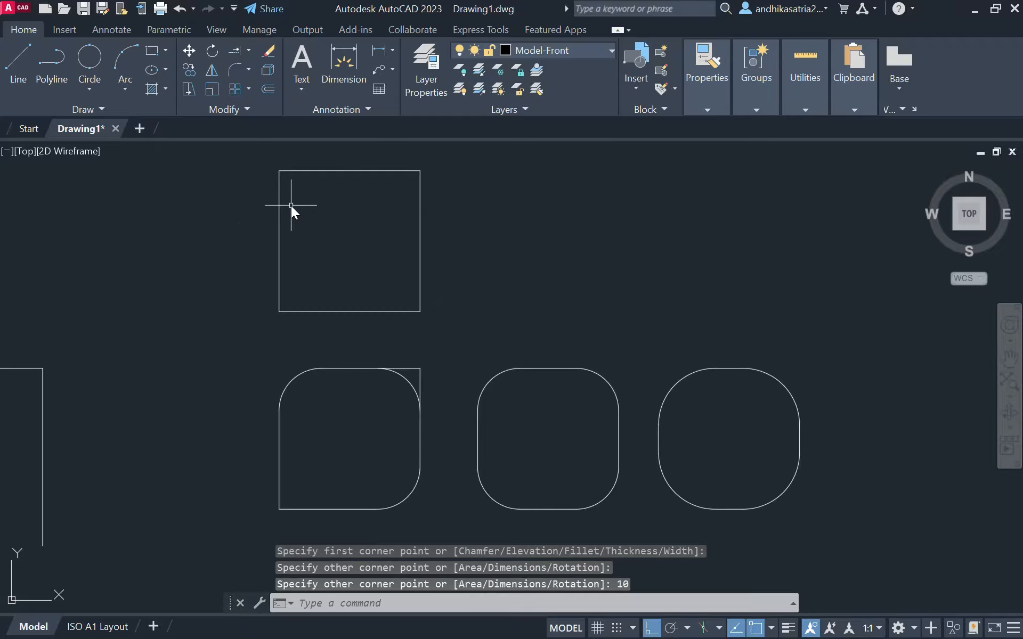
middle_click_drag(407, 245, 413, 265)
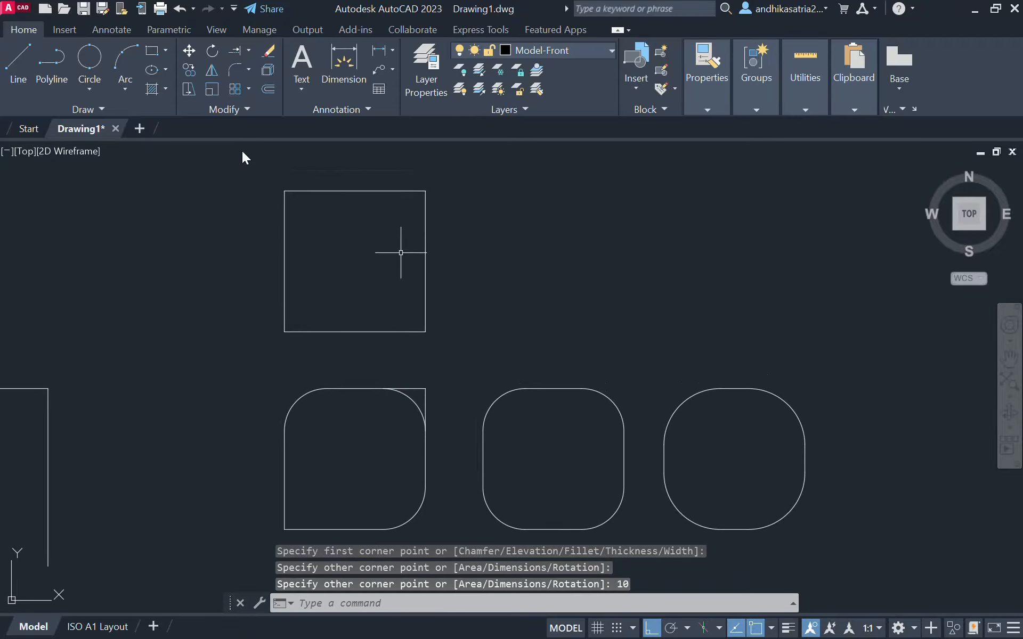
- Chamfer the lower-right corner of the upper square with first and second distances of 2
left_click(248, 69)
left_click(273, 126)
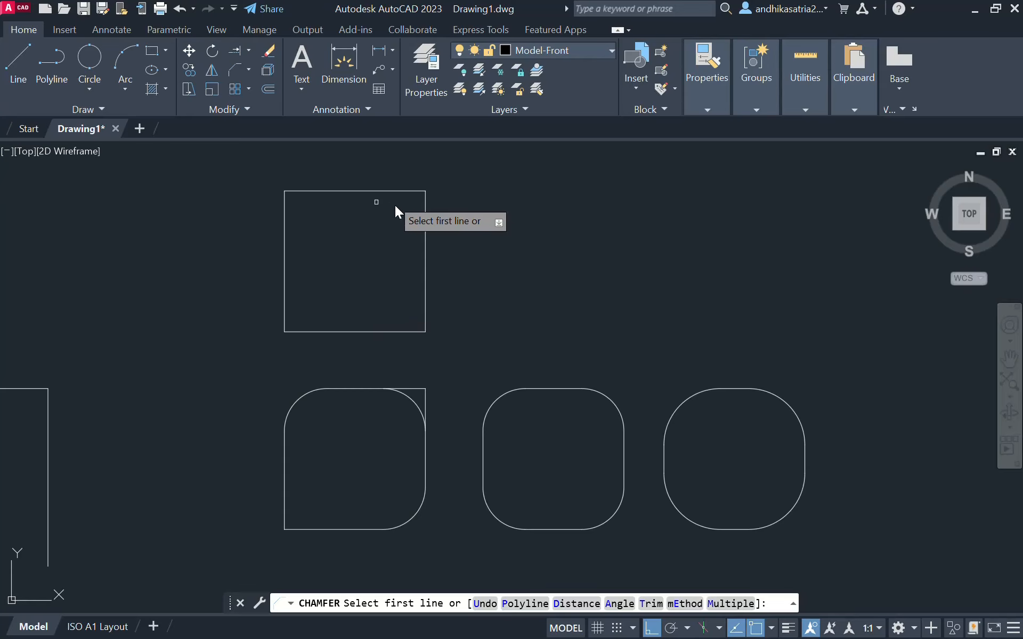
left_click(577, 607)
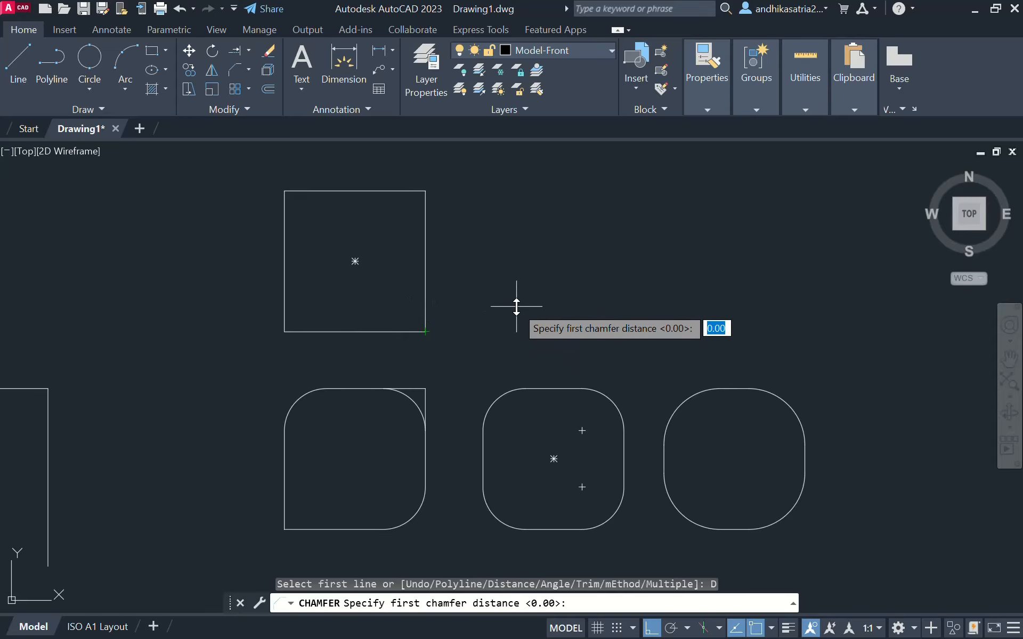
key("Return")
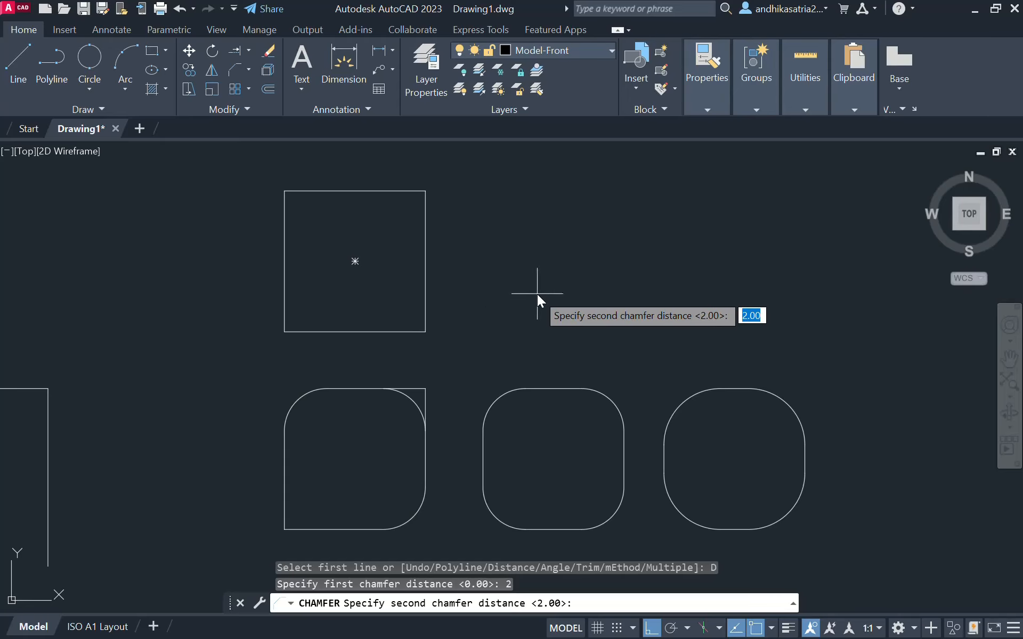
type("2")
key("Return")
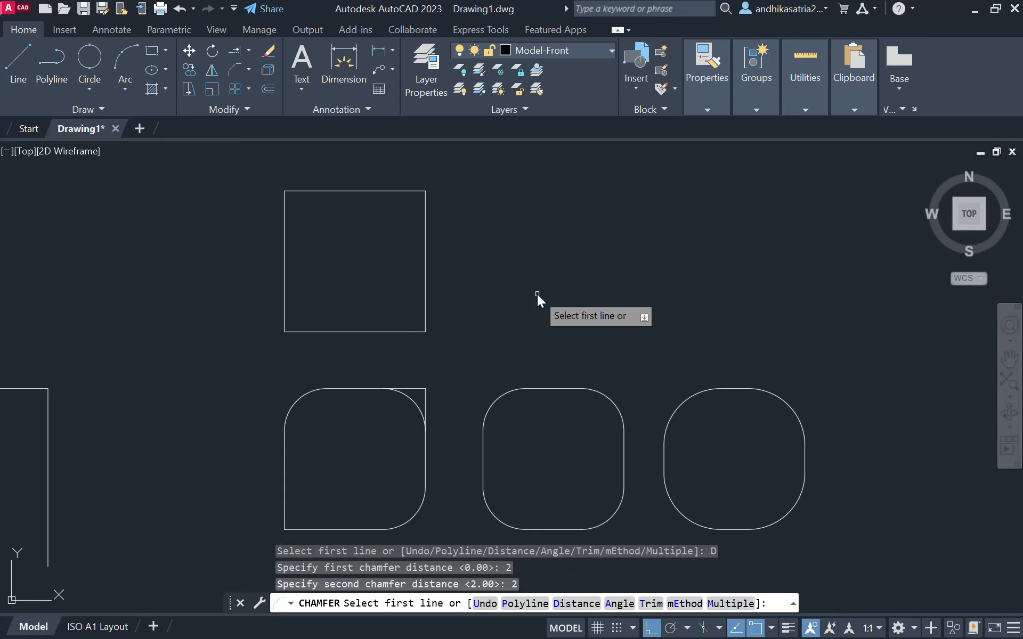
left_click(426, 310)
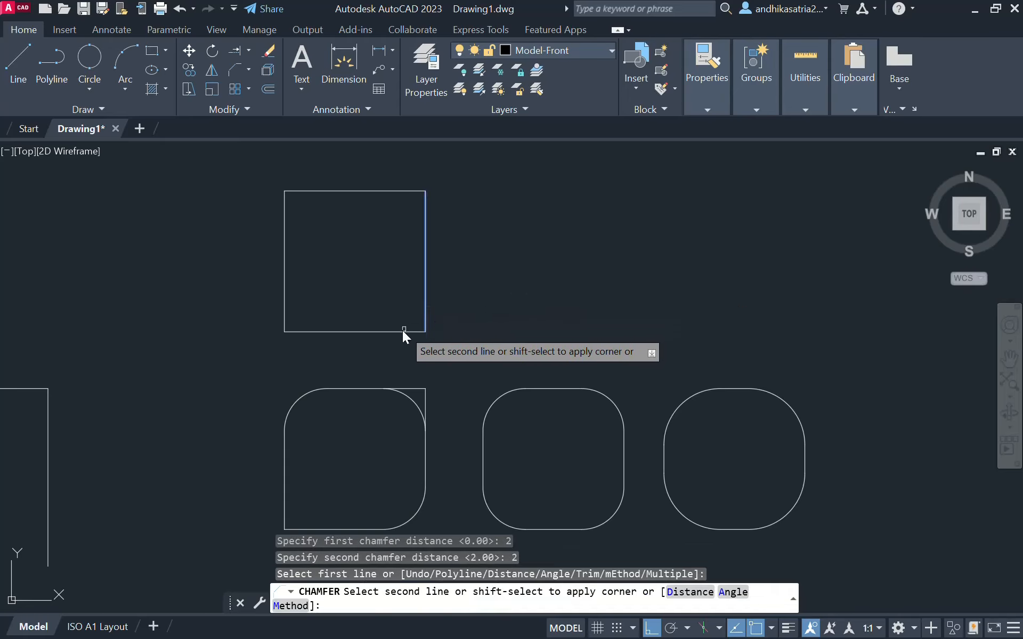
left_click(399, 332)
scroll(425, 318, "up", 4)
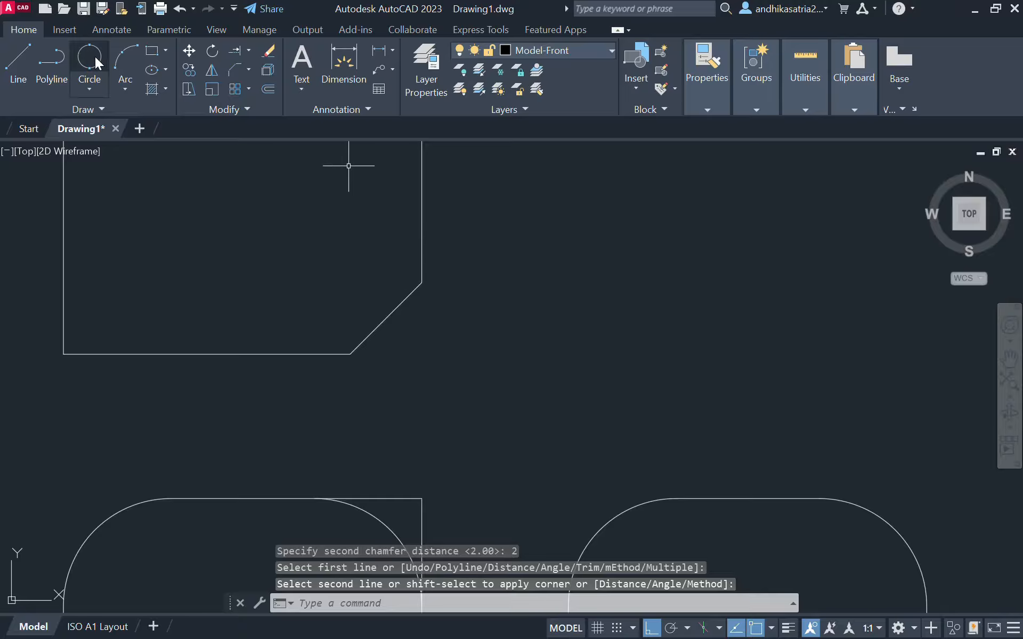
- Draw a vertical line from the chamfer's upper end down to the square's original corner point
left_click(19, 64)
left_click(421, 283)
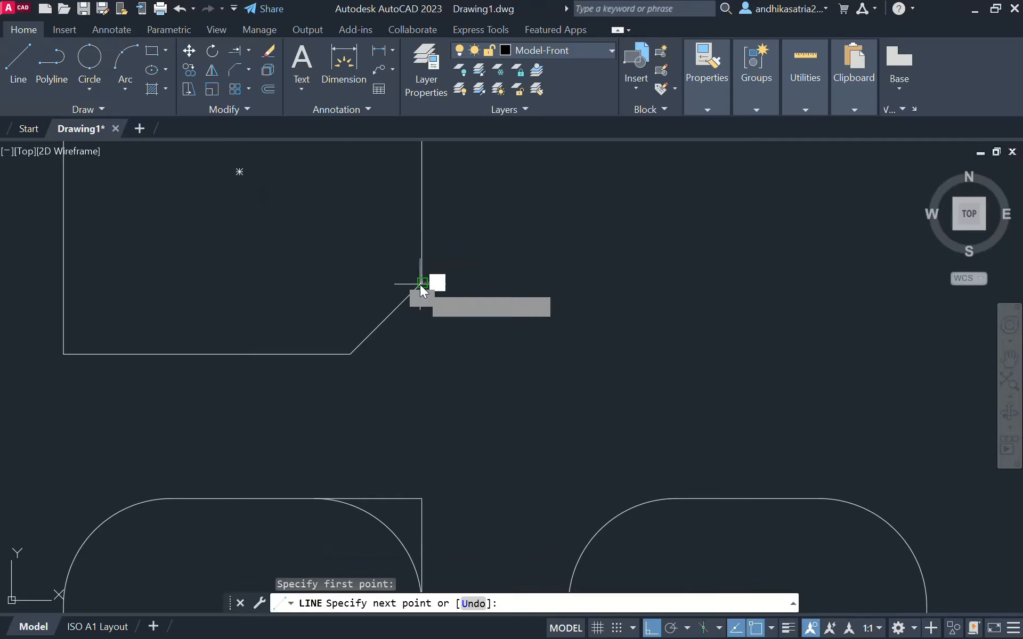
left_click(424, 354)
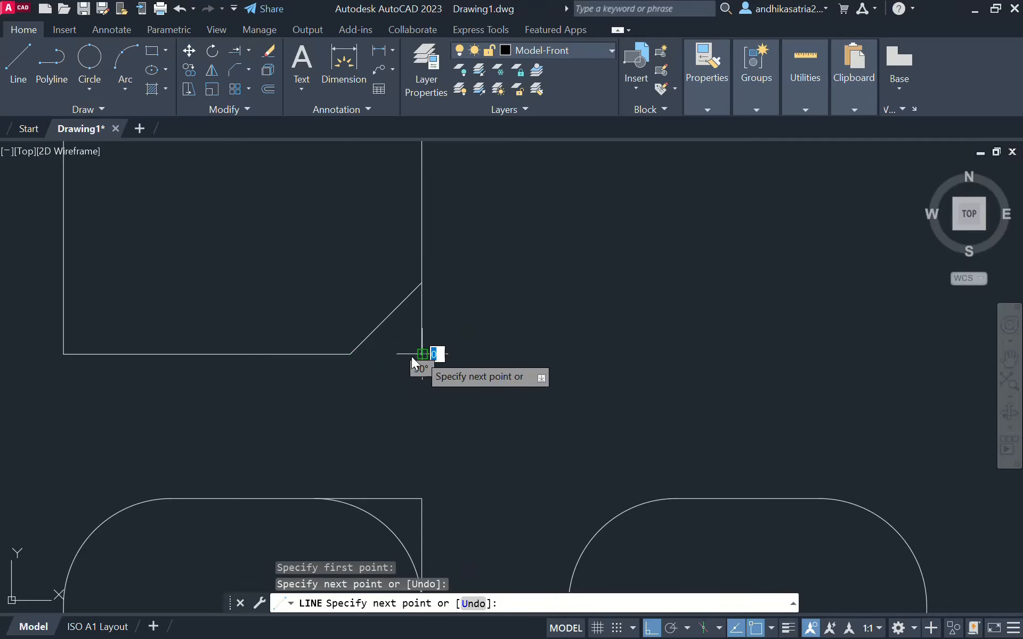
left_click(350, 354)
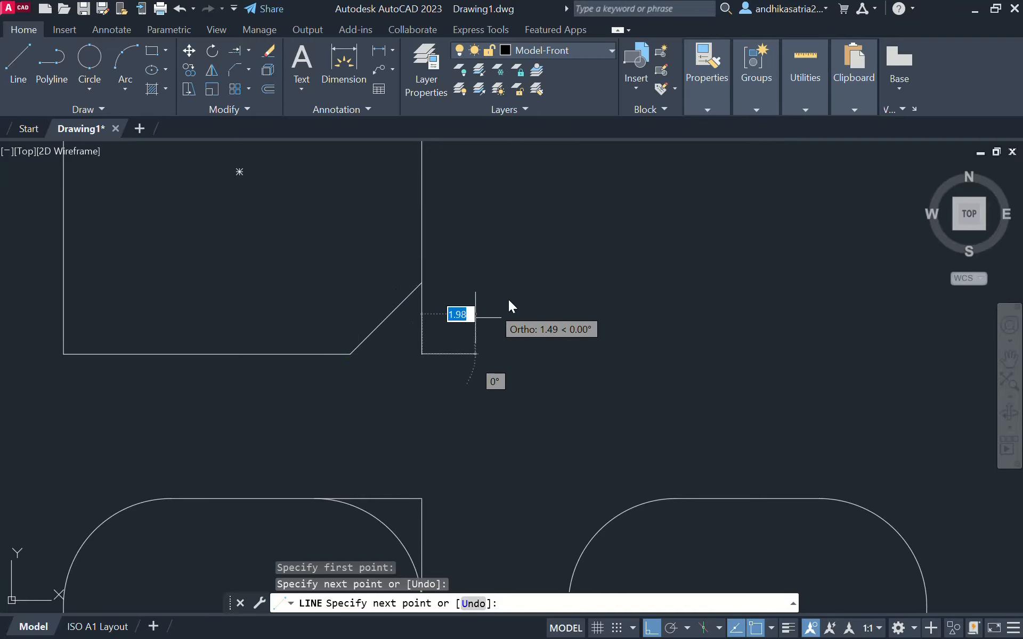
key("Escape")
- Chamfer the upper square's upper-right corner using the Angle option, with a length of 5 and an angle of 5
scroll(497, 310, "down", 4)
middle_click_drag(548, 325, 474, 327)
left_click(233, 70)
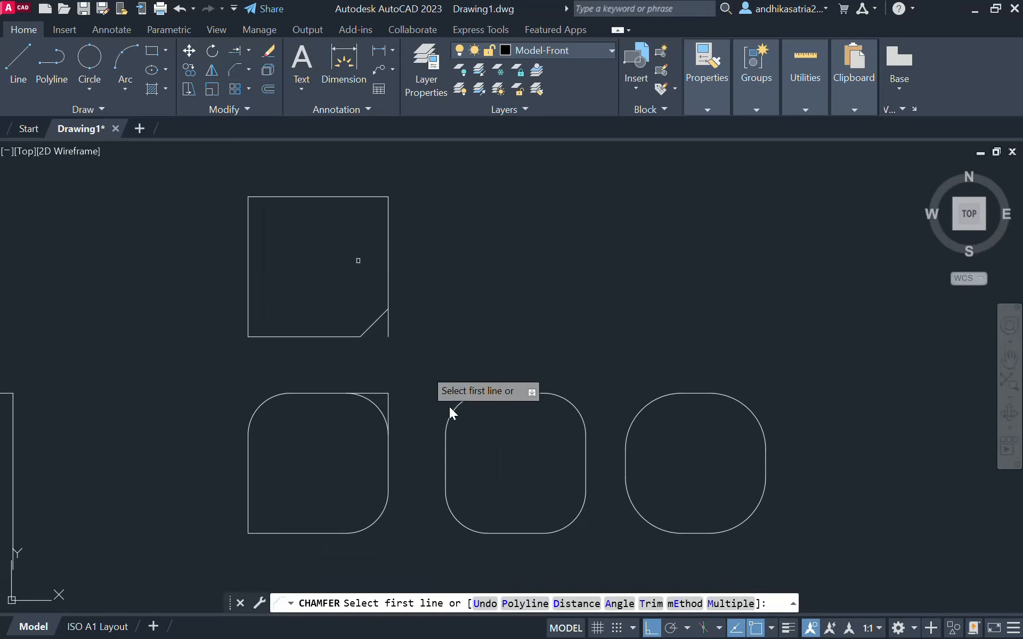
left_click(619, 603)
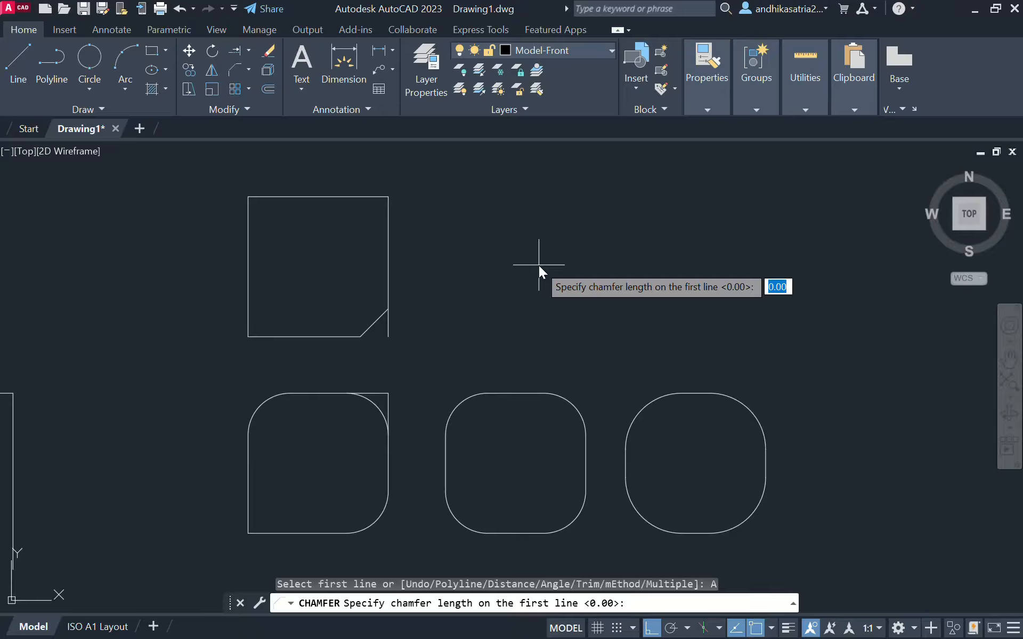
key("BackSpace")
type("5")
key("Return")
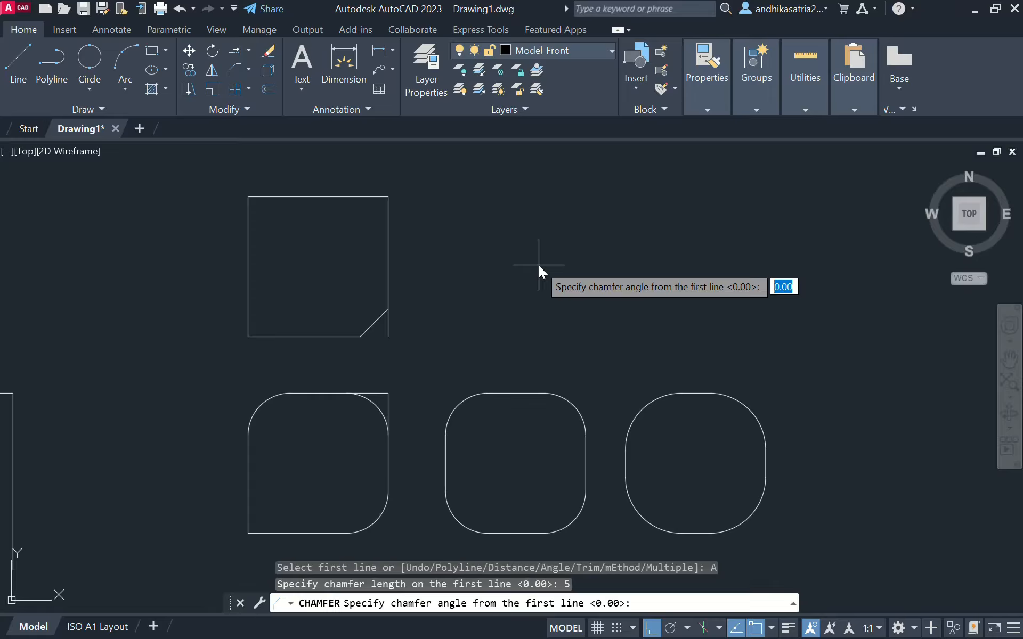
type("5")
key("Return")
left_click(345, 197)
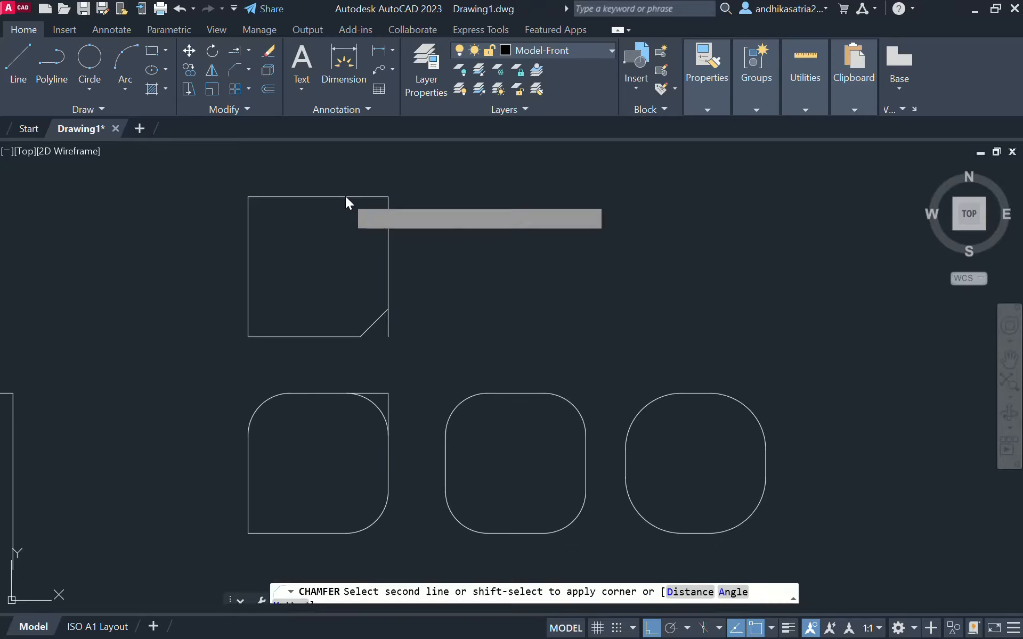
left_click(388, 229)
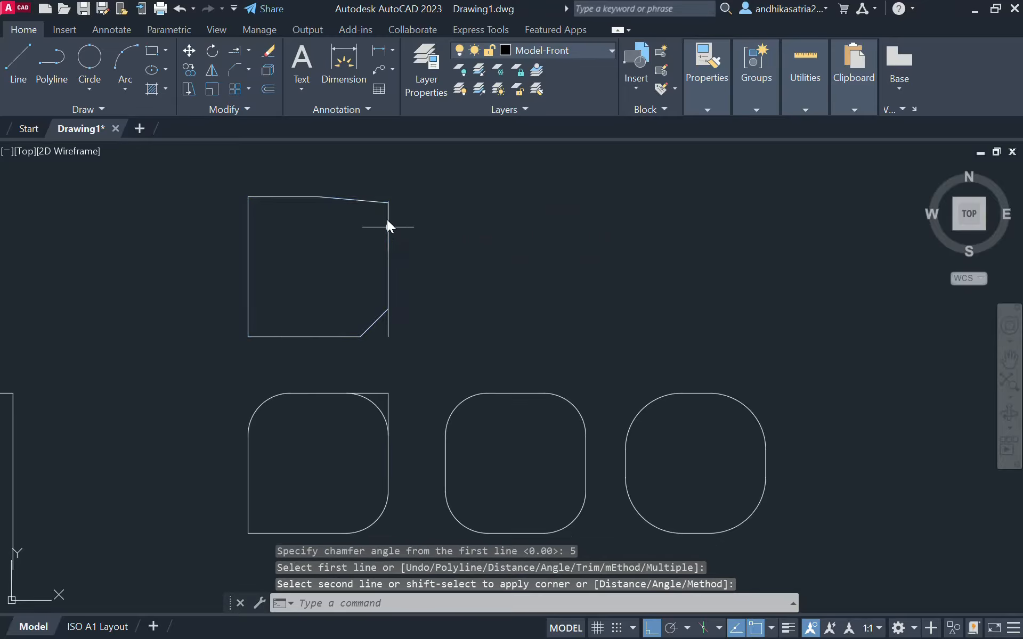
- Draw a horizontal line from the chamfer's start on the top edge toward the square's original upper-right corner
scroll(382, 213, "up", 6)
middle_click_drag(380, 212, 429, 260)
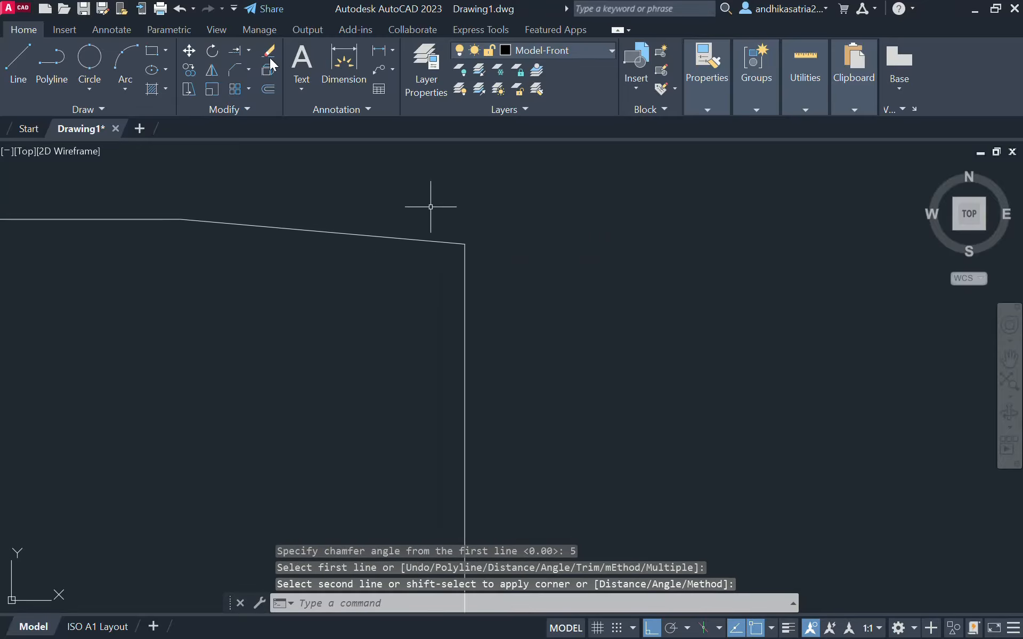
left_click(395, 53)
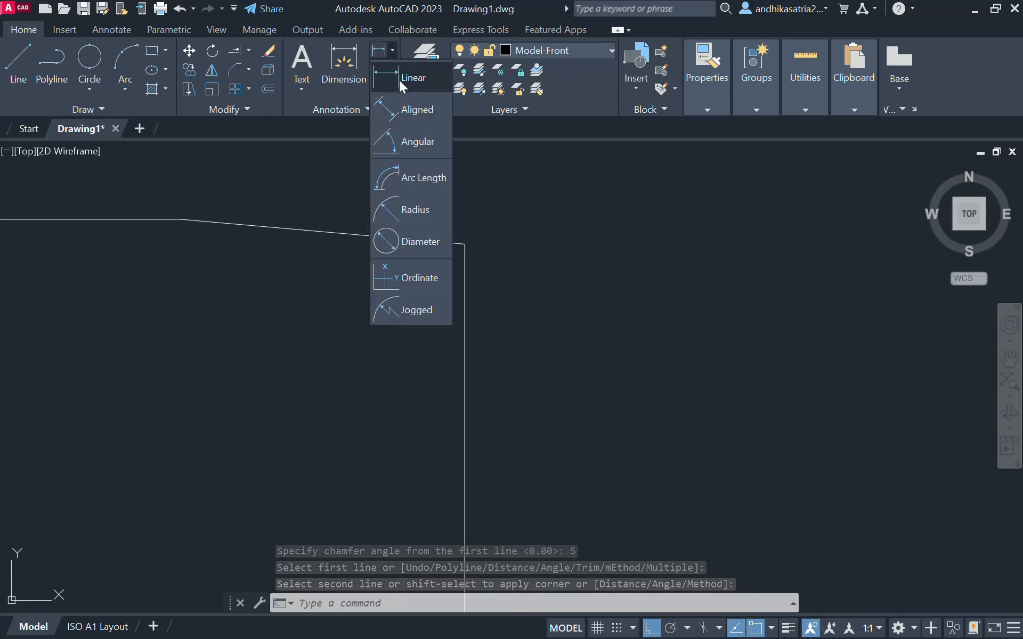
left_click(16, 58)
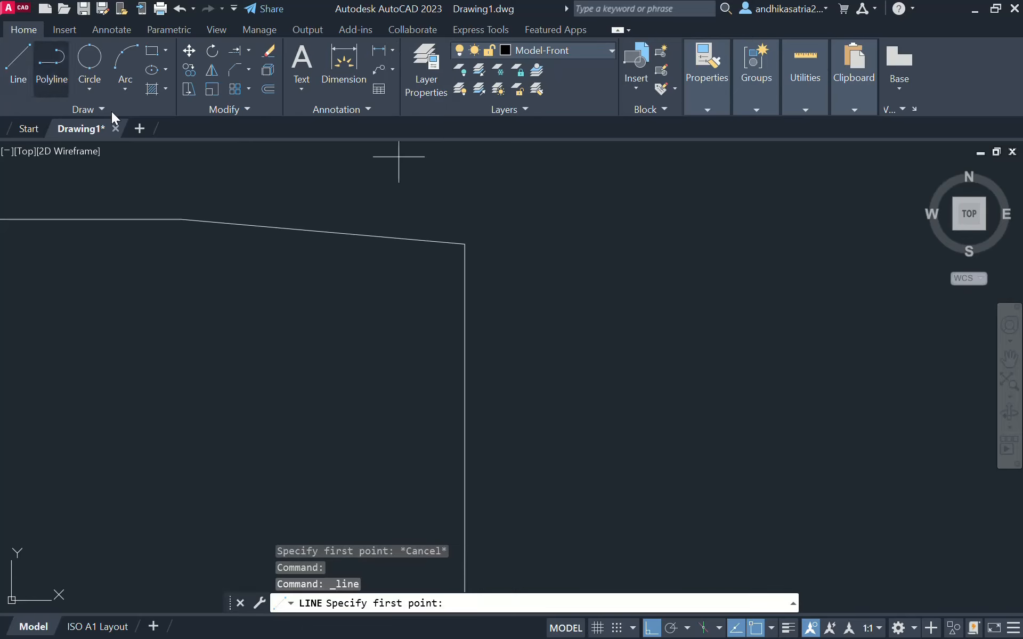
left_click(180, 219)
left_click(426, 216)
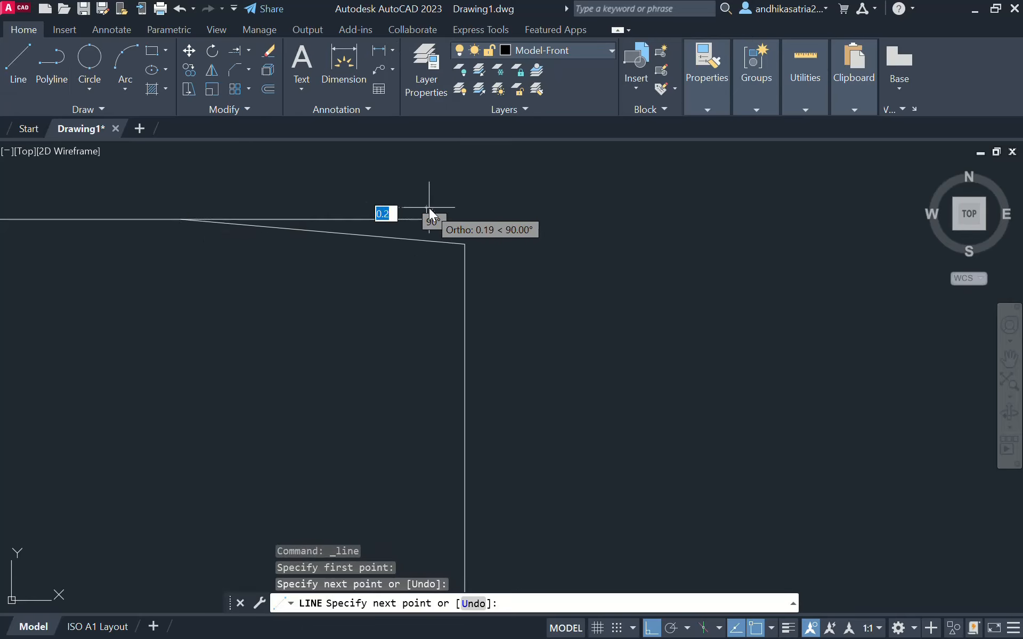
key("Escape")
- Add an angular dimension between the new horizontal line and the slanted chamfer edge
left_click(392, 51)
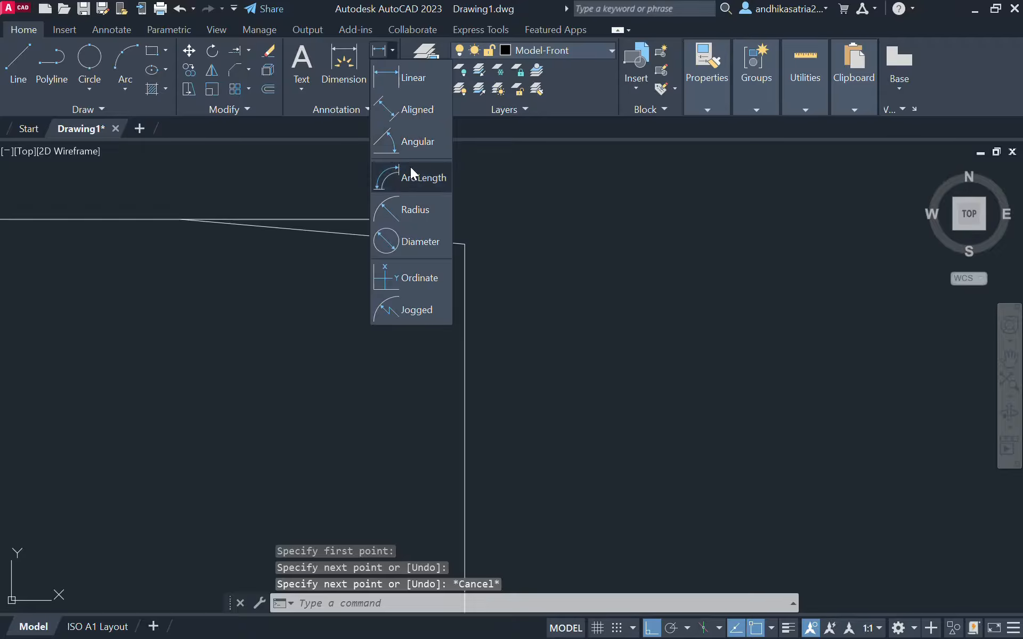
left_click(404, 143)
left_click(393, 219)
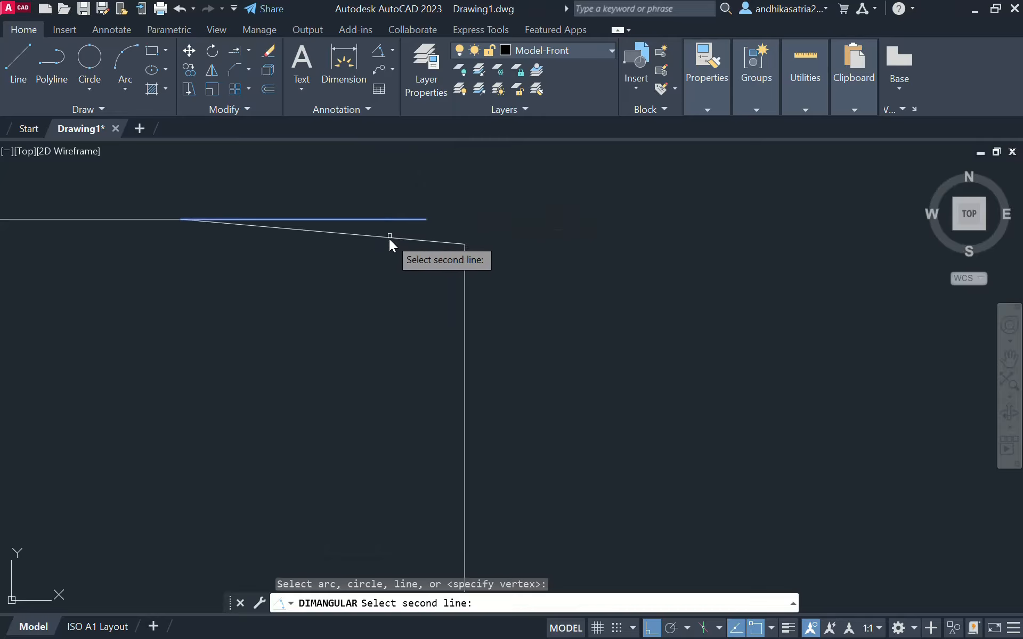
left_click(389, 238)
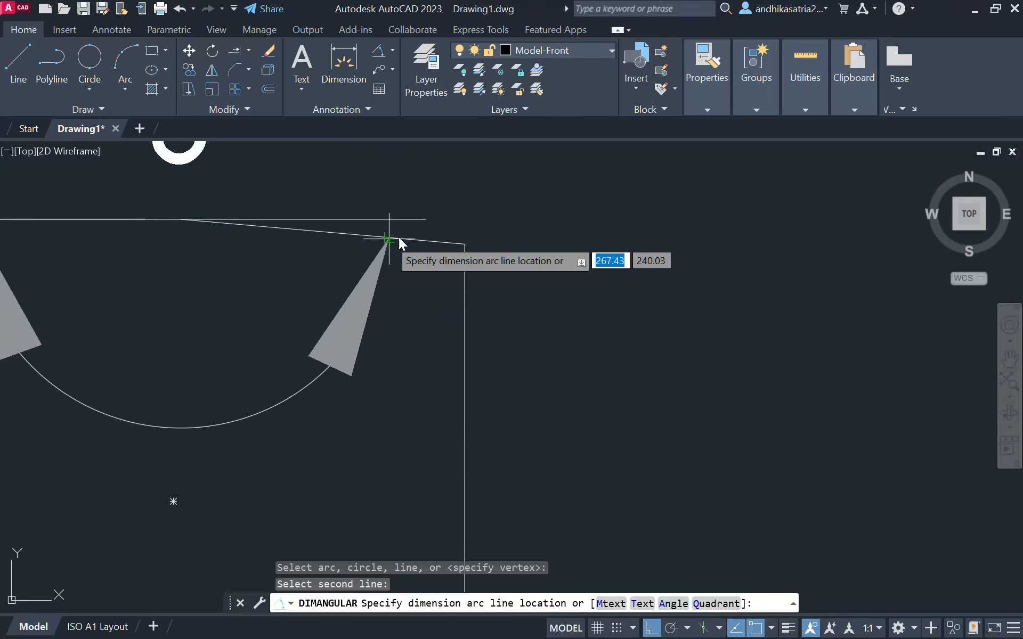
left_click(548, 236)
scroll(544, 282, "down", 5)
scroll(554, 243, "up", 5)
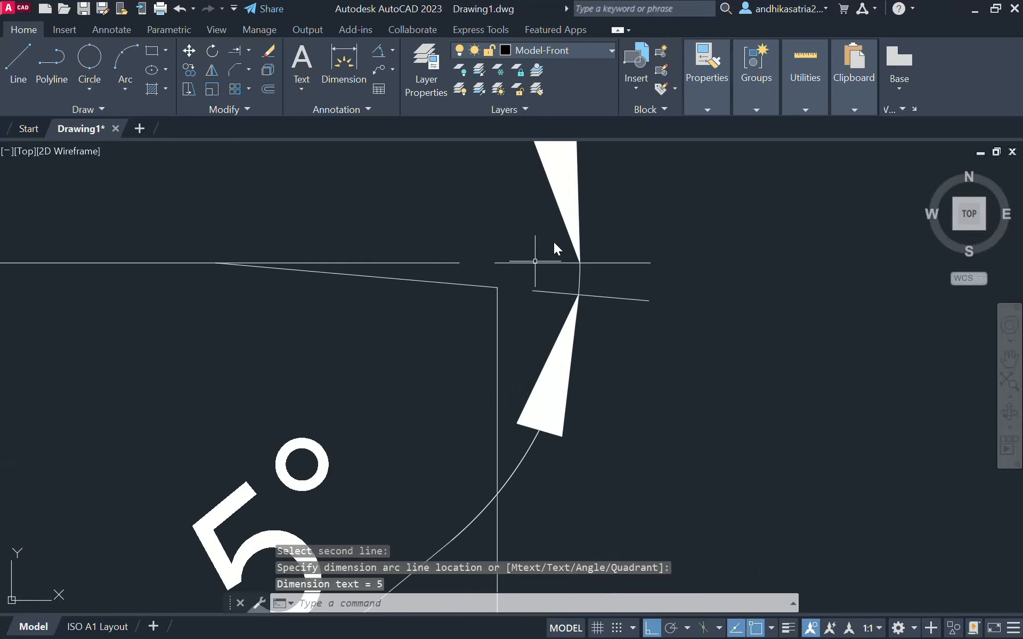
- Delete the angular dimension at the upper-right chamfer
left_click(571, 223)
left_click(573, 248)
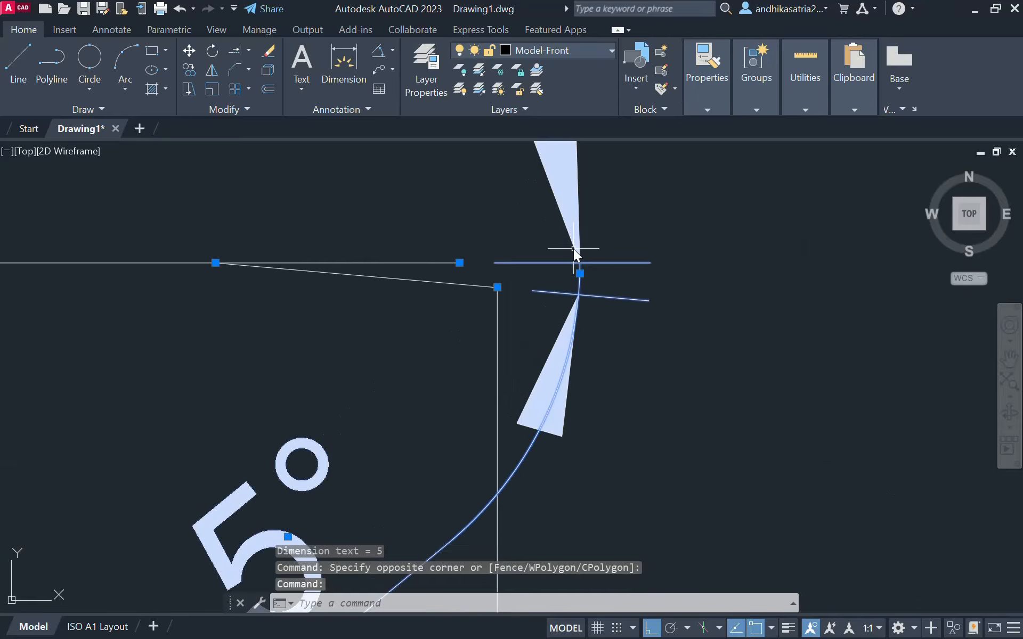
key("Delete")
scroll(537, 269, "down", 5)
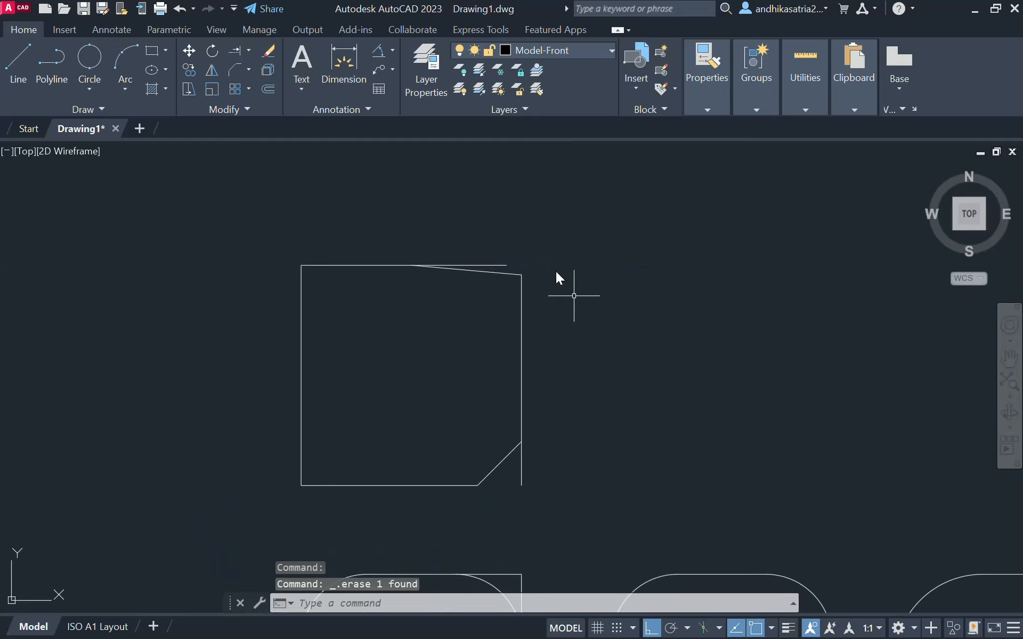
- Chamfer the square's upper-left corner in No trim mode with first and second distances of 2
left_click(233, 71)
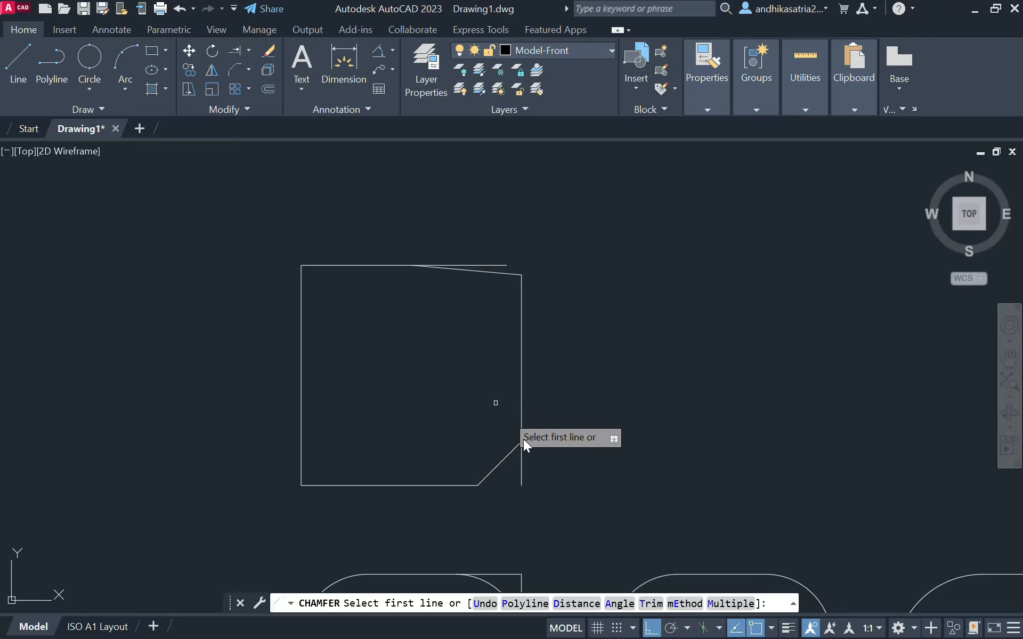
left_click(651, 608)
left_click(675, 605)
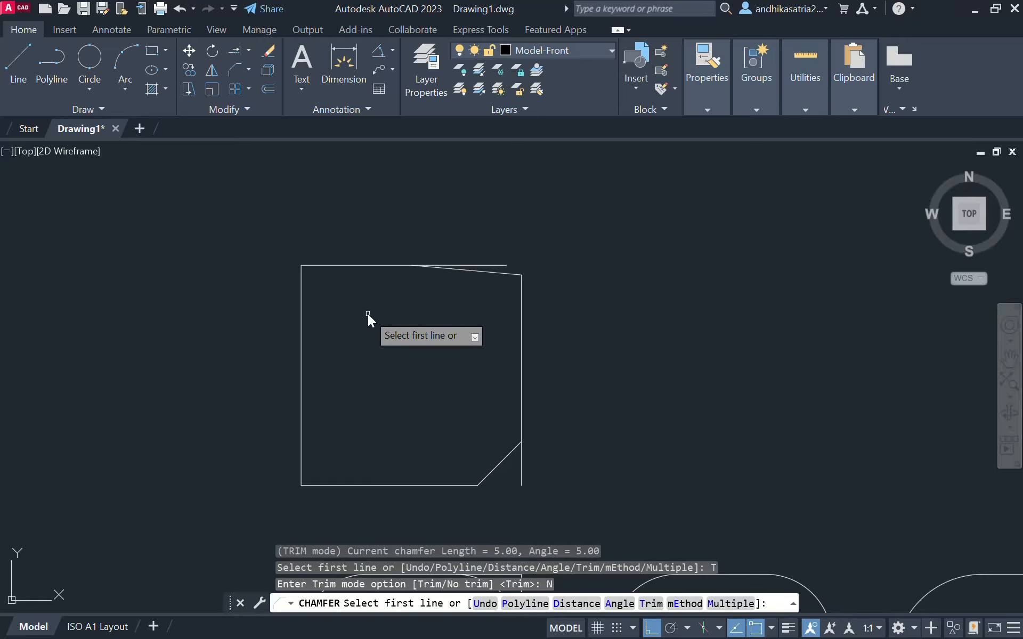
left_click(572, 609)
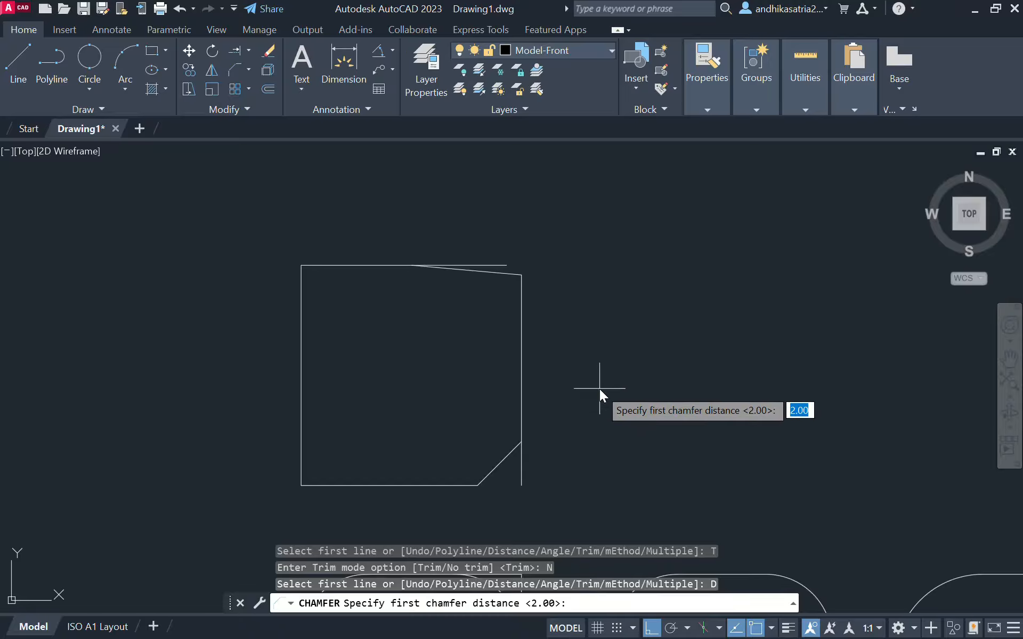
type("2")
key("Return")
type("2")
key("Return")
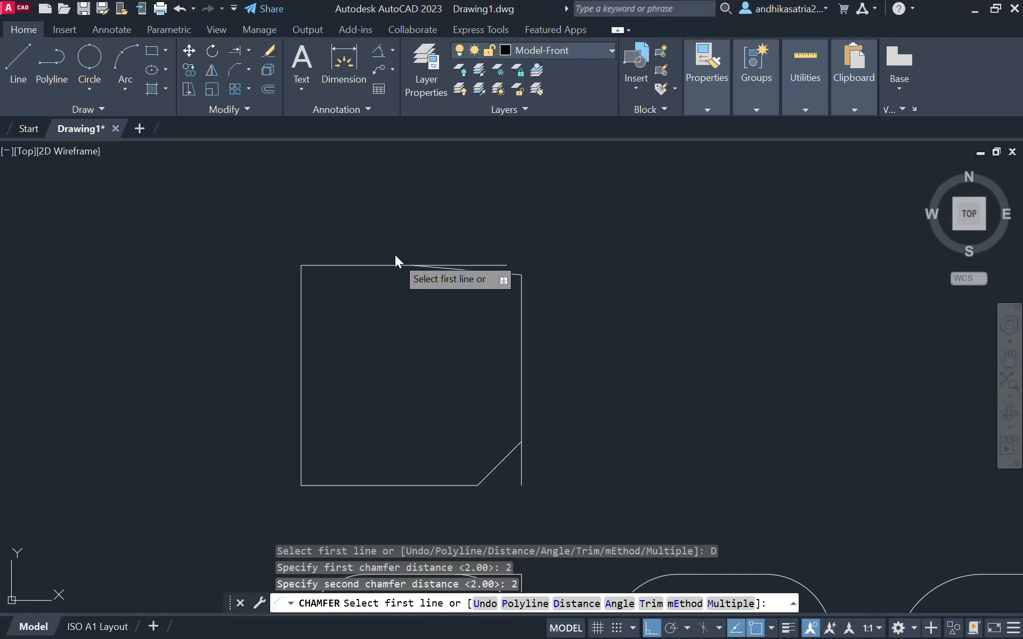
left_click(321, 264)
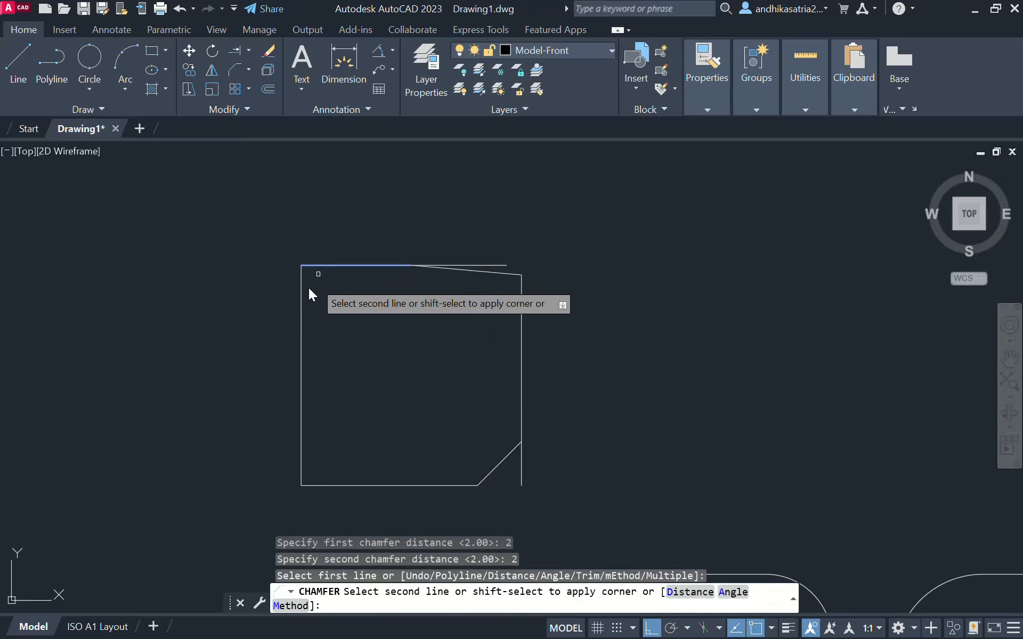
left_click(301, 296)
scroll(300, 272, "up", 4)
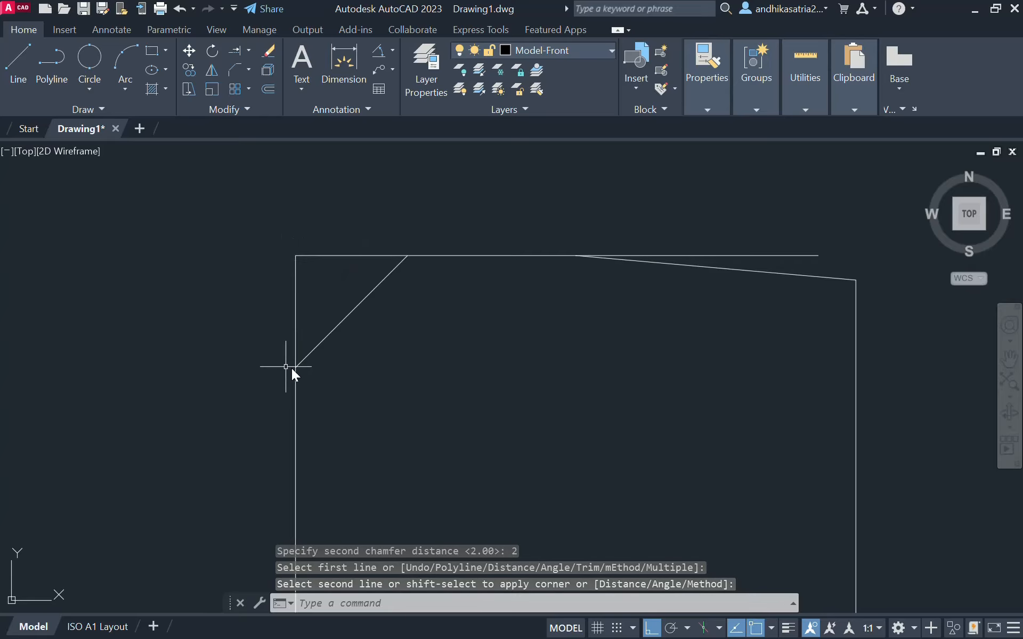
- Chamfer the square's lower-left corner with the method set to Distance, accepting 2 for both distances
scroll(616, 434, "down", 2)
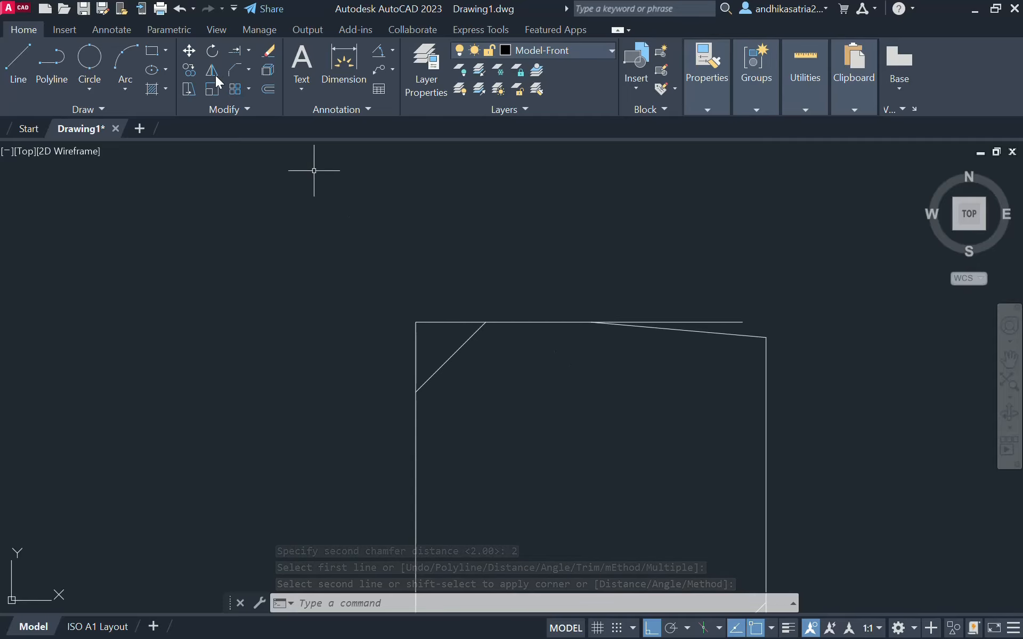
left_click(235, 69)
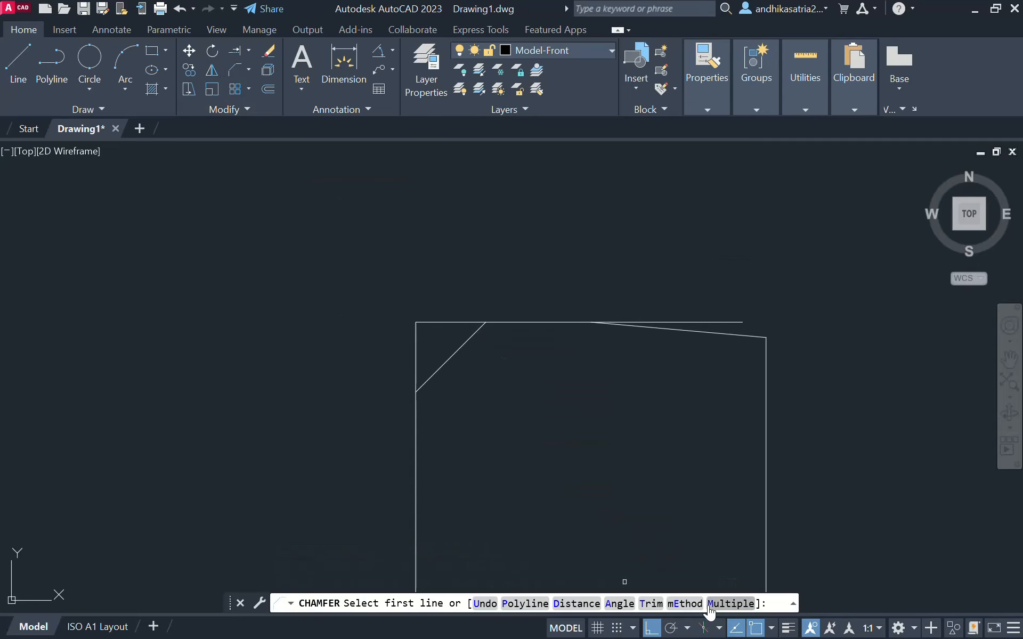
left_click(685, 603)
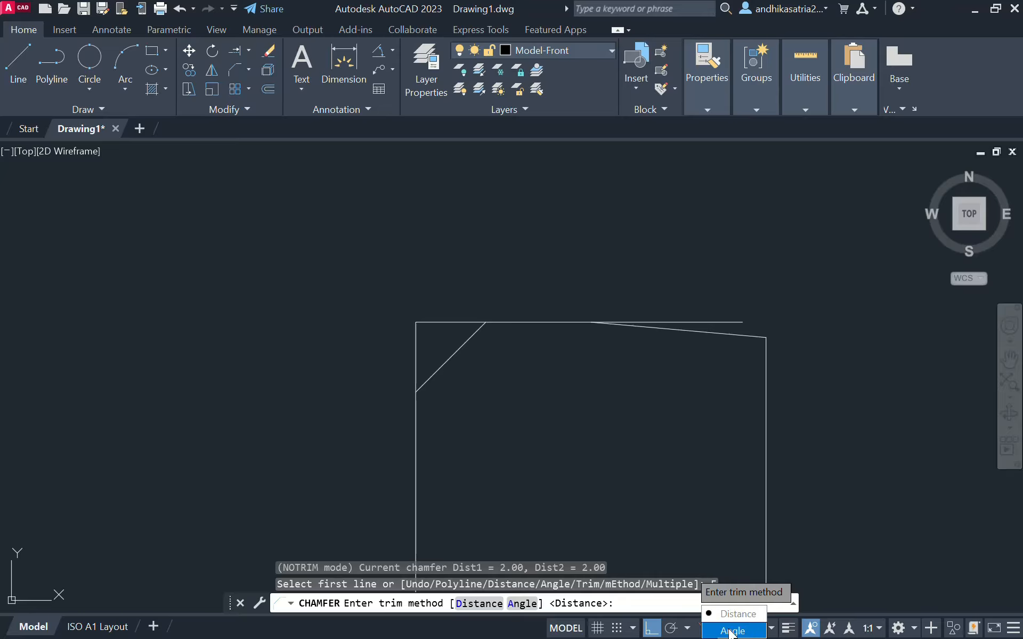
left_click(716, 615)
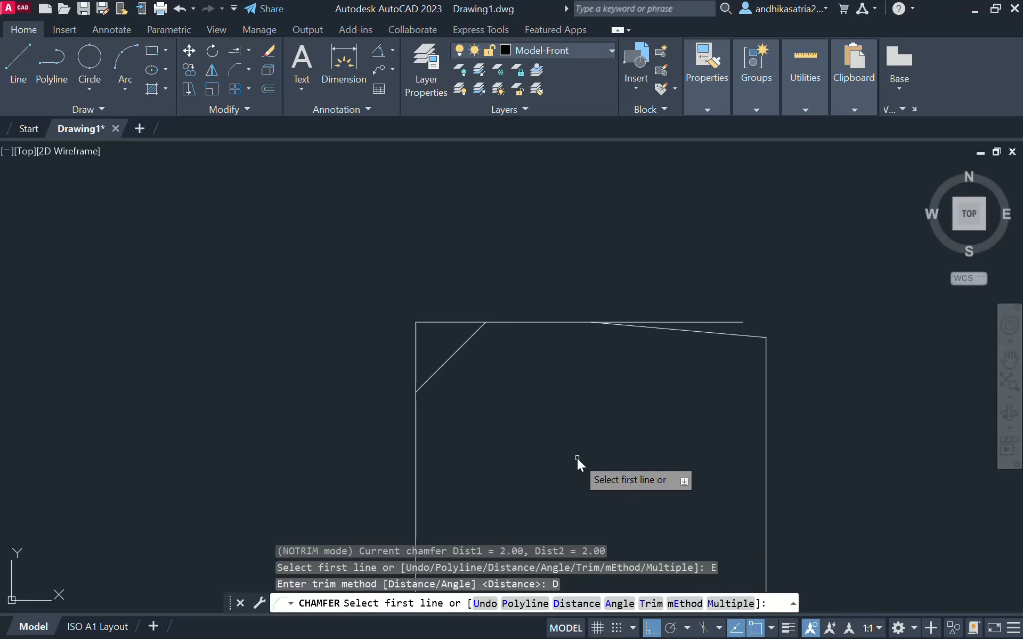
type("d")
key("Return")
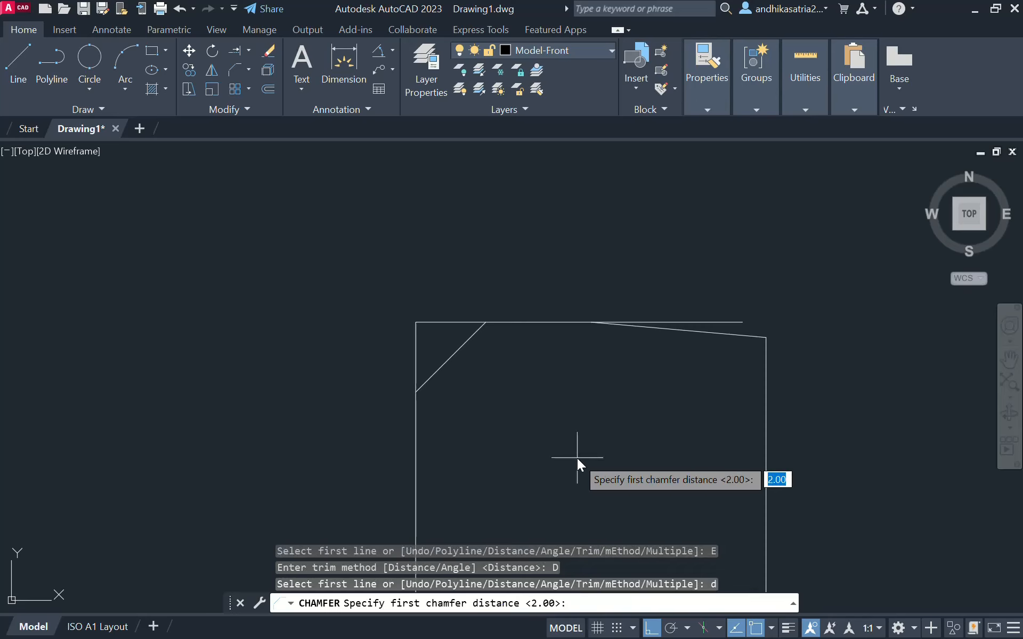
key("Return")
key("Return")
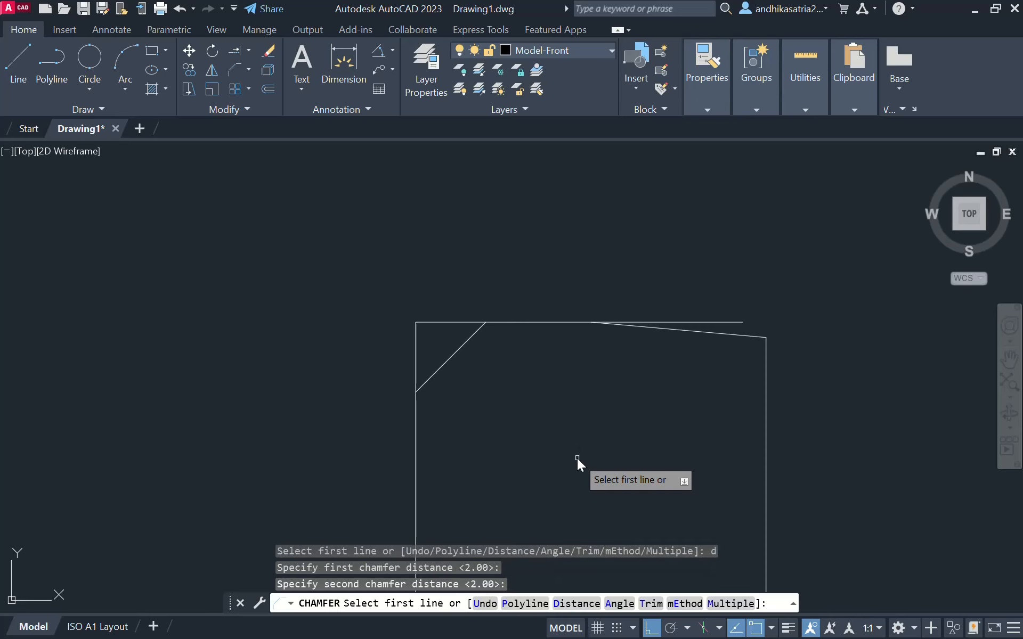
middle_click_drag(577, 458, 504, 286)
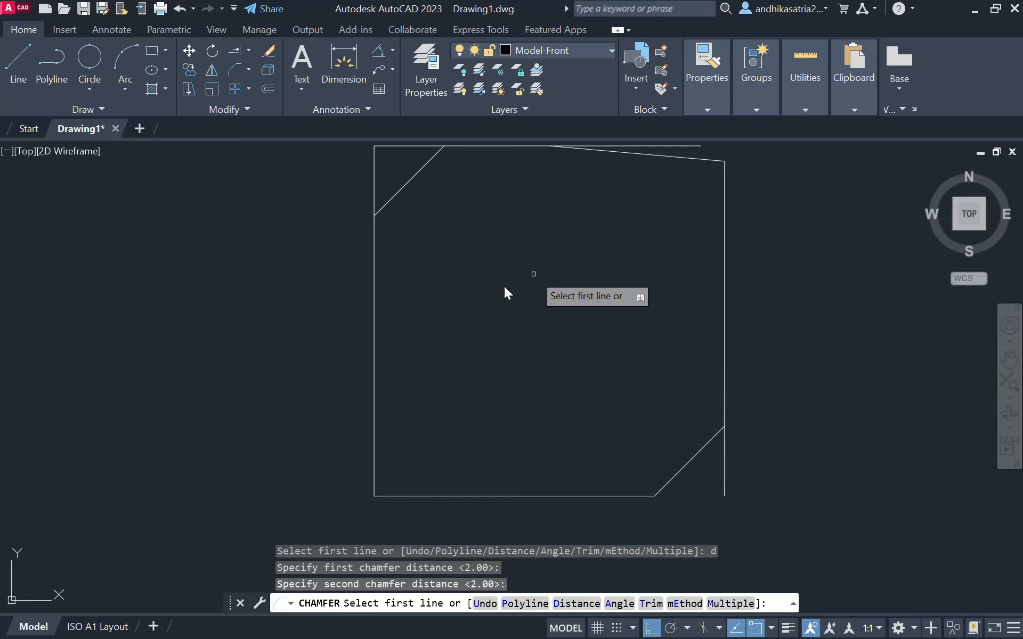
left_click(375, 456)
left_click(407, 496)
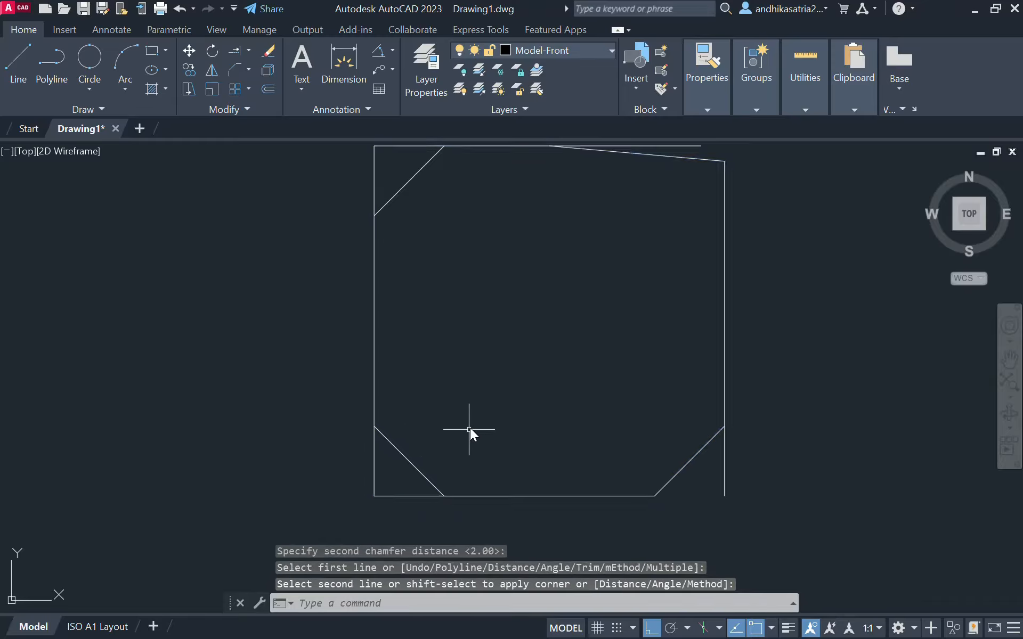
scroll(470, 429, "down", 4)
scroll(474, 453, "up", 8)
scroll(502, 440, "down", 5)
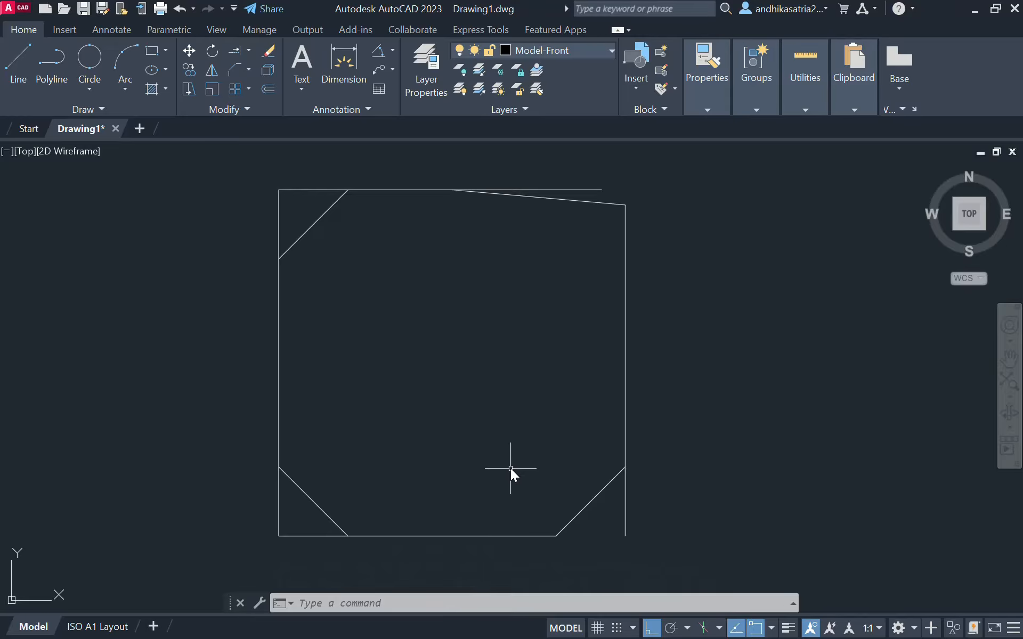
left_click(238, 68)
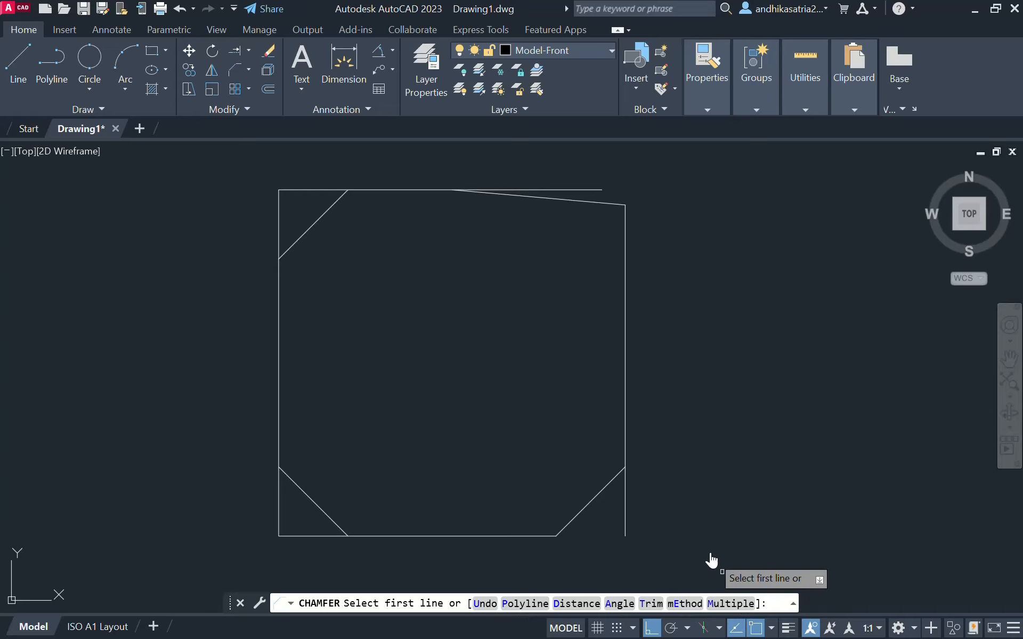
scroll(697, 490, "down", 3)
mouse_move(699, 491)
middle_mouse_down()
mouse_move(618, 373)
mouse_move(458, 331)
middle_mouse_up()
scroll(461, 333, "up", 1)
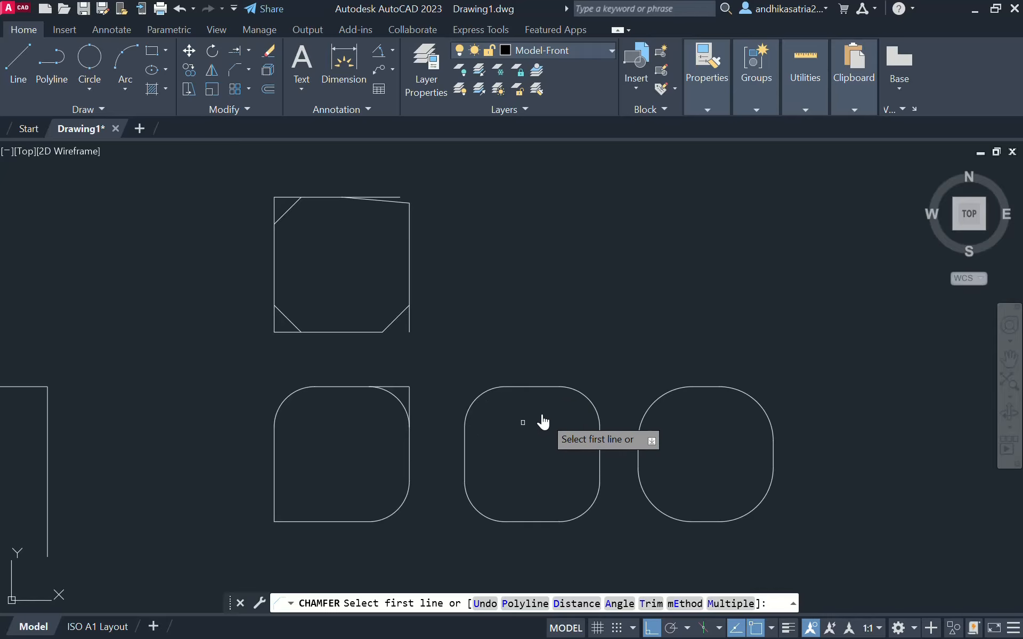
key("Escape")
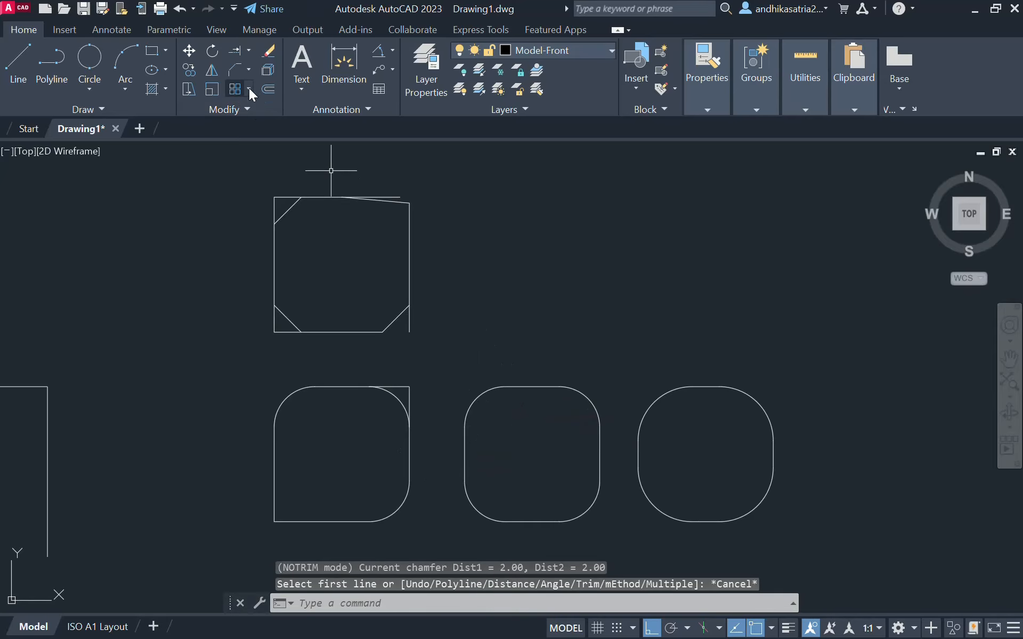
left_click(248, 70)
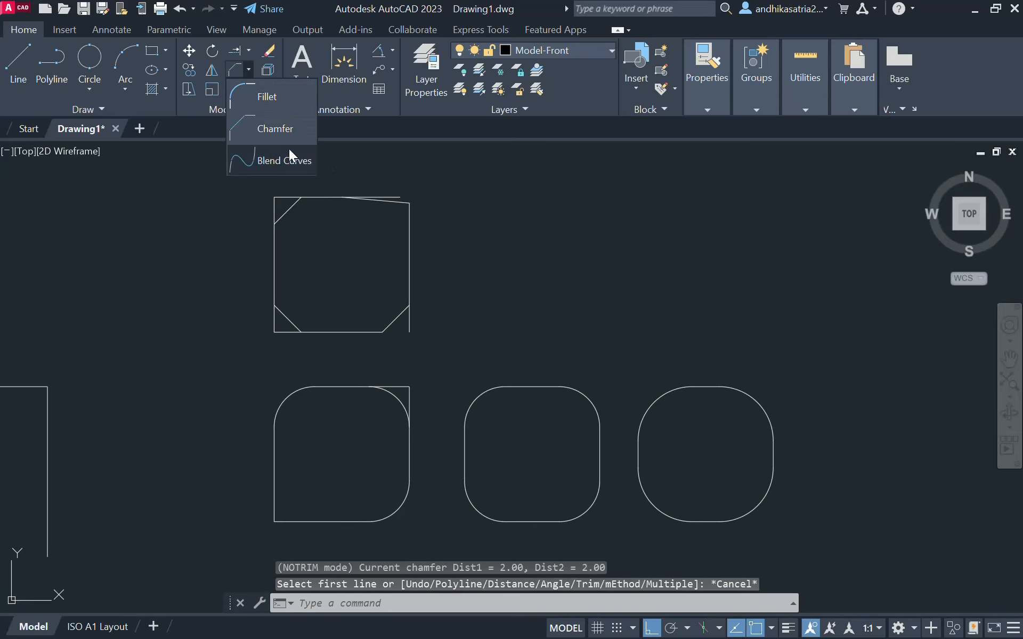
left_click(250, 68)
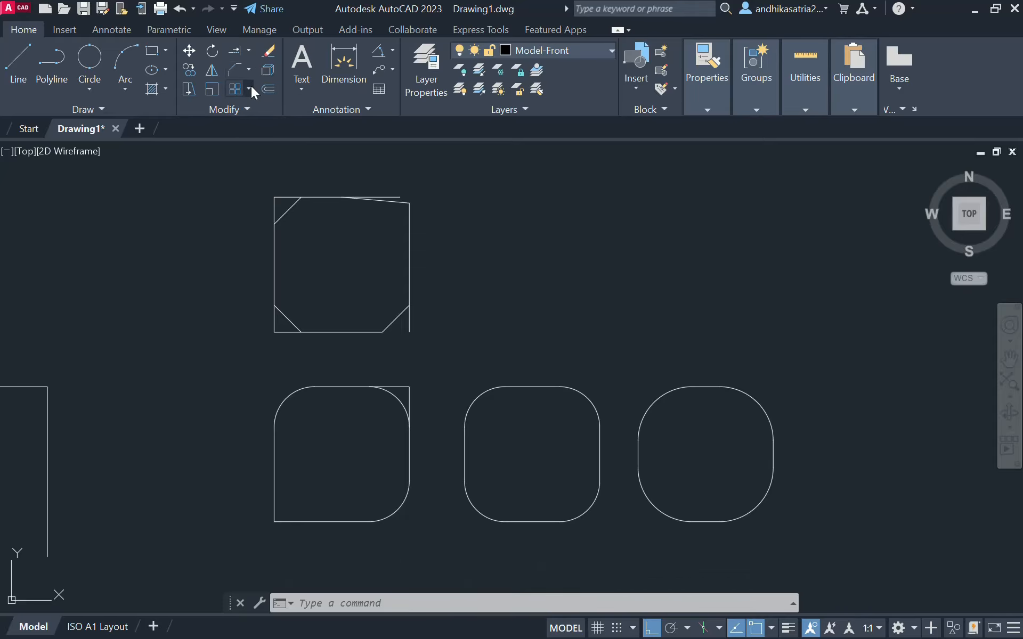
left_click(250, 89)
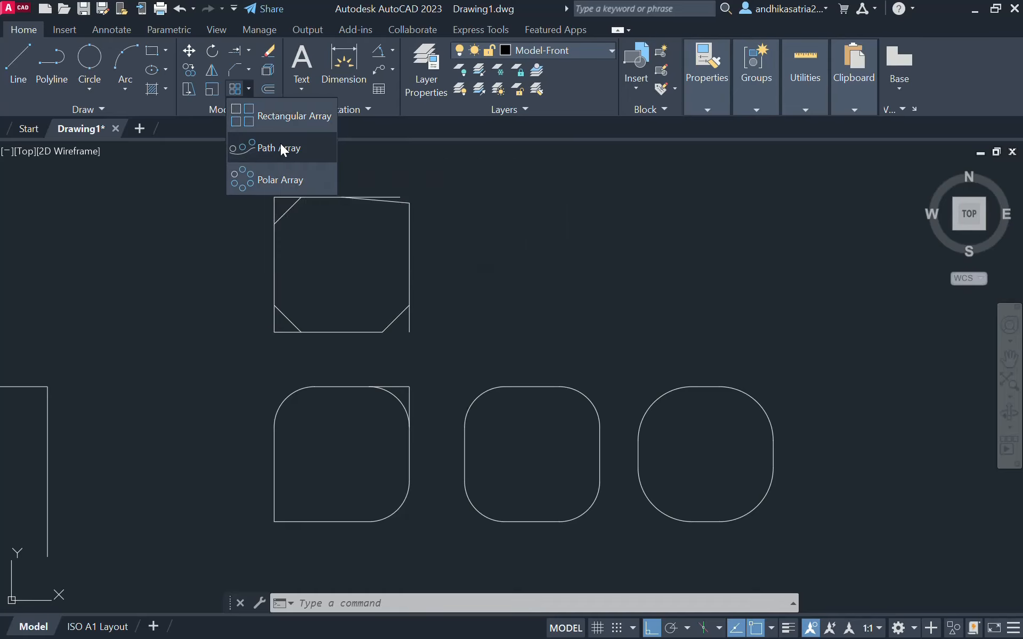
left_click(249, 88)
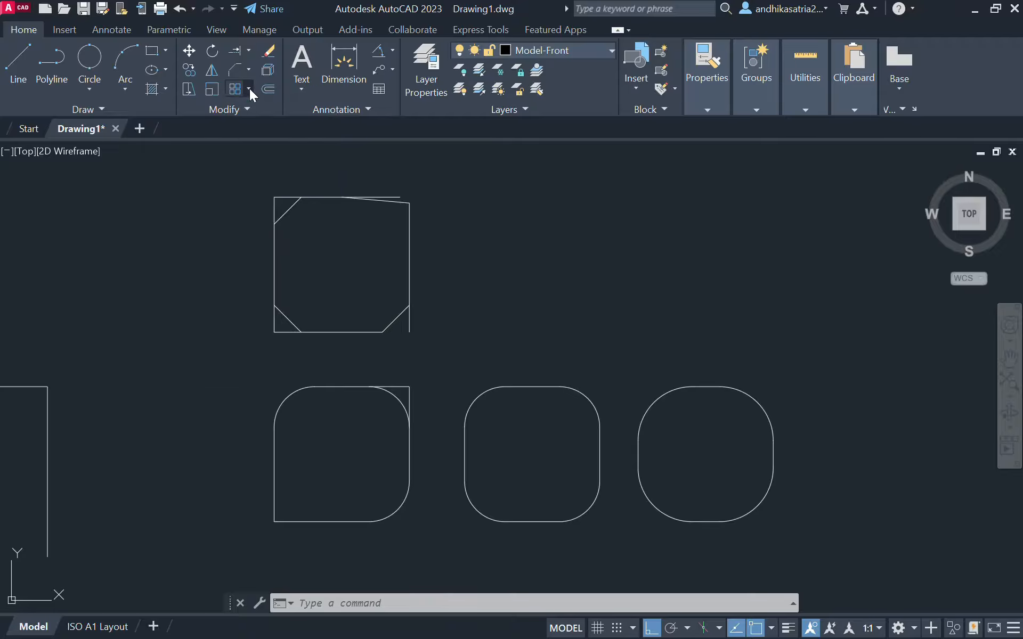
middle_click_drag(516, 203, 230, 214)
scroll(295, 218, "down", 2)
mouse_move(374, 230)
middle_mouse_down()
mouse_move(361, 235)
mouse_move(484, 282)
middle_mouse_up()
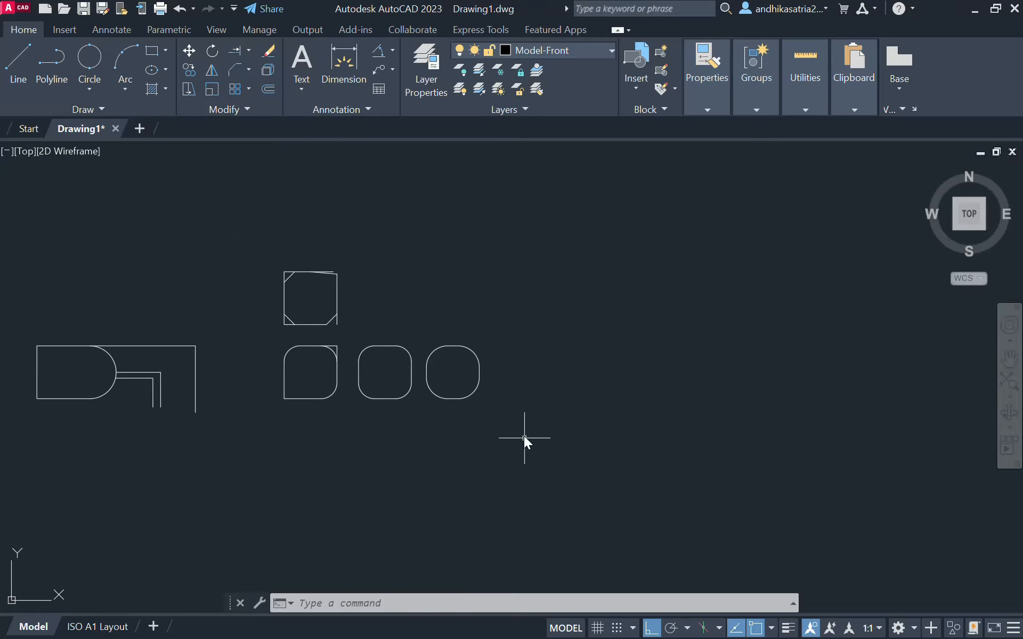
- Create a rectangular array from the rightmost rounded square in the lower row of shapes
scroll(483, 408, "up", 6)
middle_click_drag(485, 276, 482, 333)
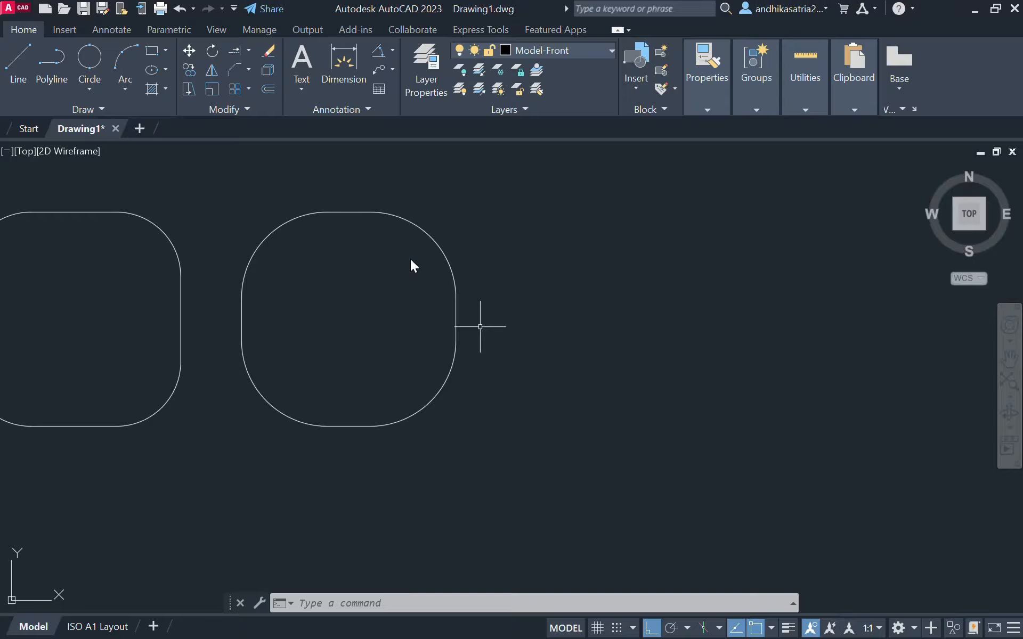
left_click(248, 88)
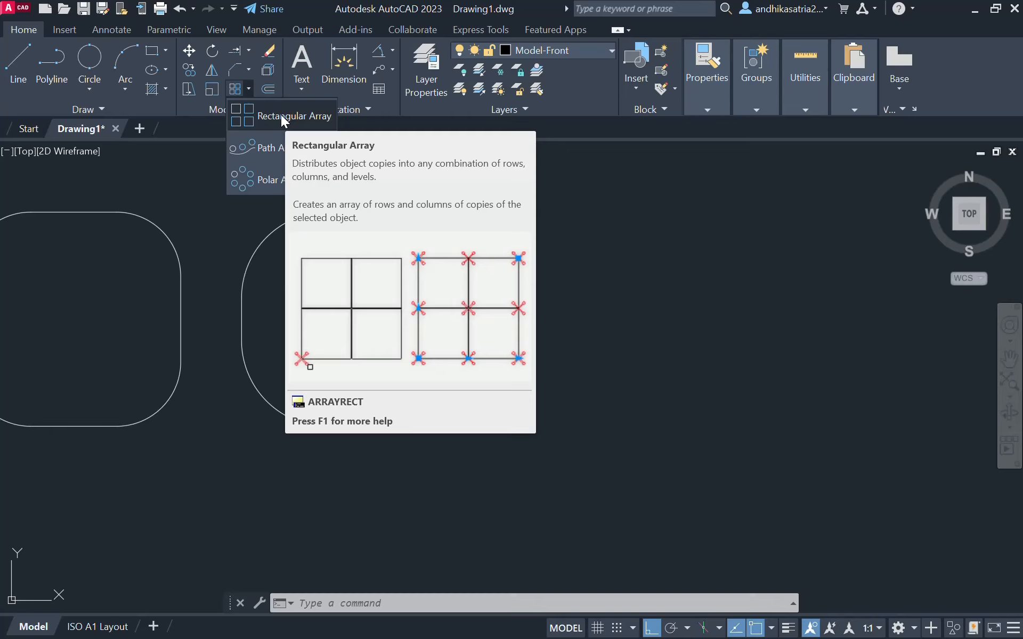
left_click(280, 114)
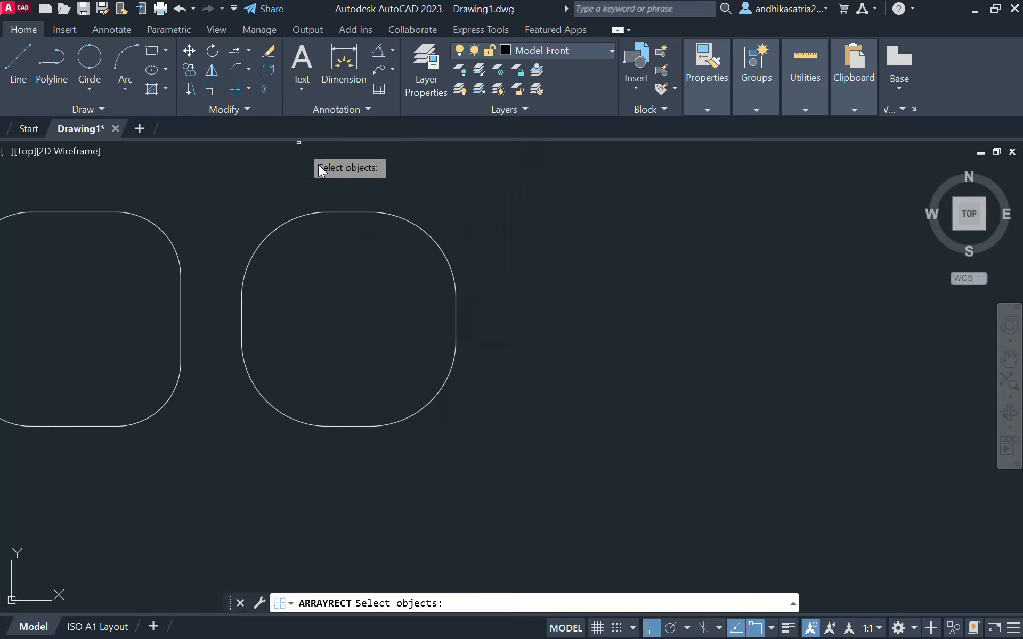
left_click(398, 216)
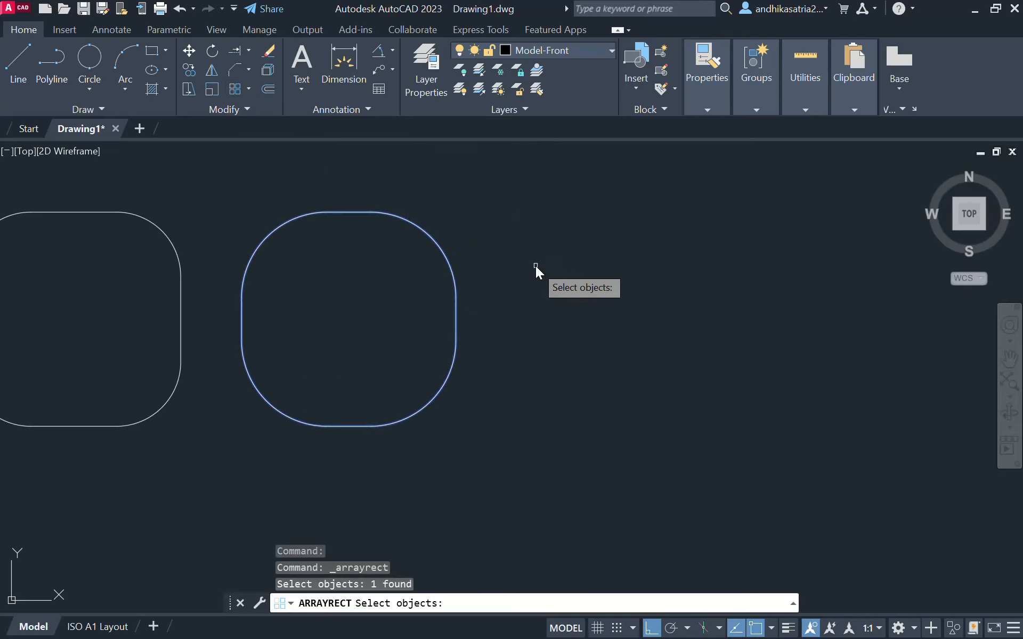
key("Return")
scroll(551, 325, "down", 4)
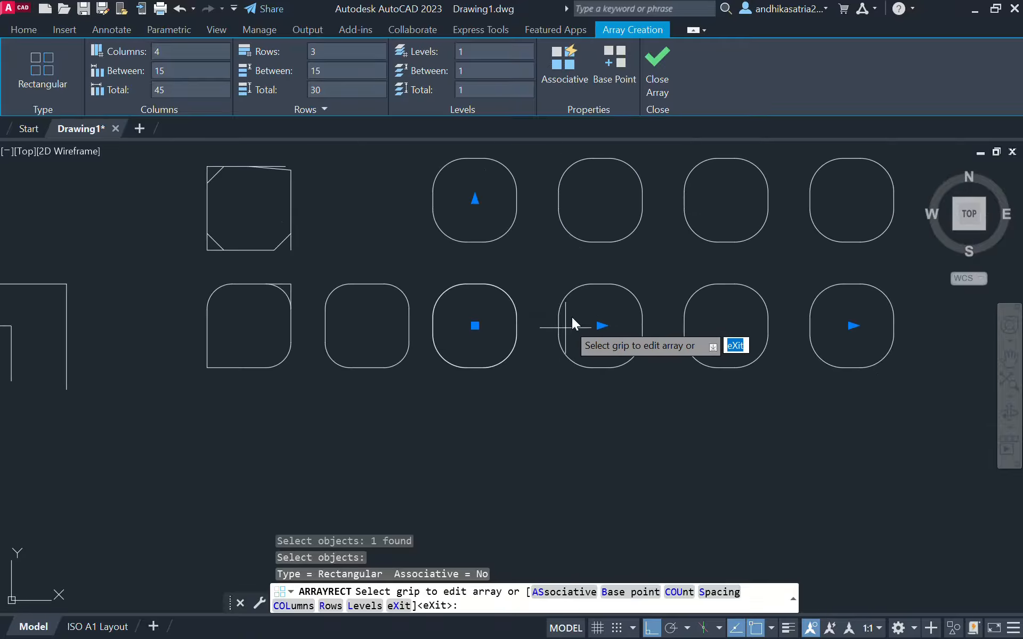
middle_click_drag(565, 334, 436, 433)
scroll(435, 435, "down", 2)
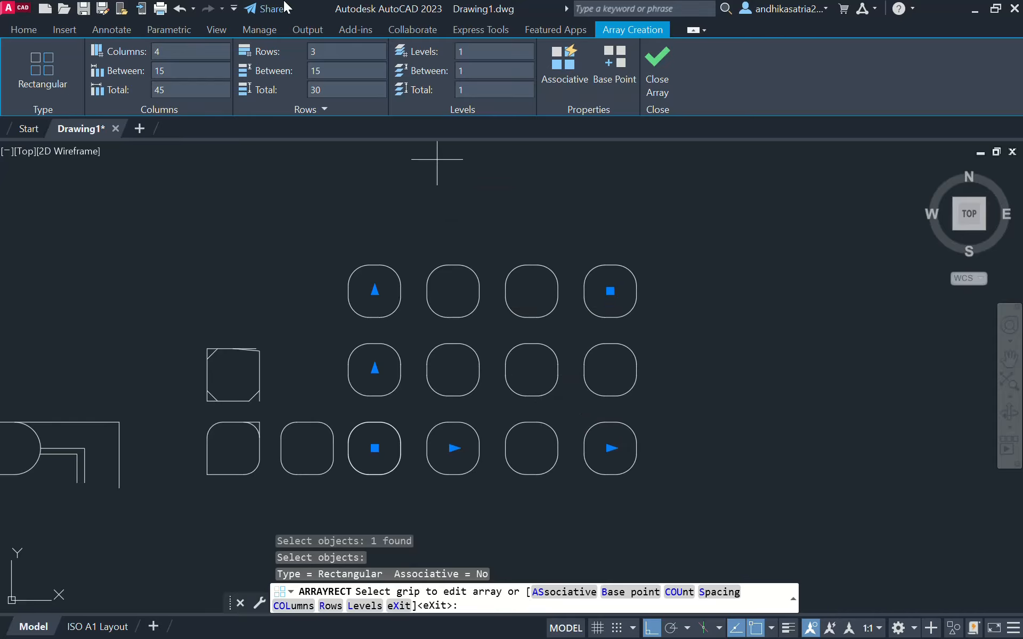
- Set the rectangular array to 2 columns and 2 rows
left_click(201, 48)
key("Return")
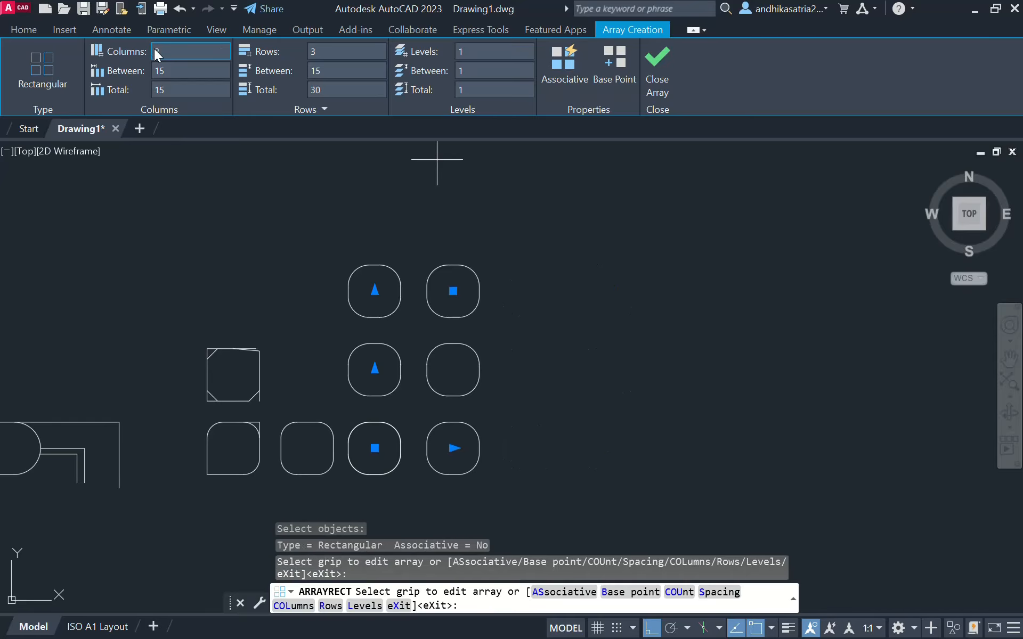
left_click(313, 50)
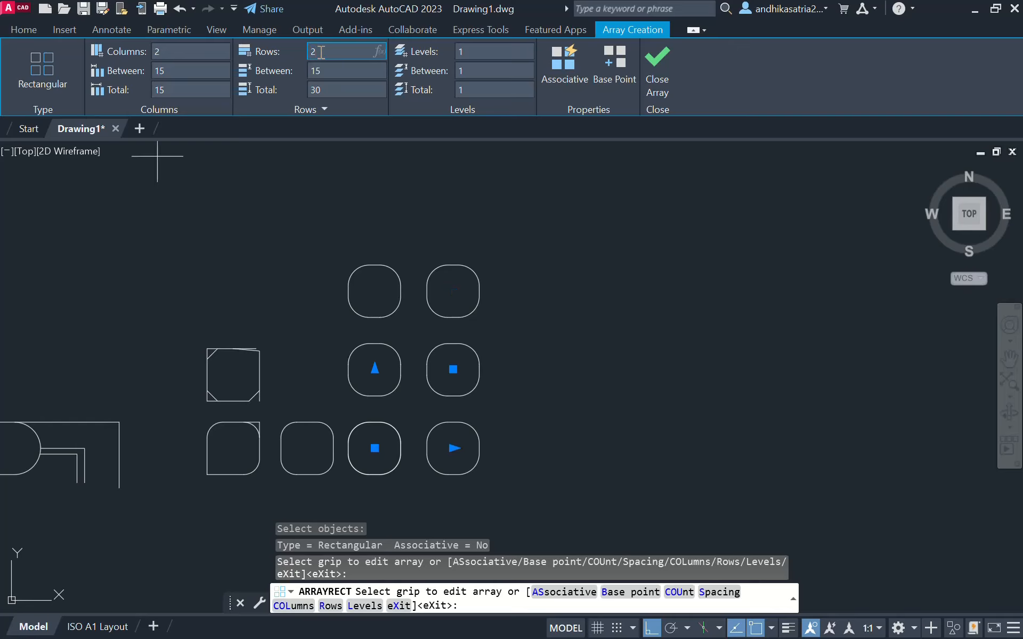
key("Return")
- Set the distance between the array's columns to 10
scroll(402, 396, "up", 2)
mouse_move(402, 395)
middle_mouse_down()
mouse_move(426, 349)
mouse_move(423, 327)
middle_mouse_up()
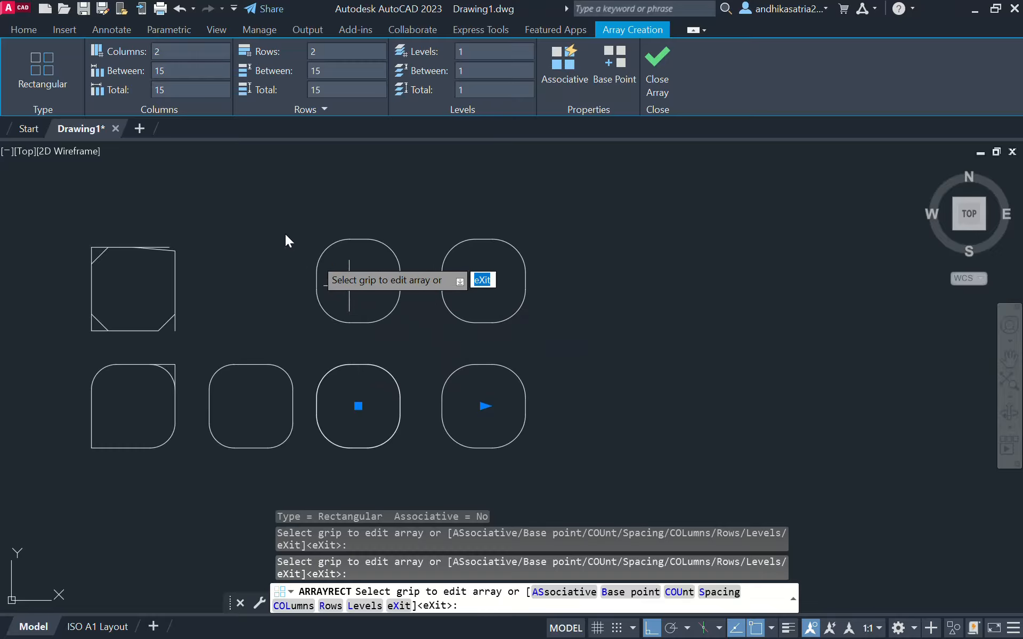
left_click(182, 71)
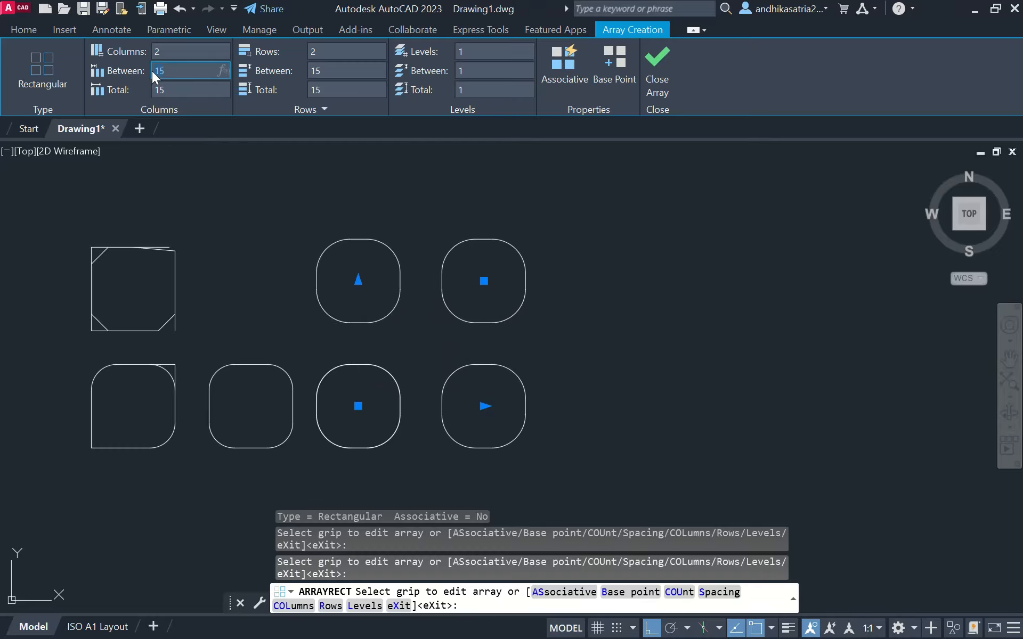
double_click(175, 71)
type("1")
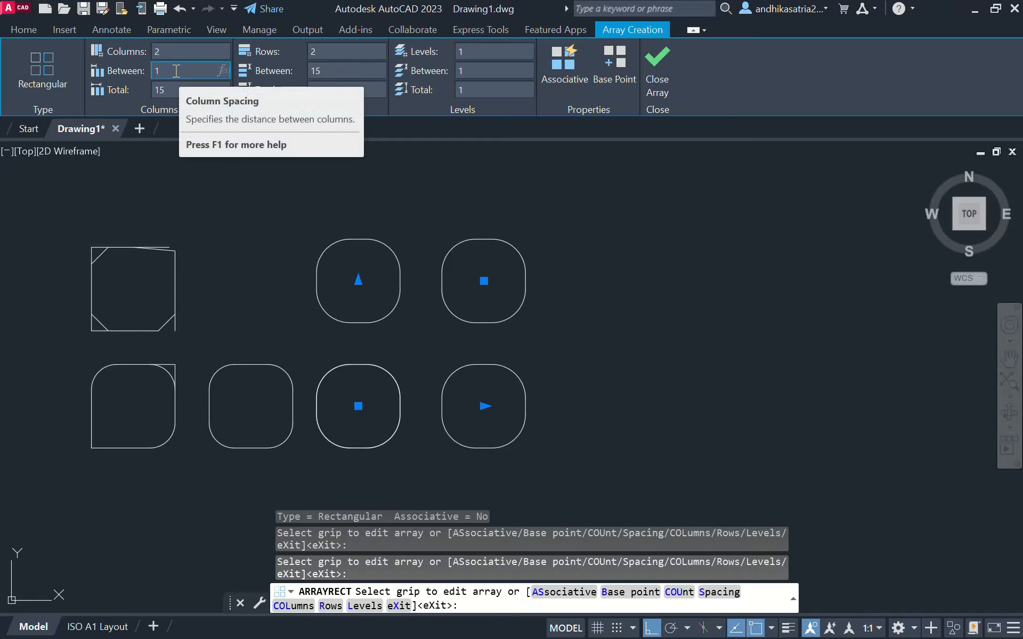
type("0")
key("Return")
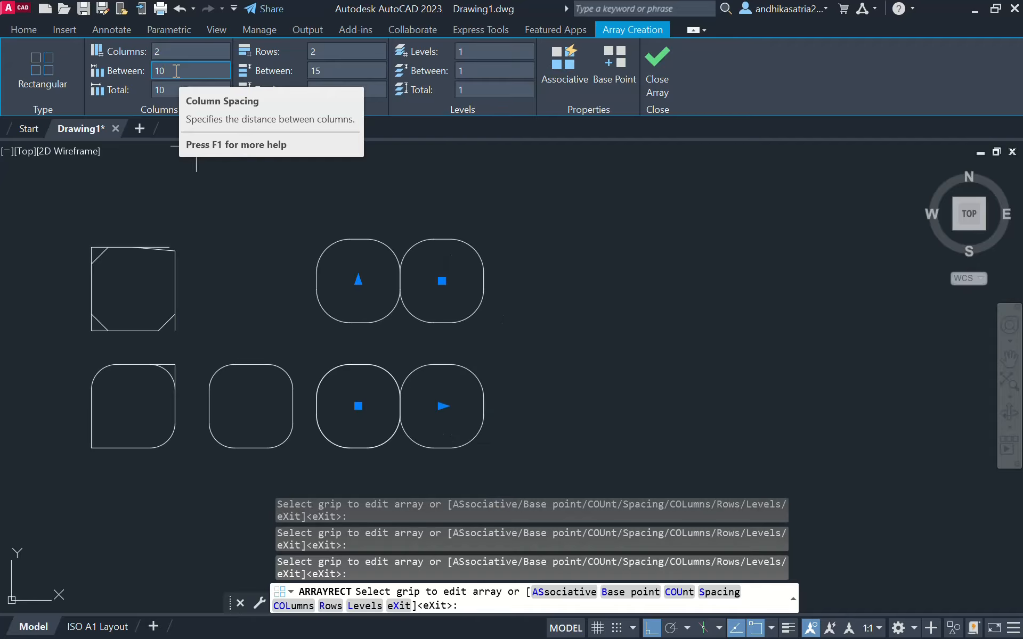
- Set the distance between the array's rows to 12 and finish the rectangular array
scroll(399, 282, "up", 4)
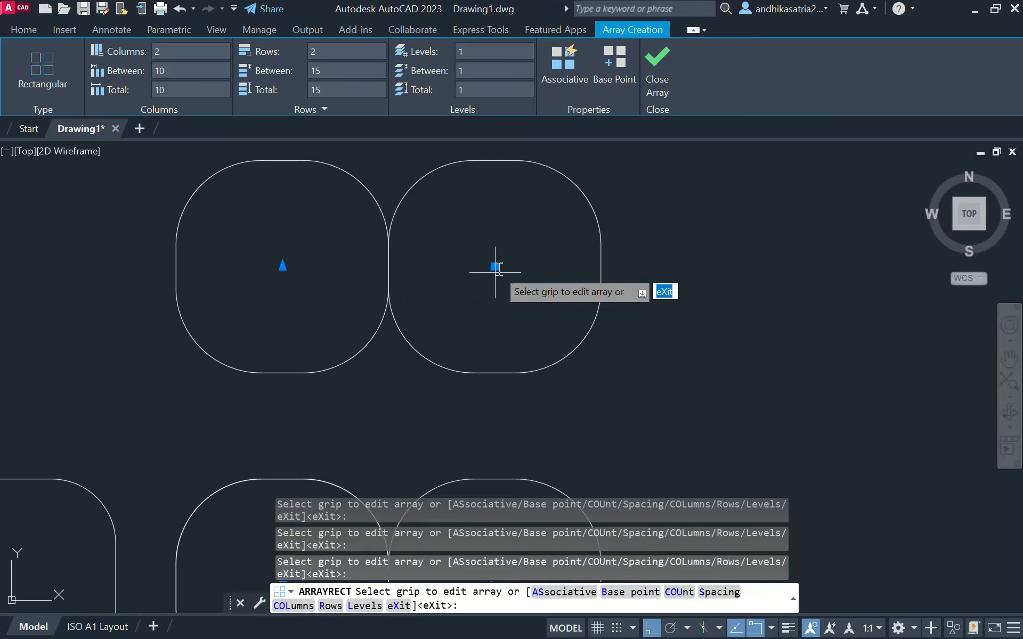
scroll(574, 228, "down", 2)
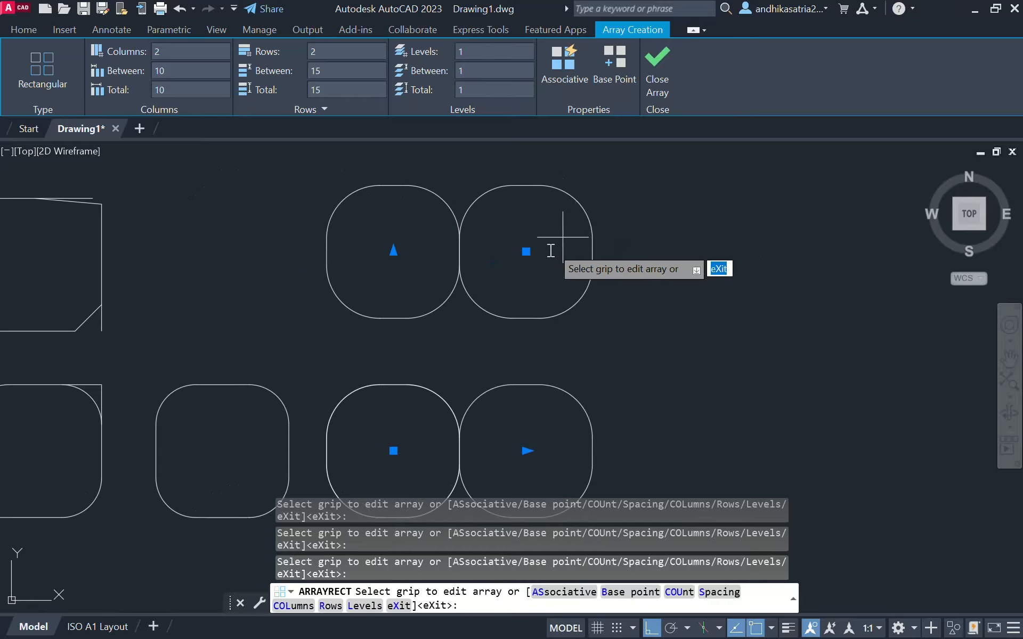
scroll(563, 237, "down", 2)
left_click(307, 70)
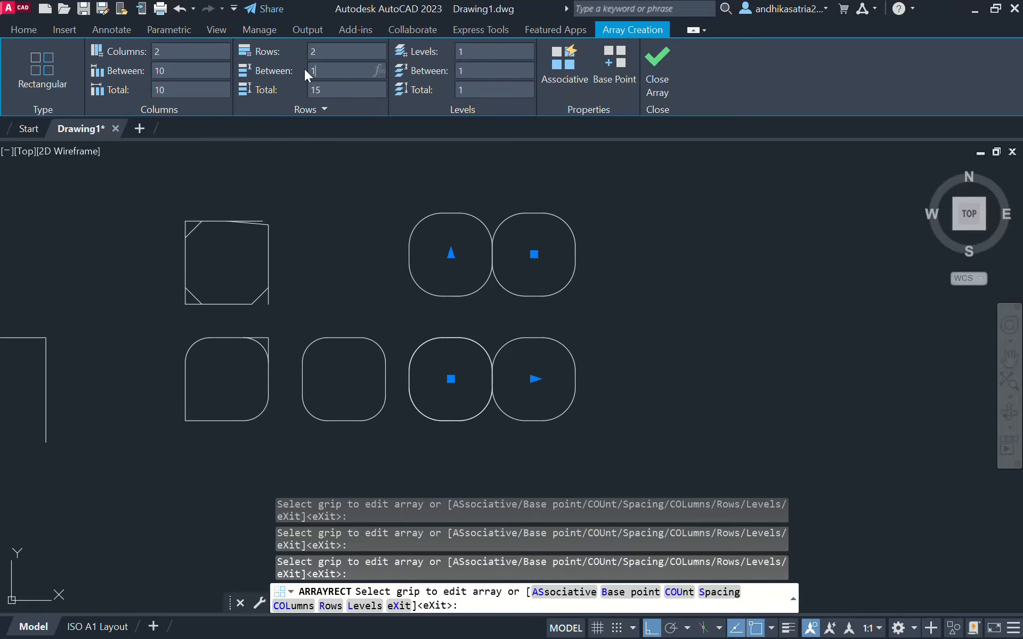
key("Return")
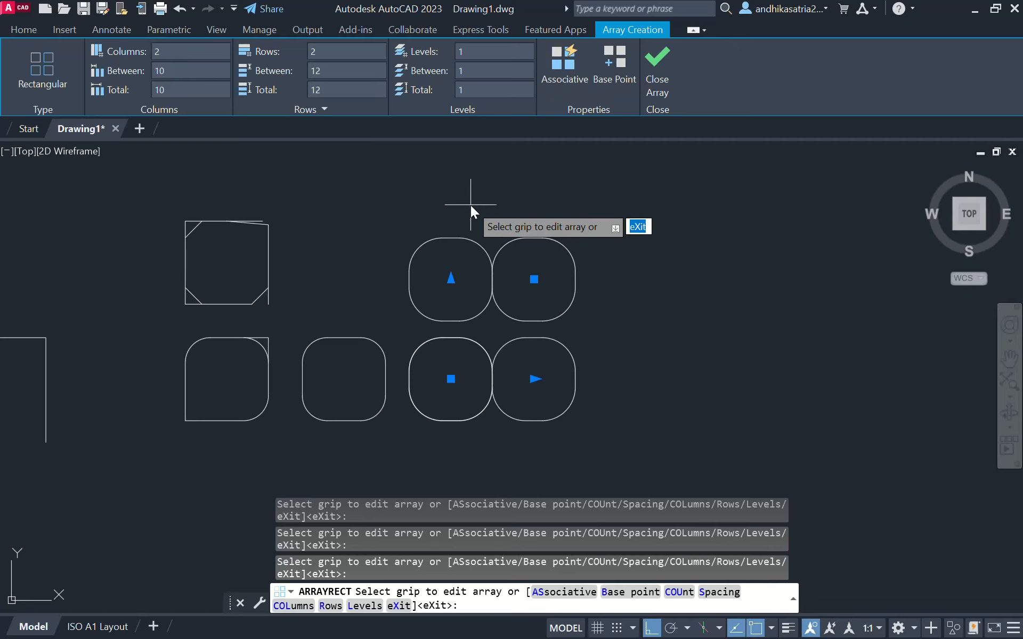
left_click(567, 68)
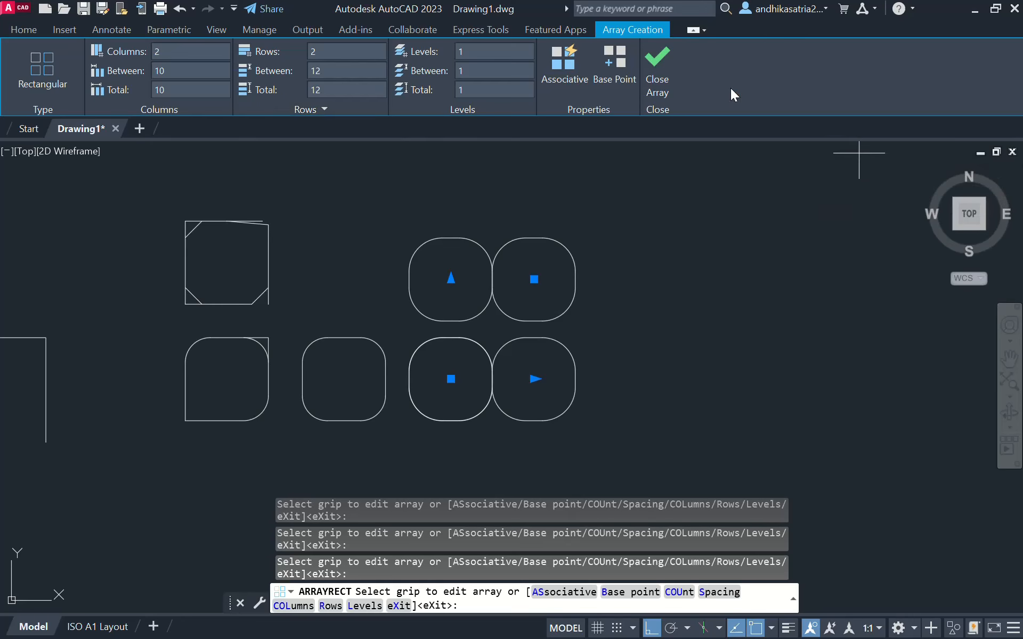
left_click(666, 75)
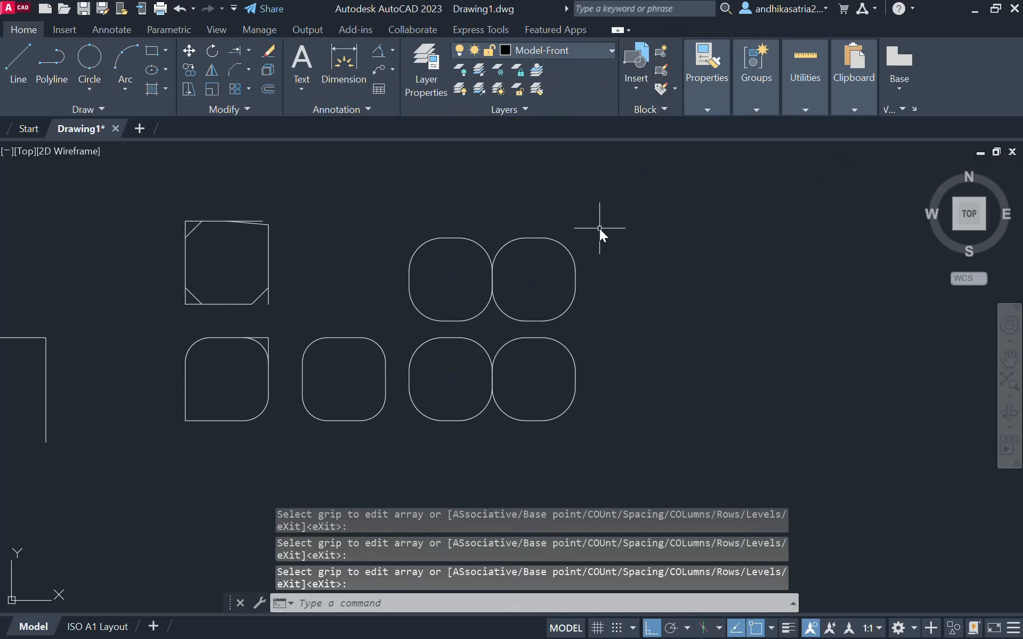
- Draw an ellipse from its center above the arrayed squares, with a horizontal semi-axis of 10 and a vertical semi-axis of 15
middle_click_drag(600, 229, 586, 287)
left_click(248, 89)
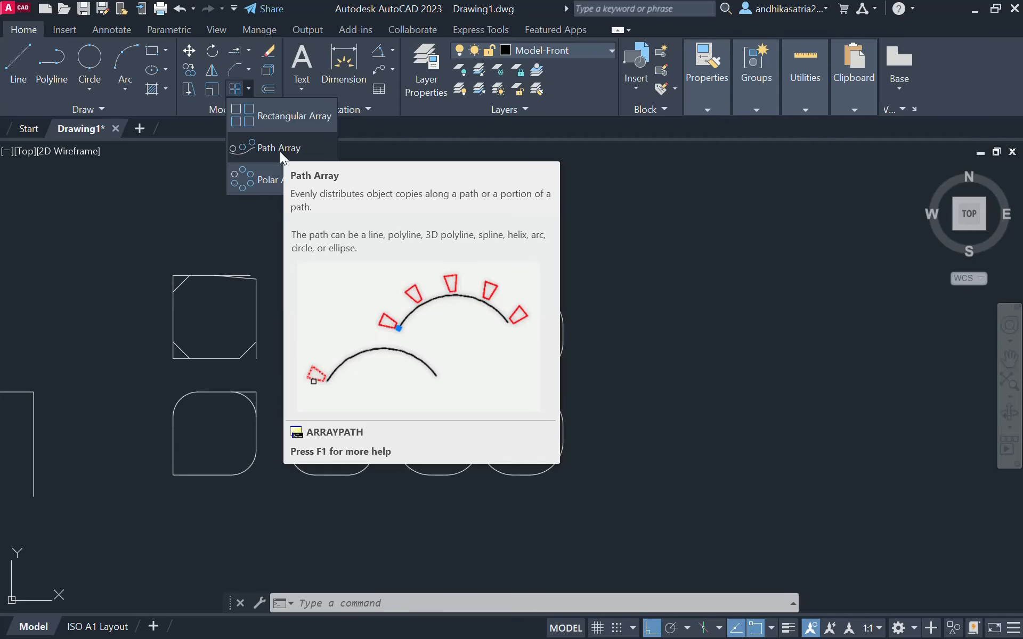
left_click(166, 70)
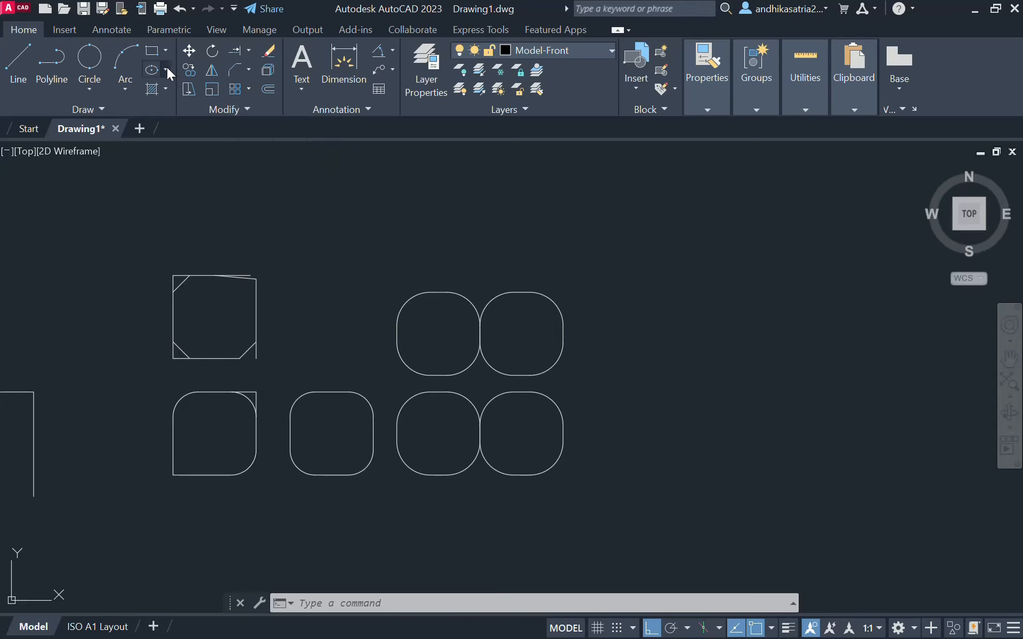
left_click(188, 97)
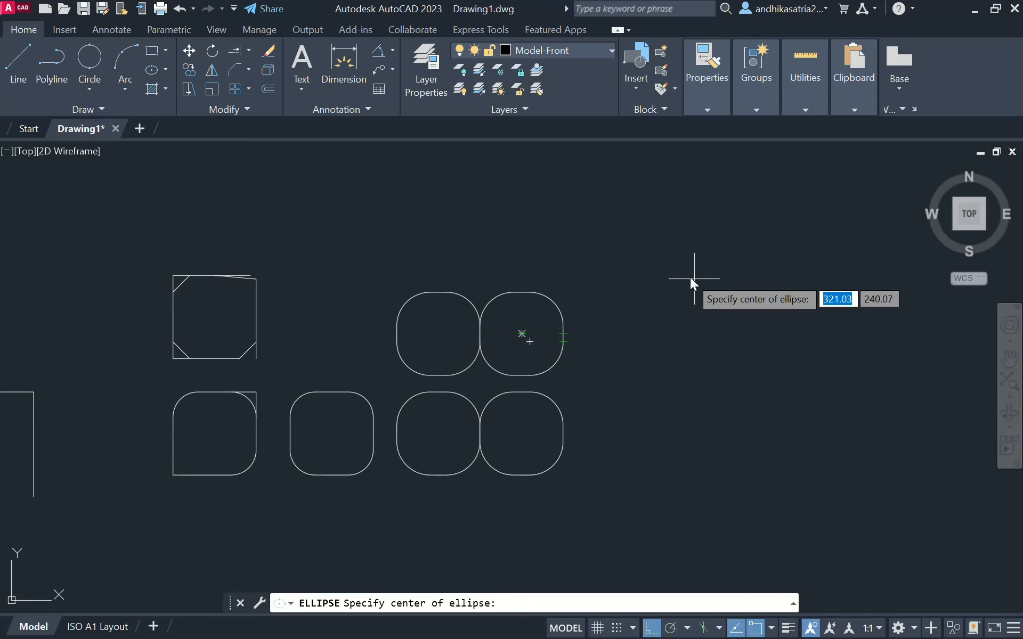
middle_click_drag(689, 257, 742, 359)
left_click(495, 235)
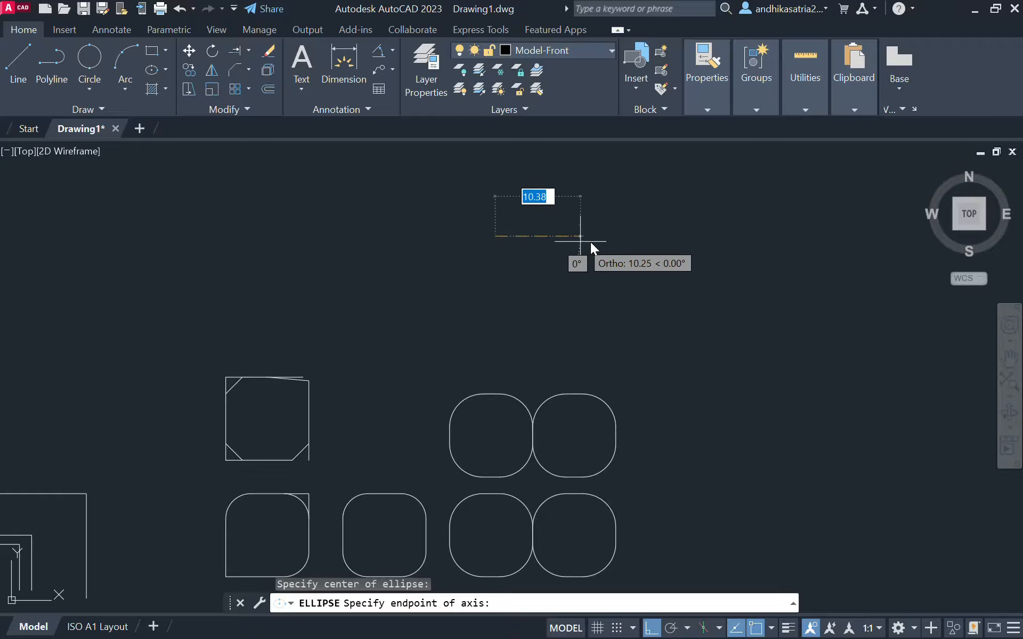
type("10")
key("Return")
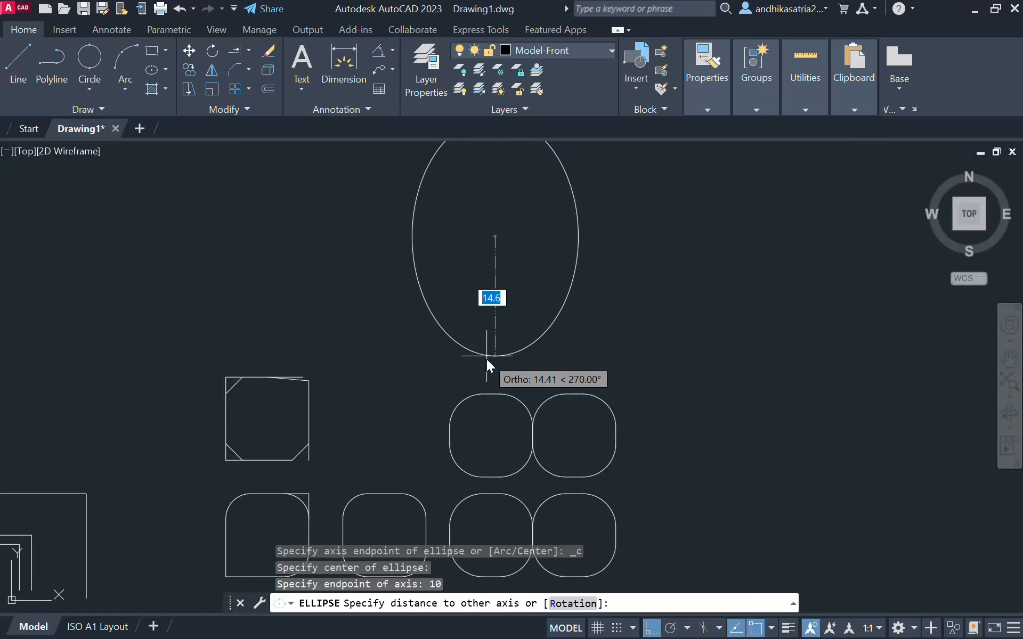
type("15")
key("Return")
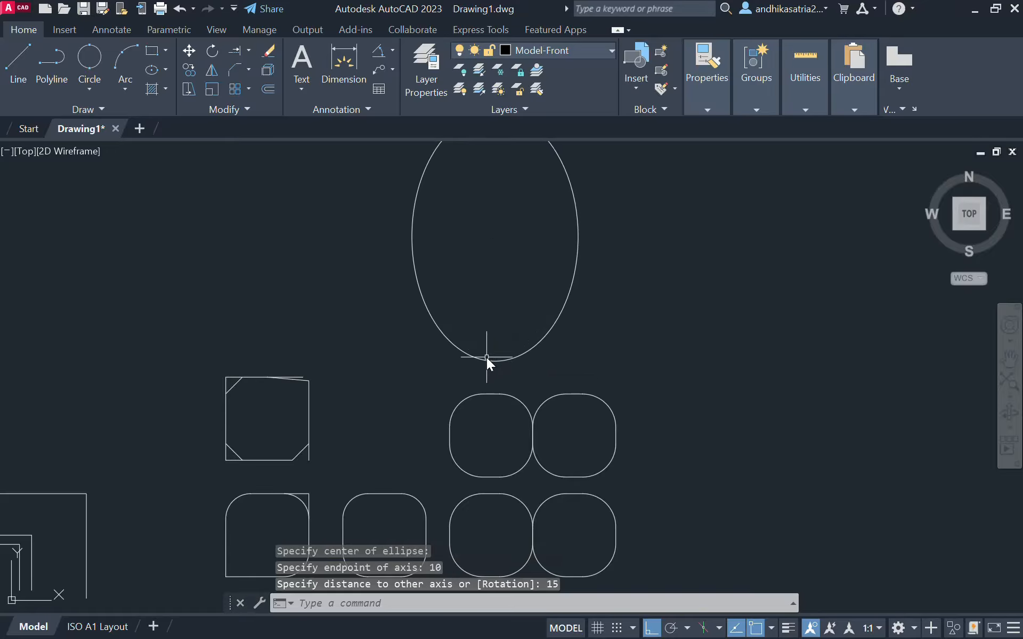
- Move the single fully rounded square from its center to the ellipse's top quadrant point
left_click(392, 493)
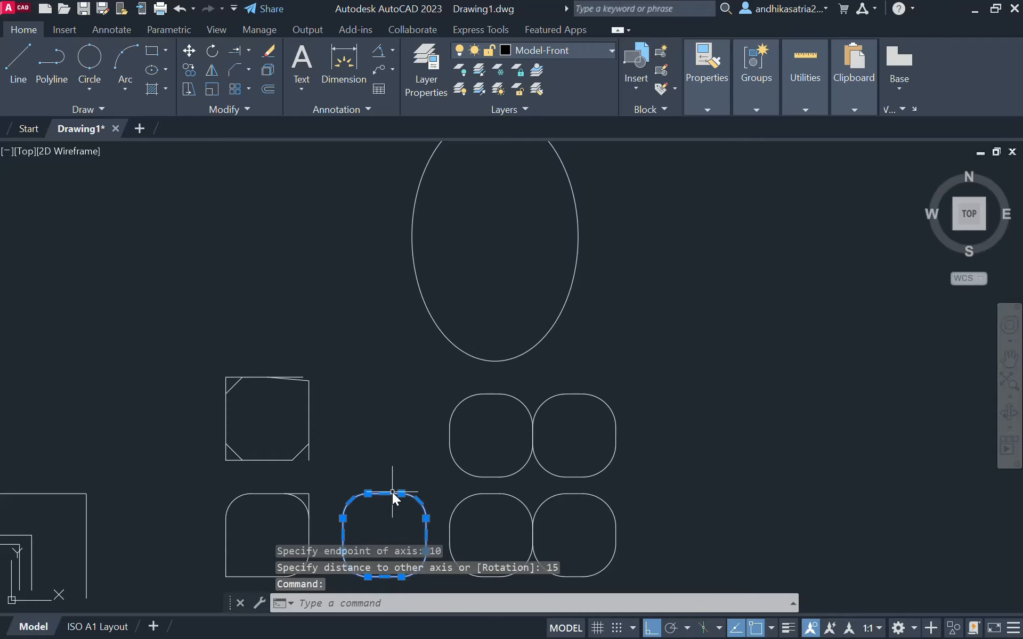
type("m")
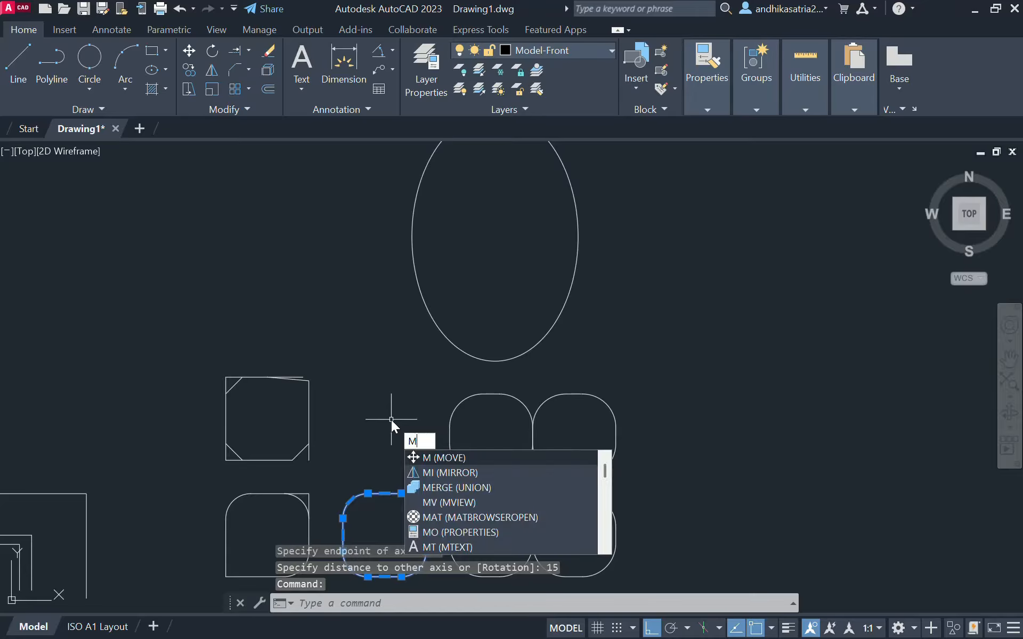
key("Return")
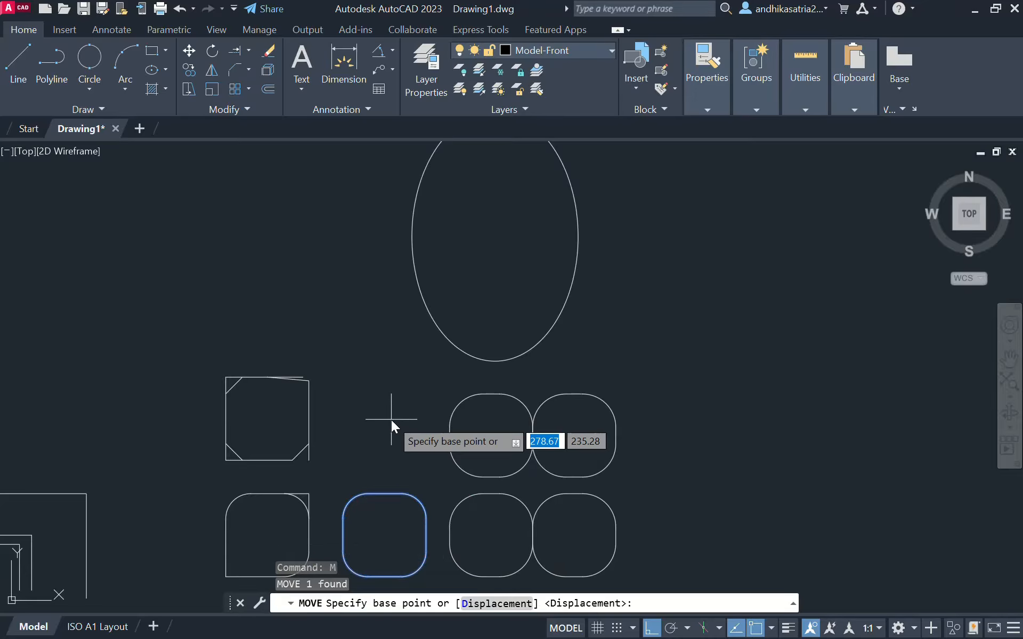
left_click(384, 534)
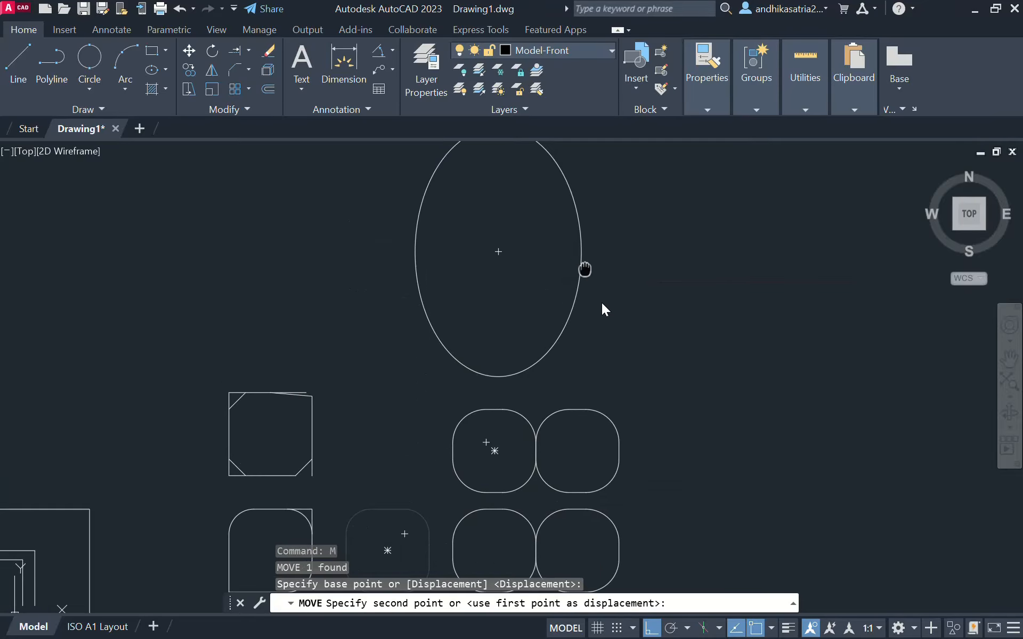
middle_click_drag(630, 253, 664, 371)
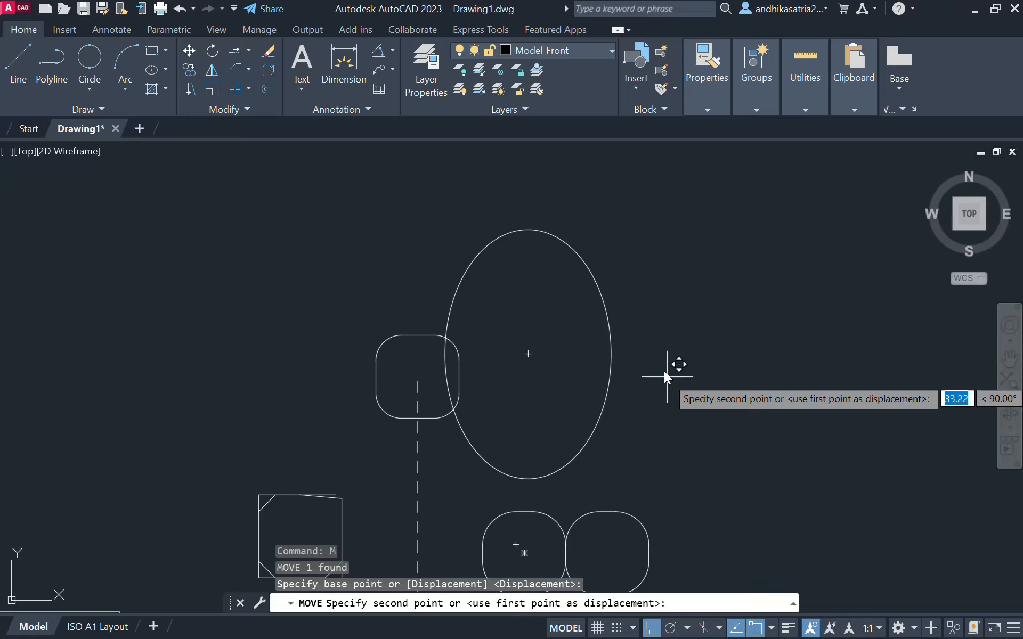
left_click(528, 230)
- Create a path array of the rounded square at the top of the ellipse, using the ellipse as the path curve
scroll(642, 255, "down", 2)
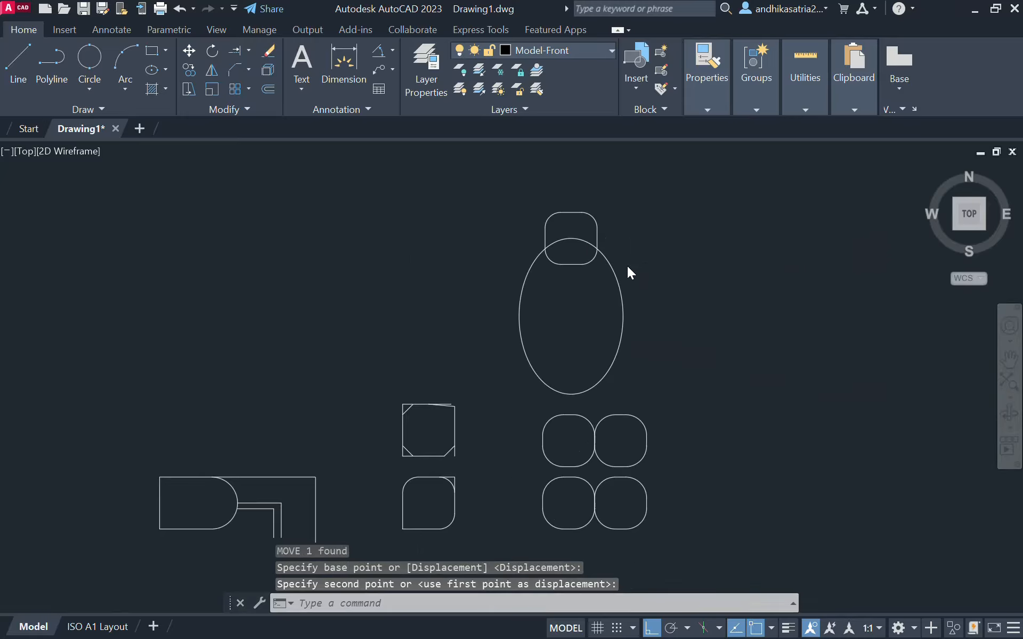
scroll(628, 266, "up", 2)
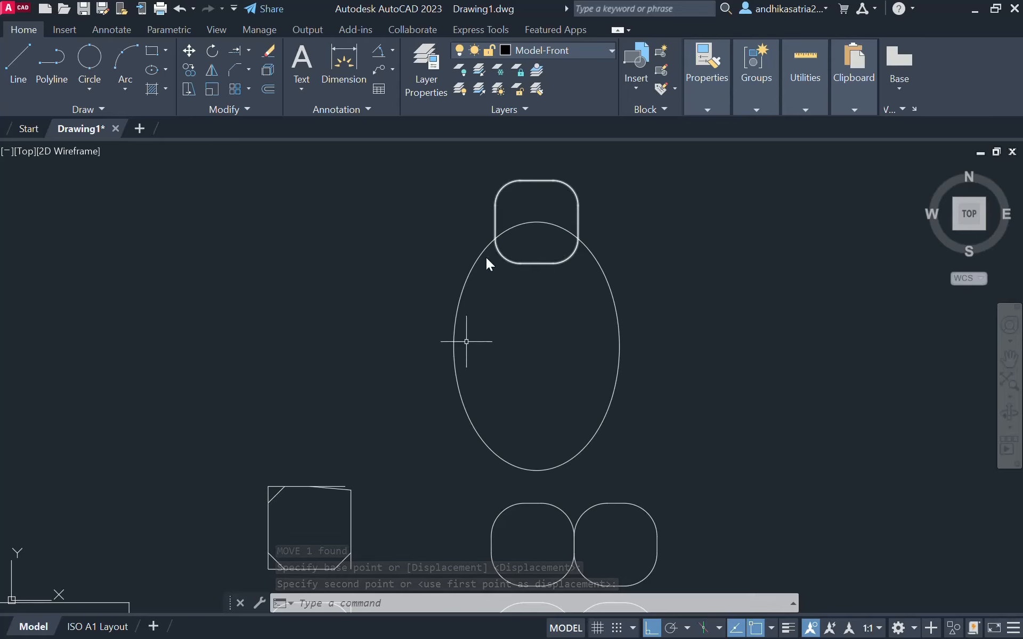
left_click(247, 91)
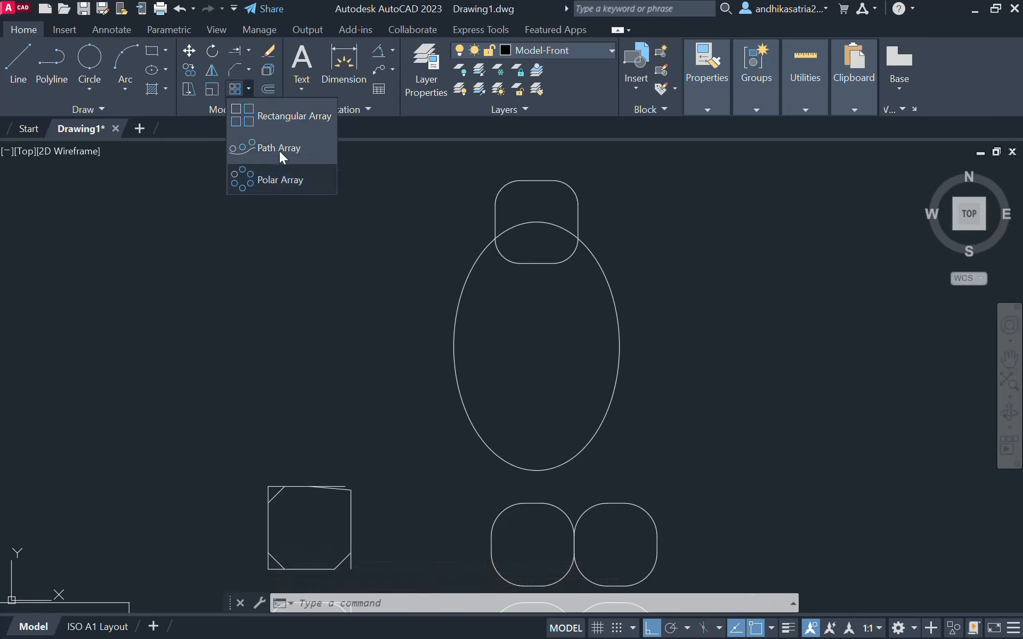
left_click(280, 148)
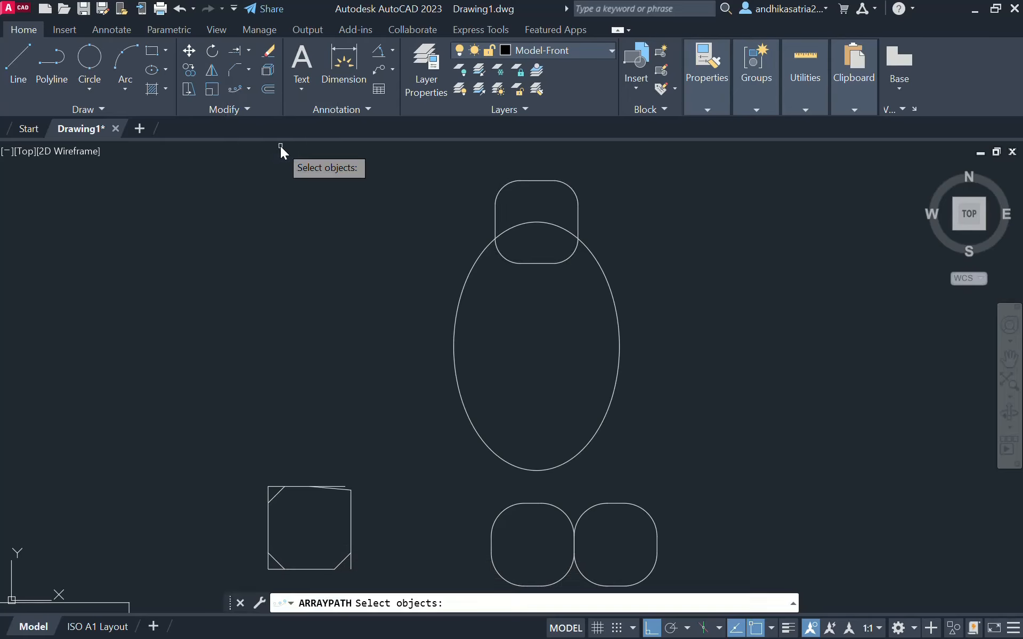
left_click(495, 215)
key("Return")
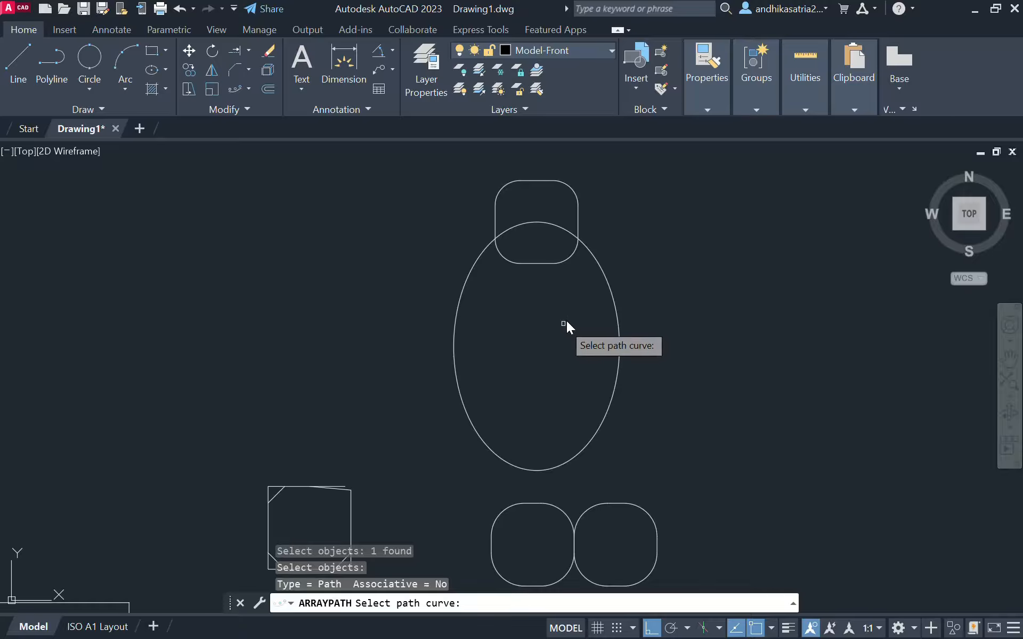
left_click(604, 275)
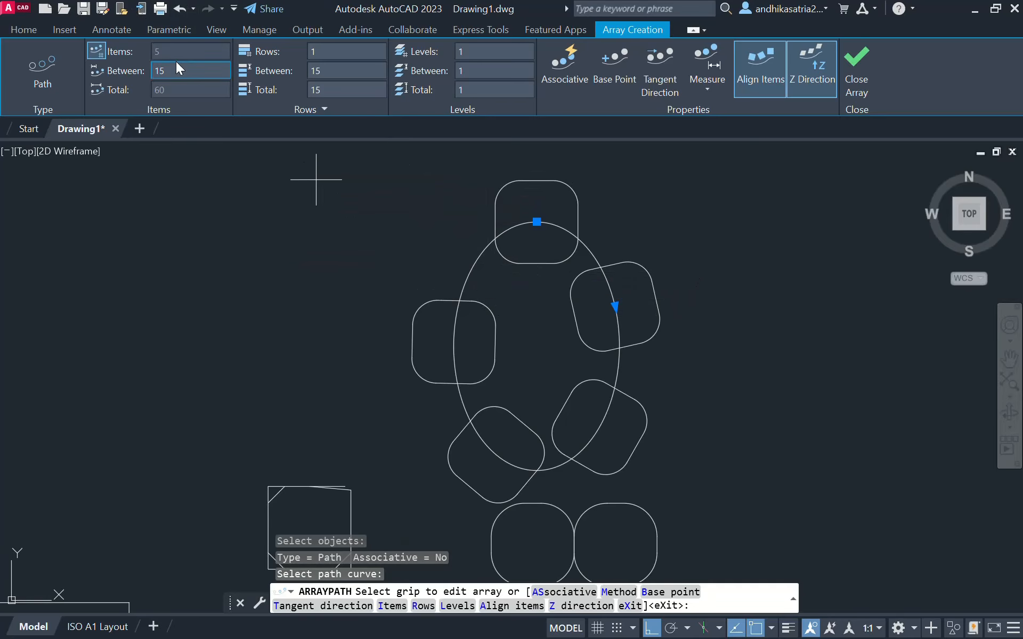
- Switch off the automatic item count and try to set the path array to 7 items
left_click(96, 52)
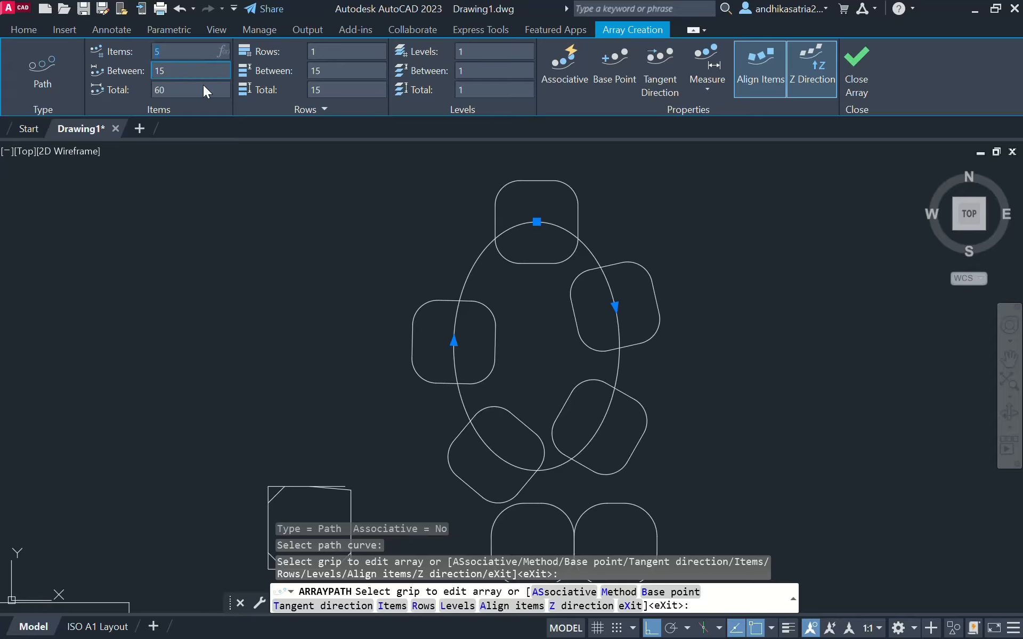
left_click(215, 95)
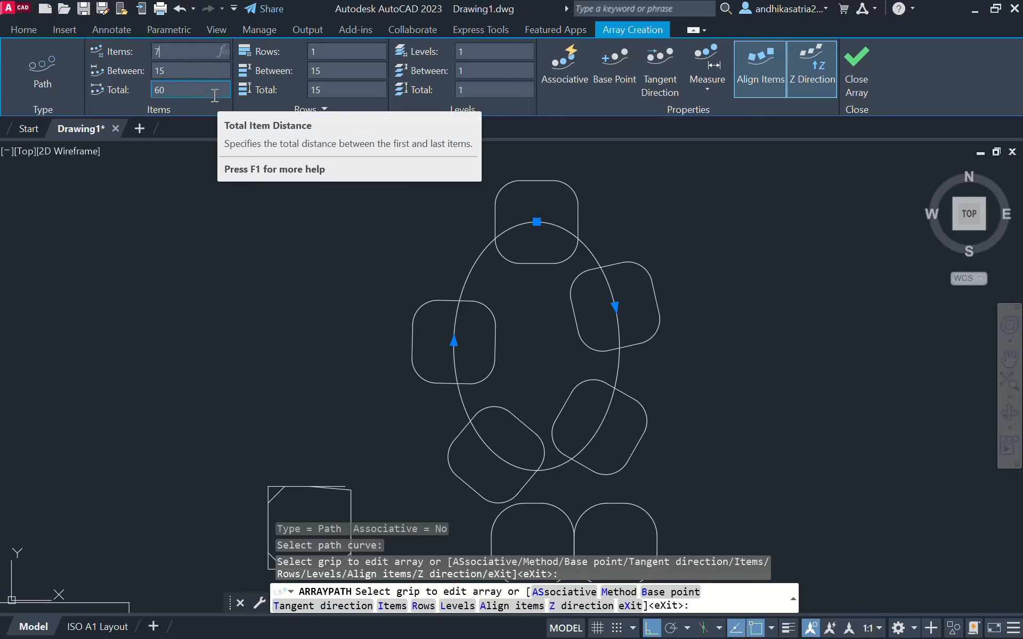
key("Return")
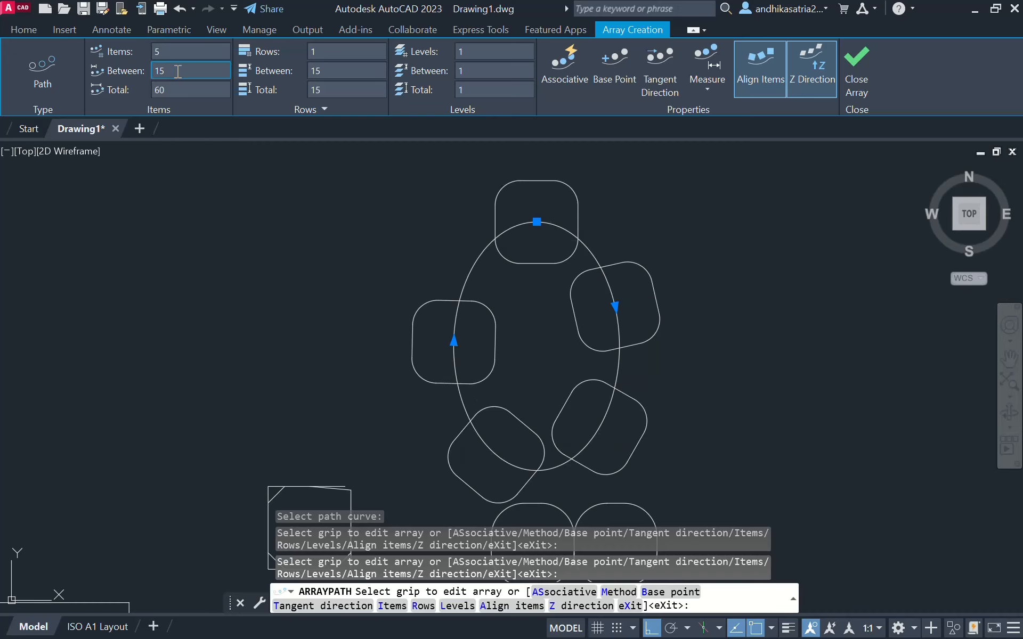
- Set the distance between the path array's items to 10 and the item count to 7
left_click(155, 73)
type("10")
key("Return")
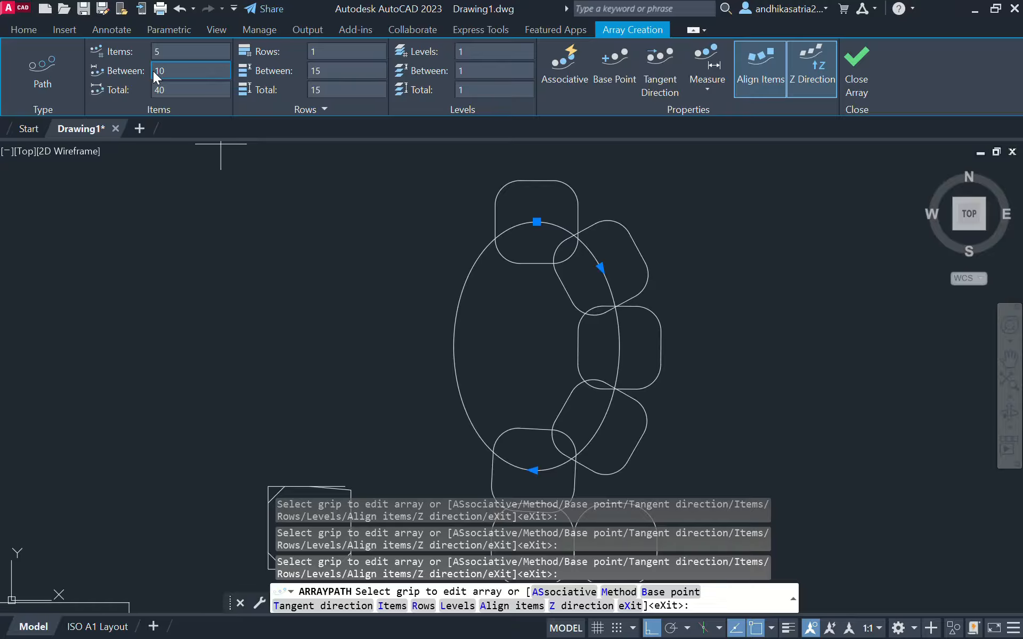
left_click(189, 50)
type("7")
key("Return")
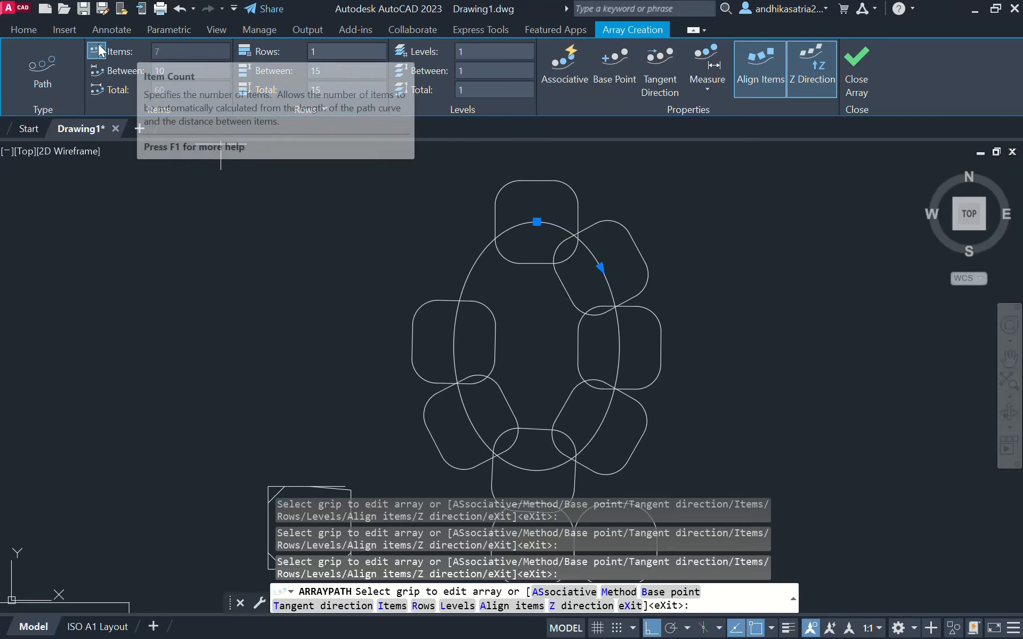
- Try to set the path array's item count to 9 and return to the automatic item count
left_click(173, 51)
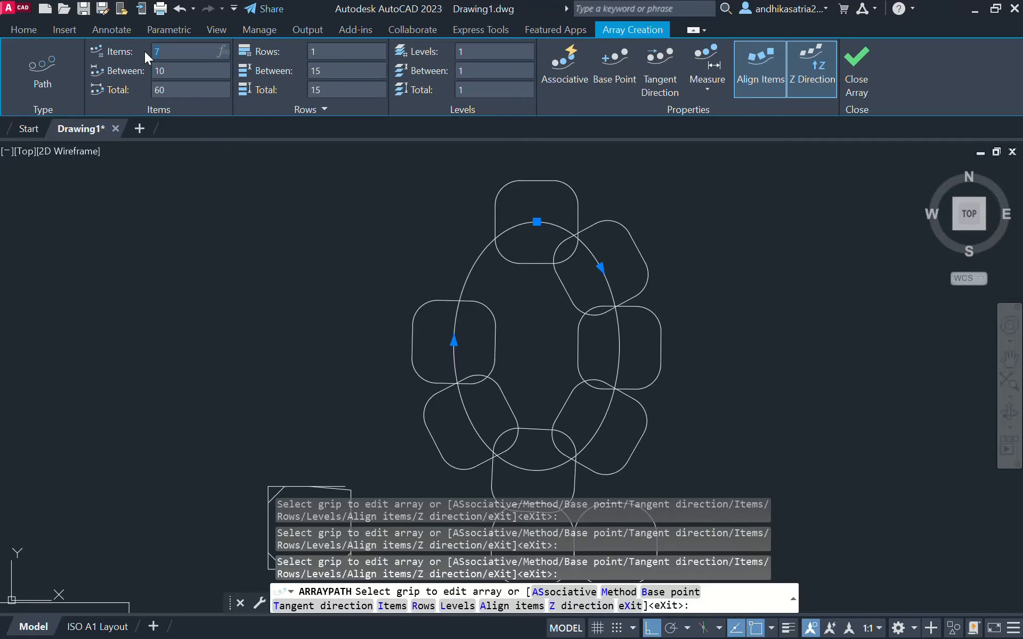
type("9")
key("Return")
left_click(94, 51)
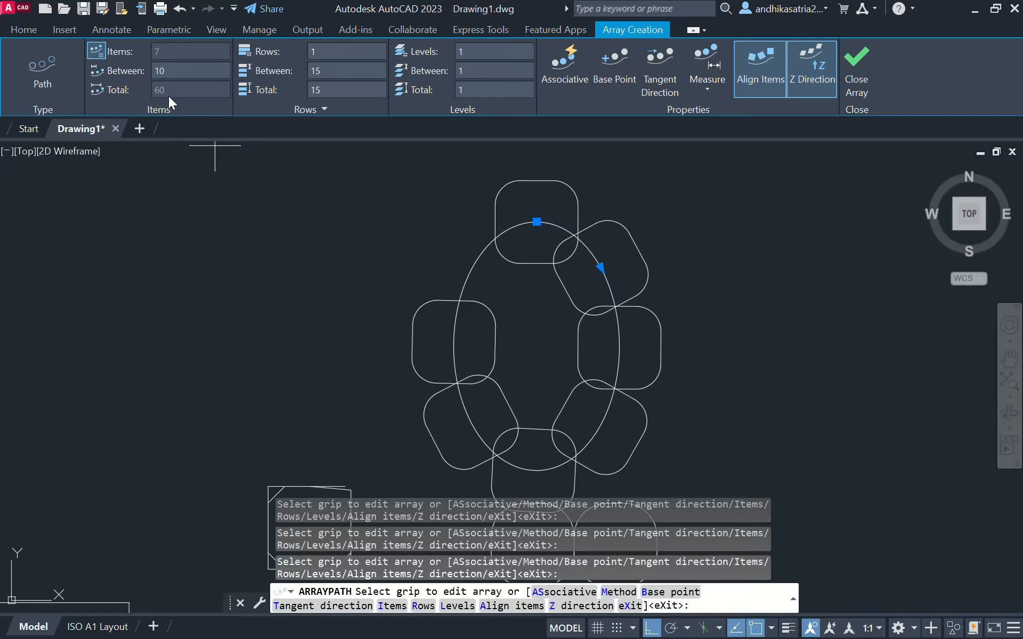
left_click(94, 52)
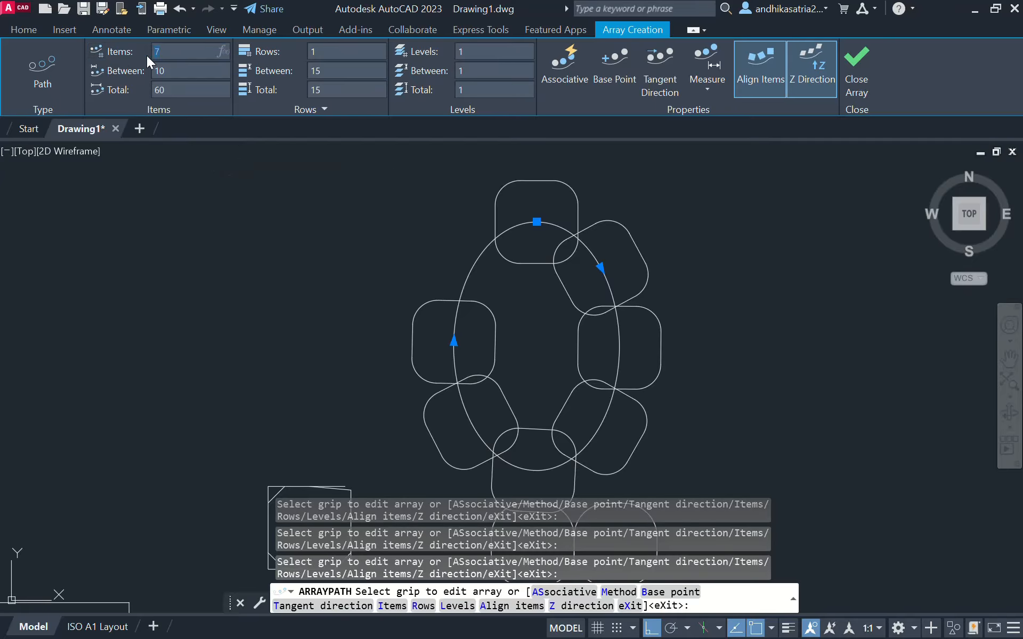
left_click(96, 52)
- Turn off Align Items so the squares keep their original orientation along the ellipse, and finish the path array
middle_click_drag(458, 261, 398, 218)
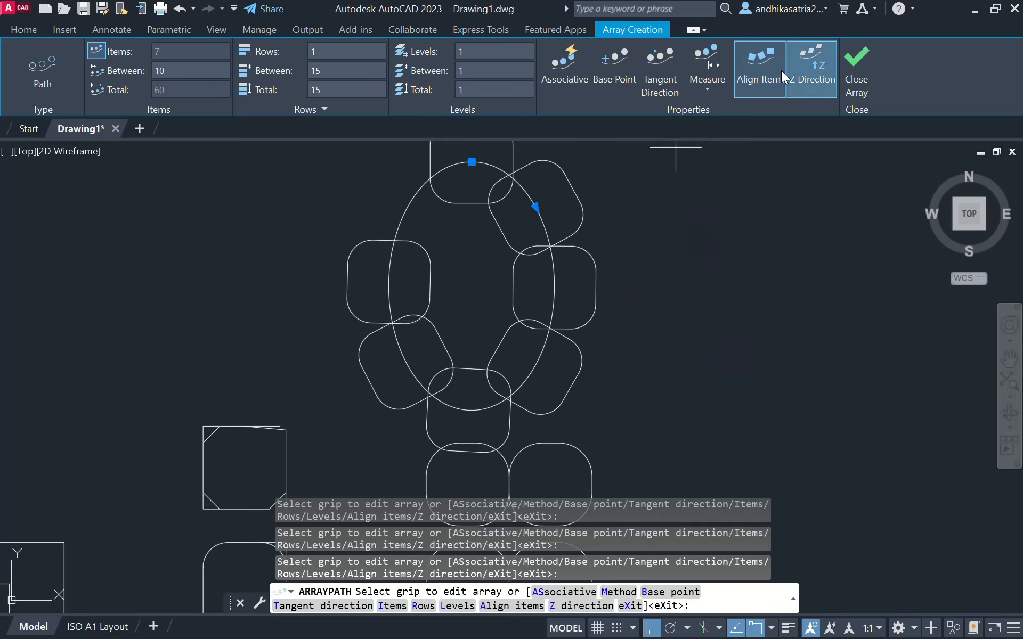
left_click(759, 73)
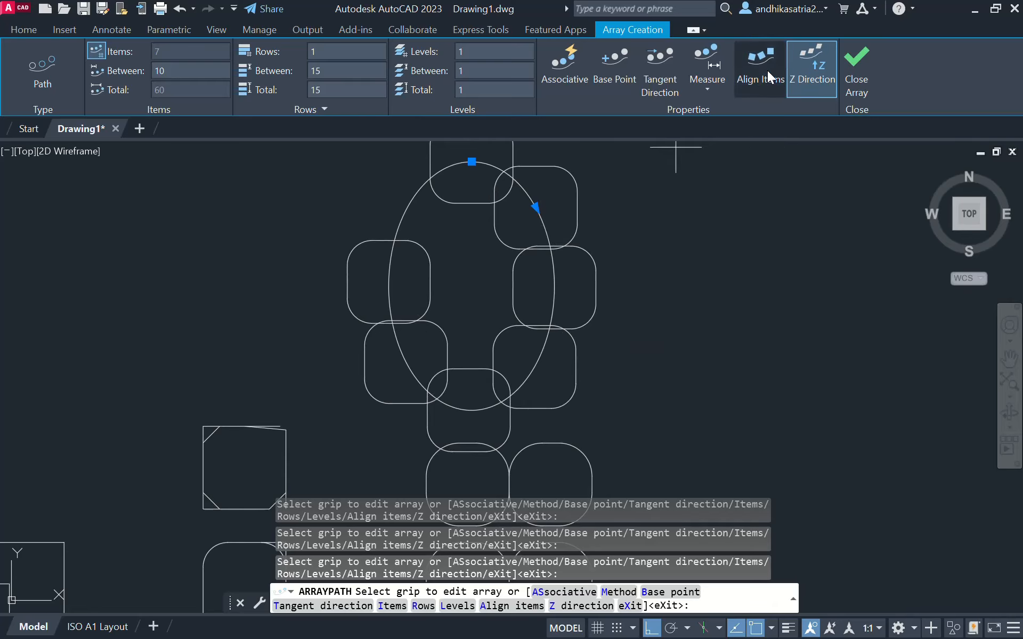
left_click(766, 75)
left_click(760, 84)
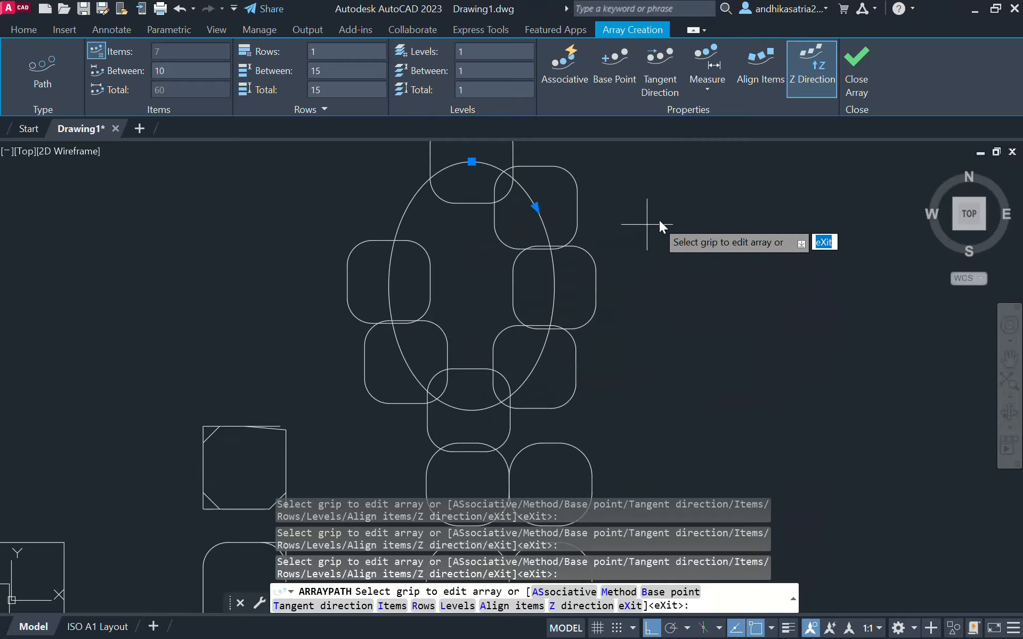
left_click(771, 79)
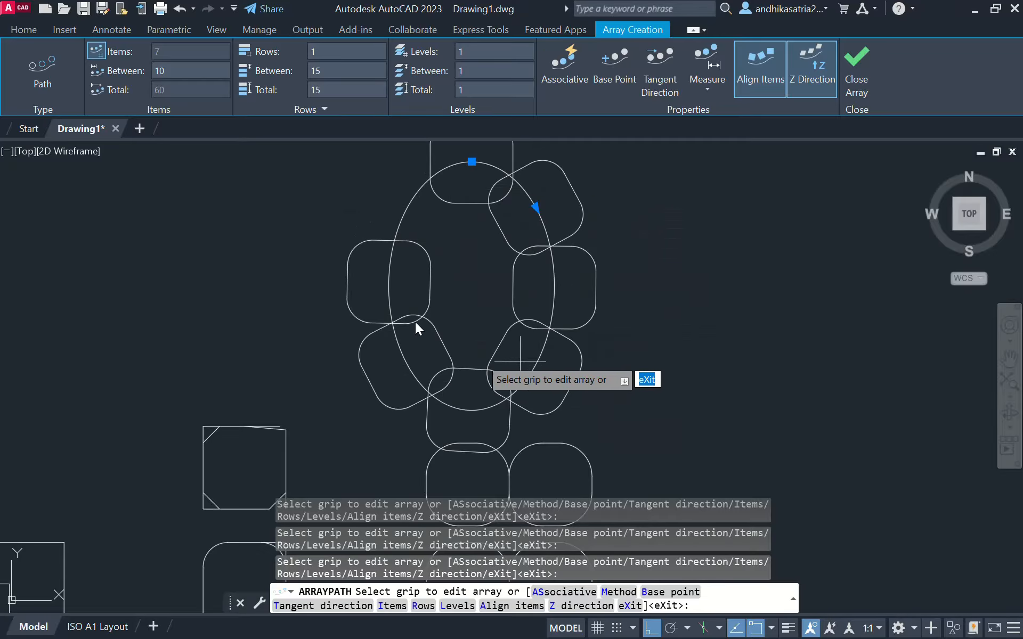
left_click(766, 85)
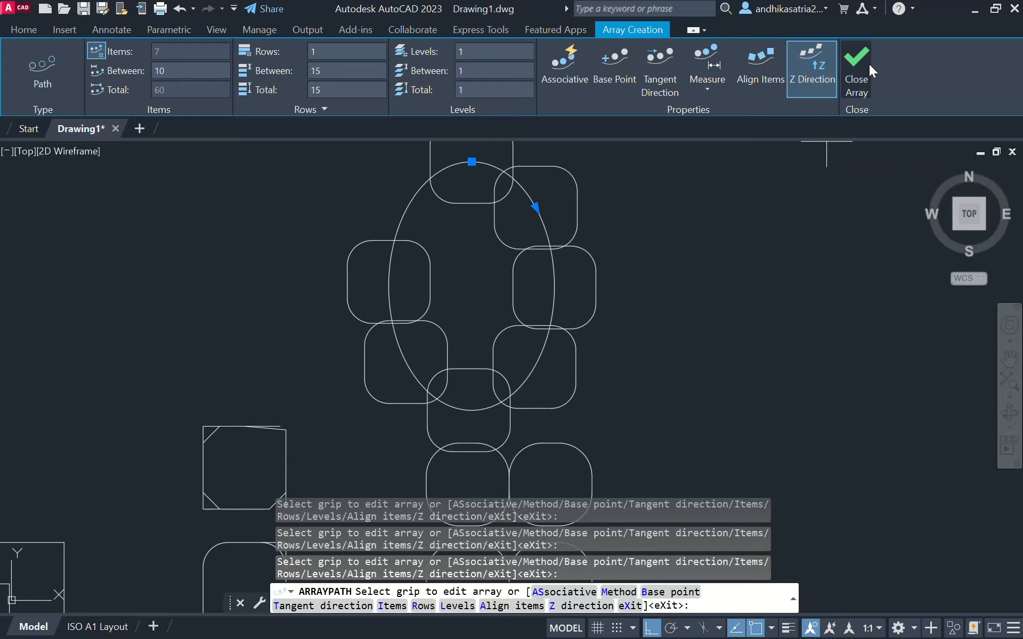
left_click(854, 69)
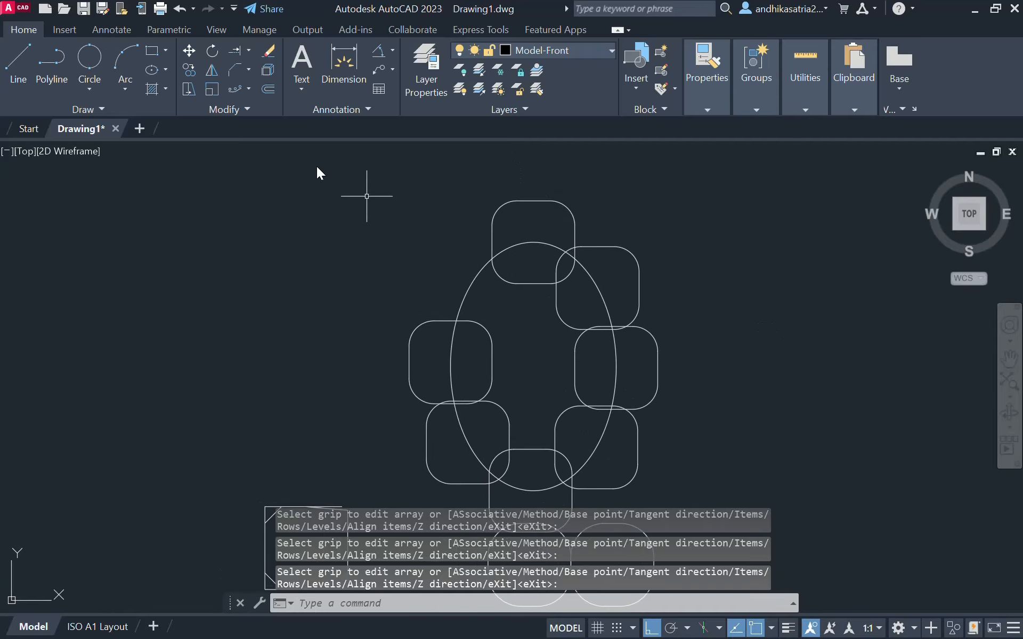
- Draw a circle of diameter 20 by center and diameter in the empty area west of the arrayed ellipse
left_click(248, 90)
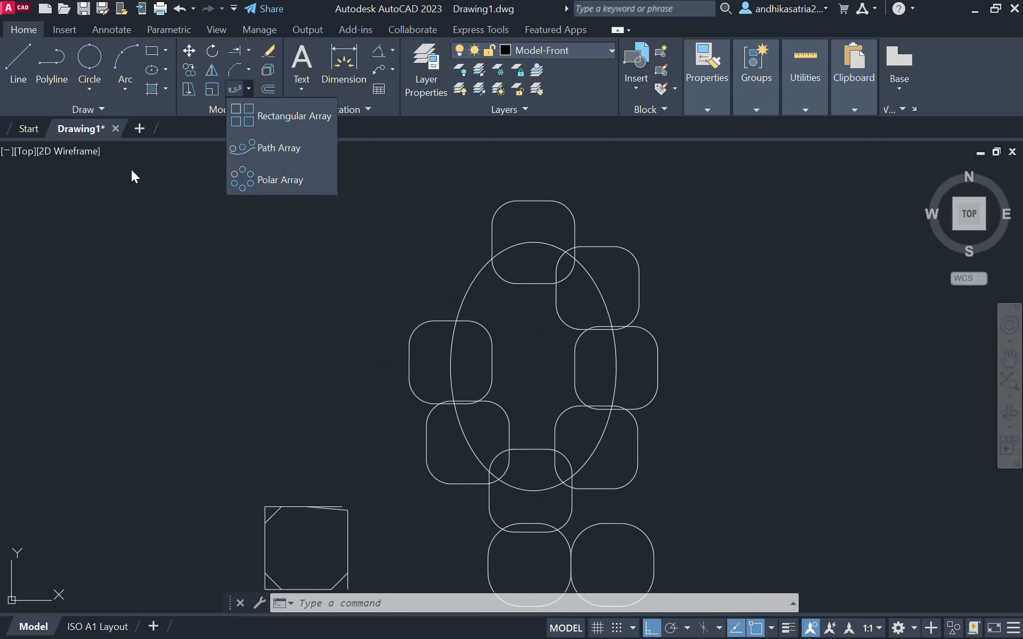
left_click(98, 86)
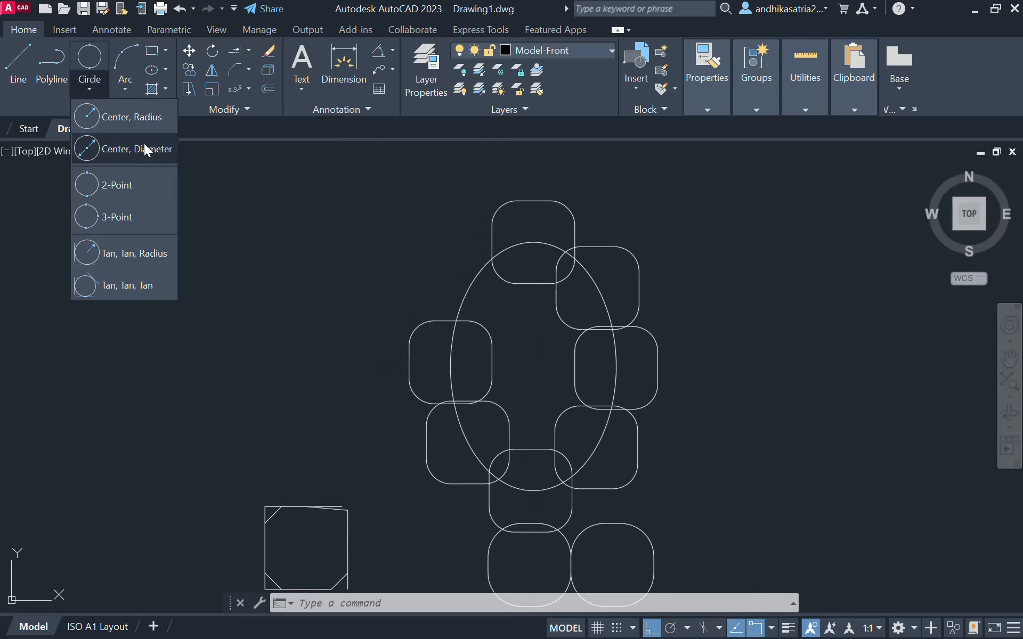
left_click(143, 144)
scroll(564, 323, "down", 4)
middle_click_drag(287, 347, 372, 349)
scroll(406, 347, "up", 4)
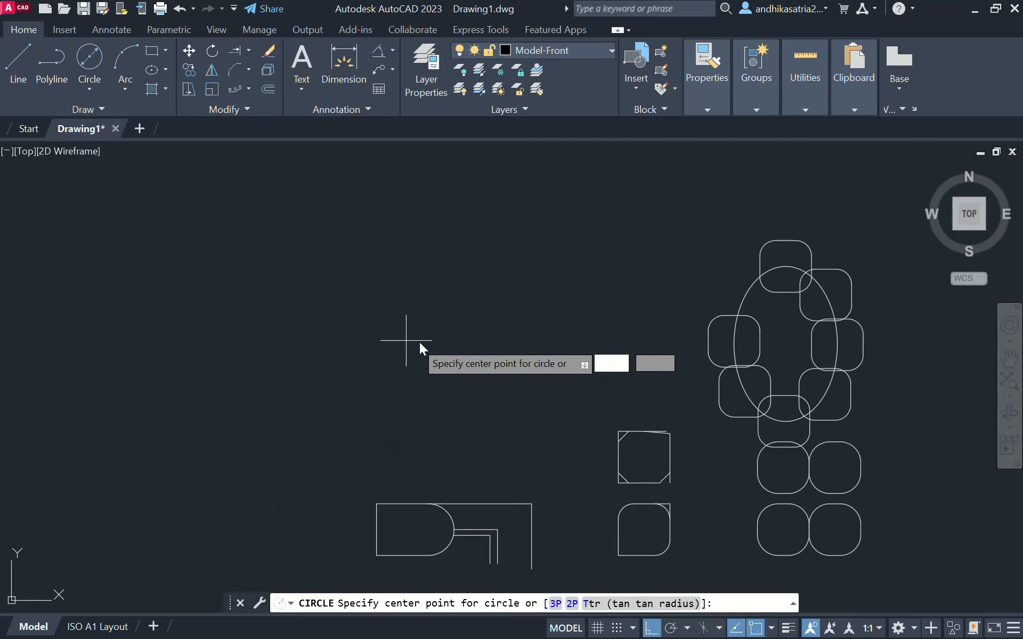
middle_click_drag(481, 350, 341, 298)
left_click(410, 277)
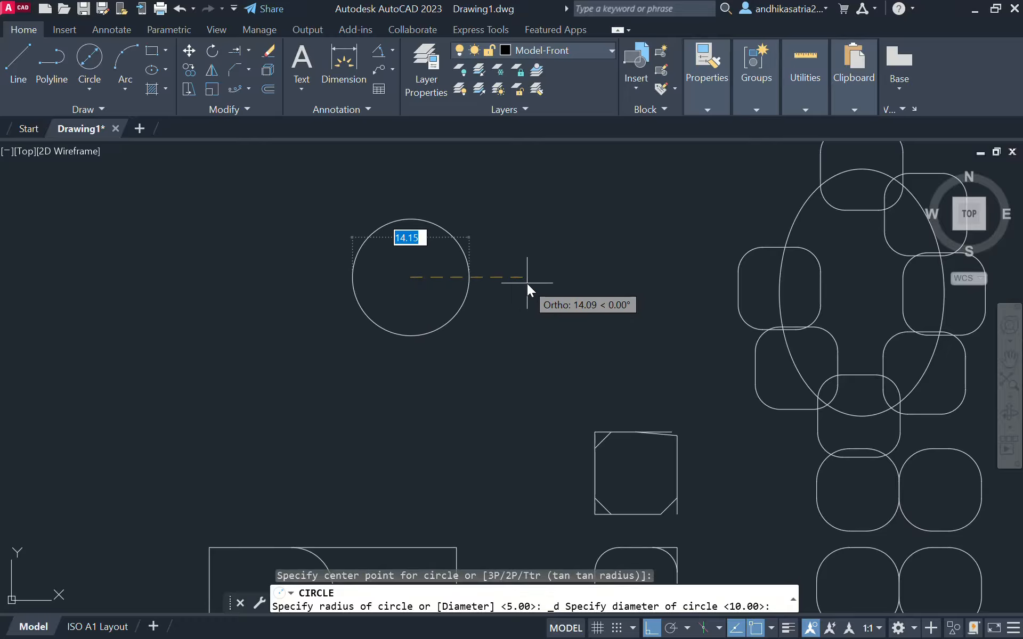
type("20")
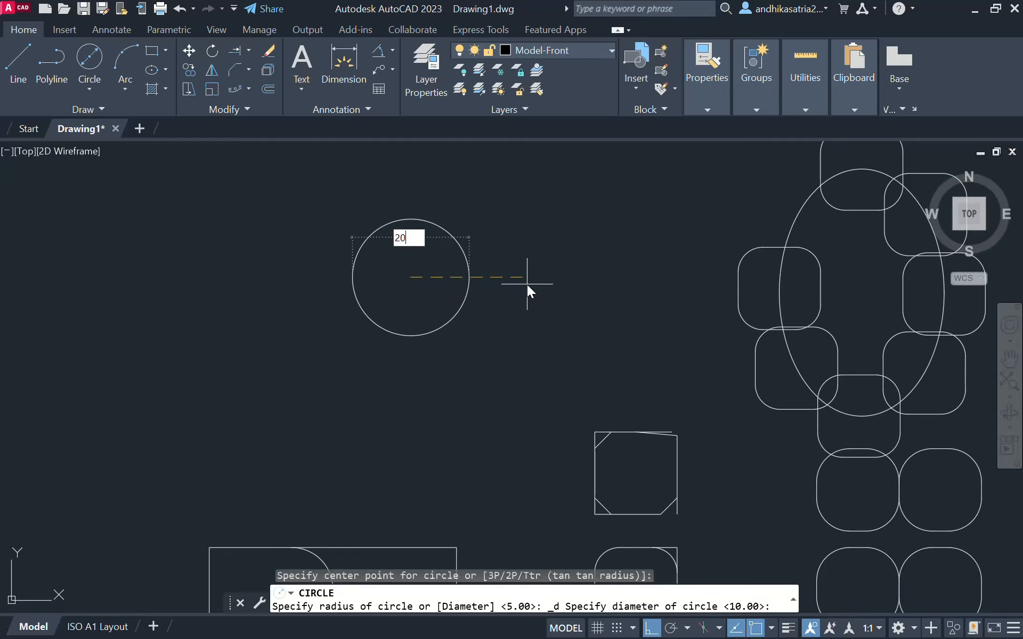
key("Return")
- Draw a six-sided polygon inscribed in a circle of radius 5, northeast of the new circle
middle_click_drag(446, 241, 407, 255)
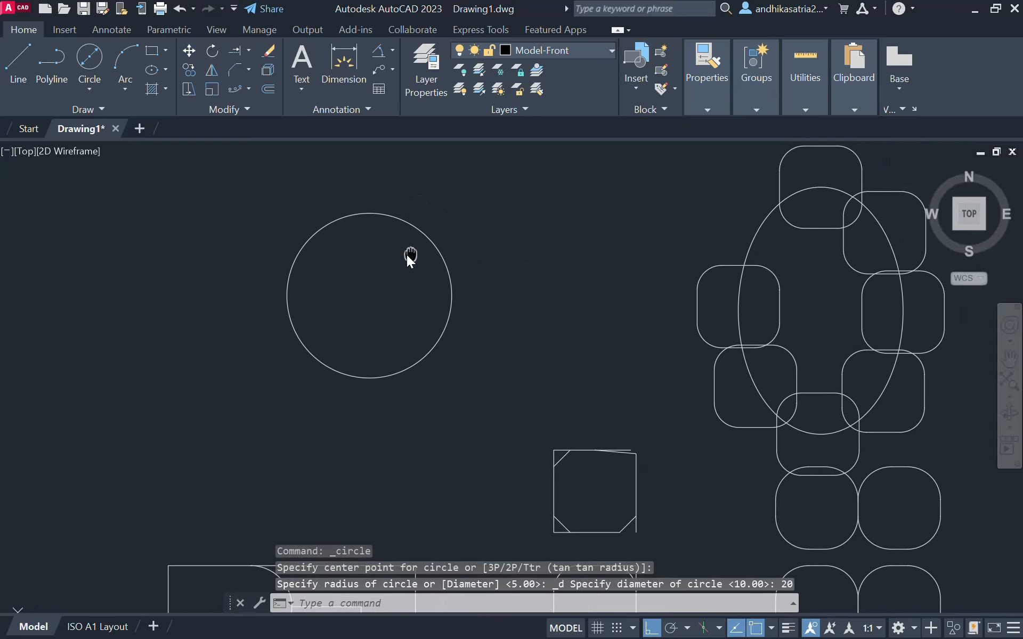
left_click(166, 50)
left_click(178, 112)
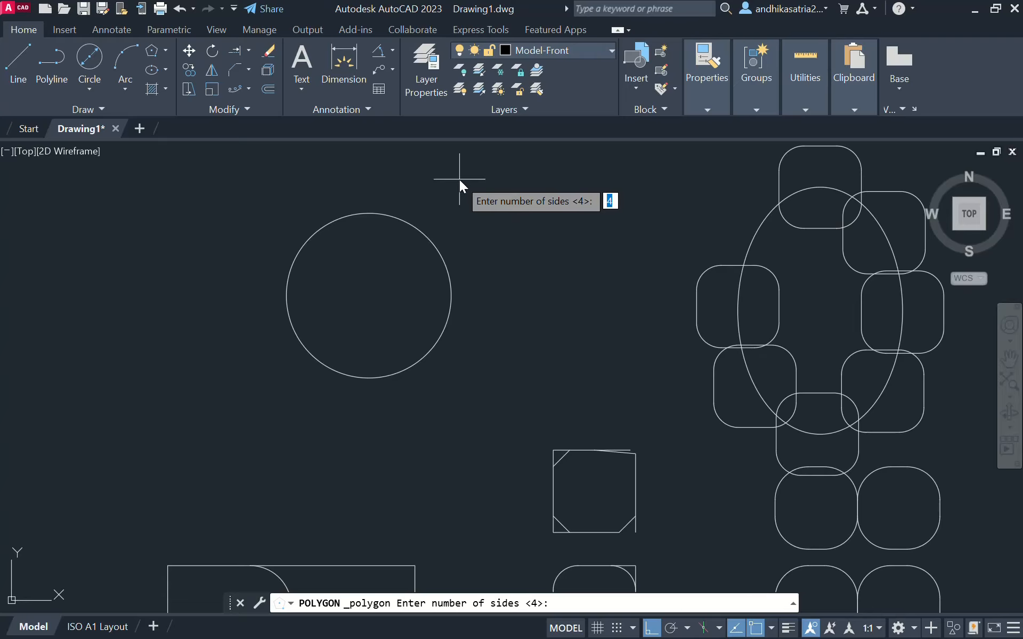
type("6")
key("Return")
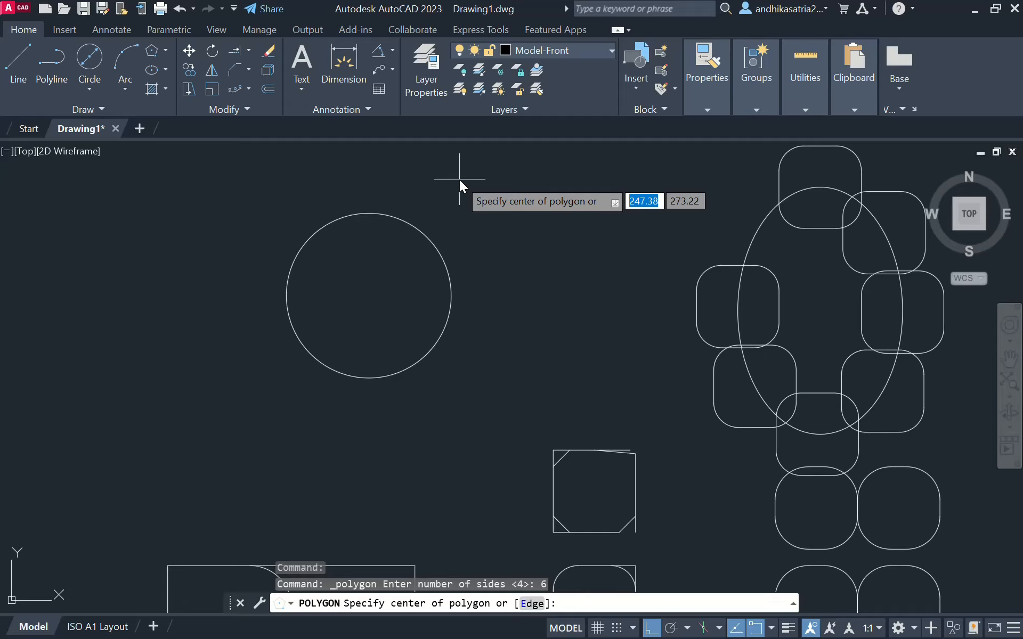
left_click(528, 213)
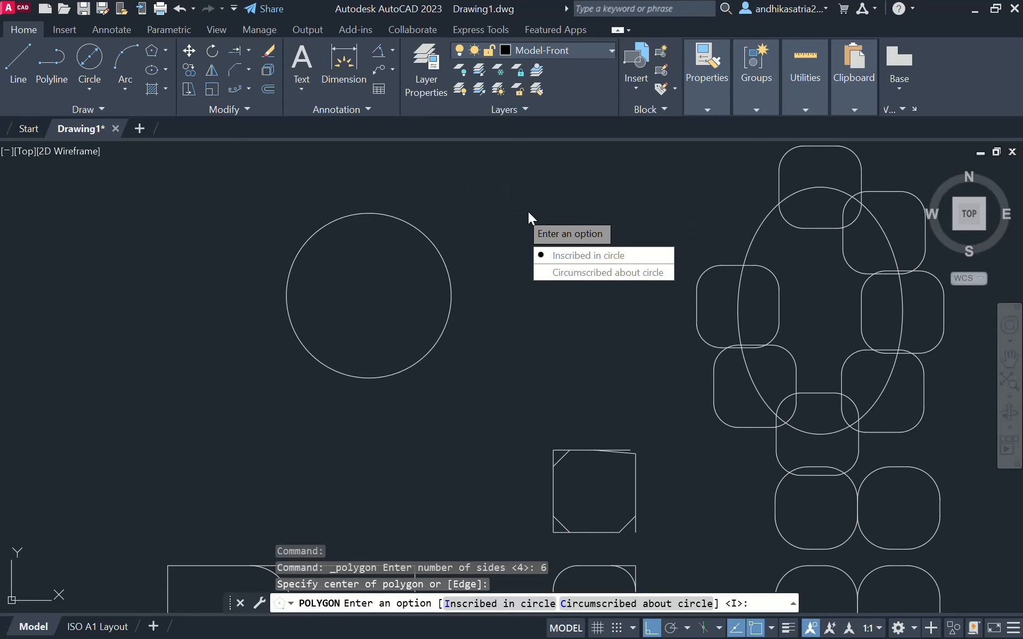
left_click(555, 258)
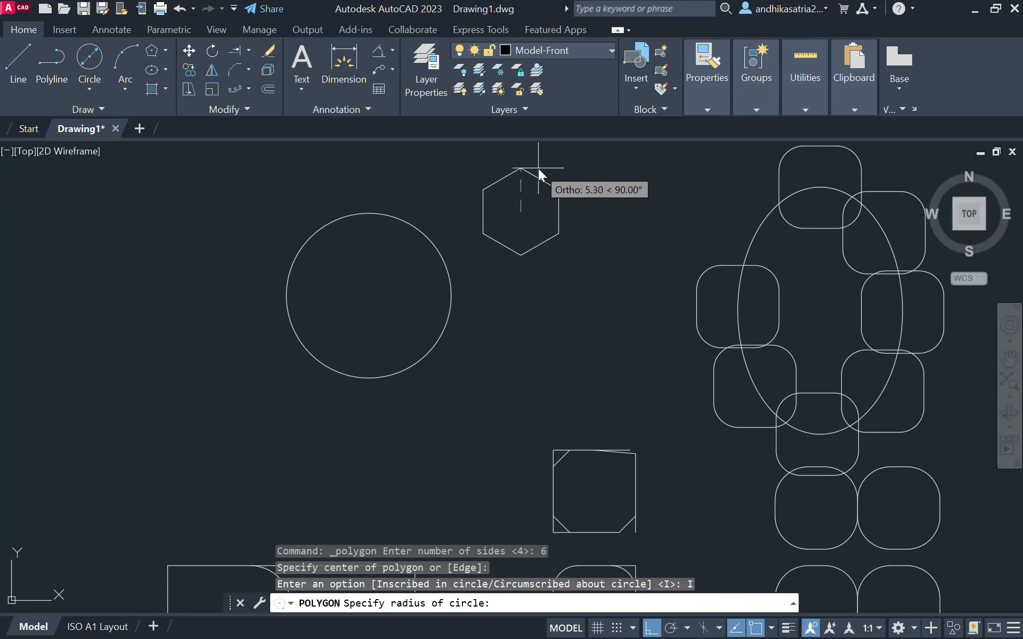
type("5")
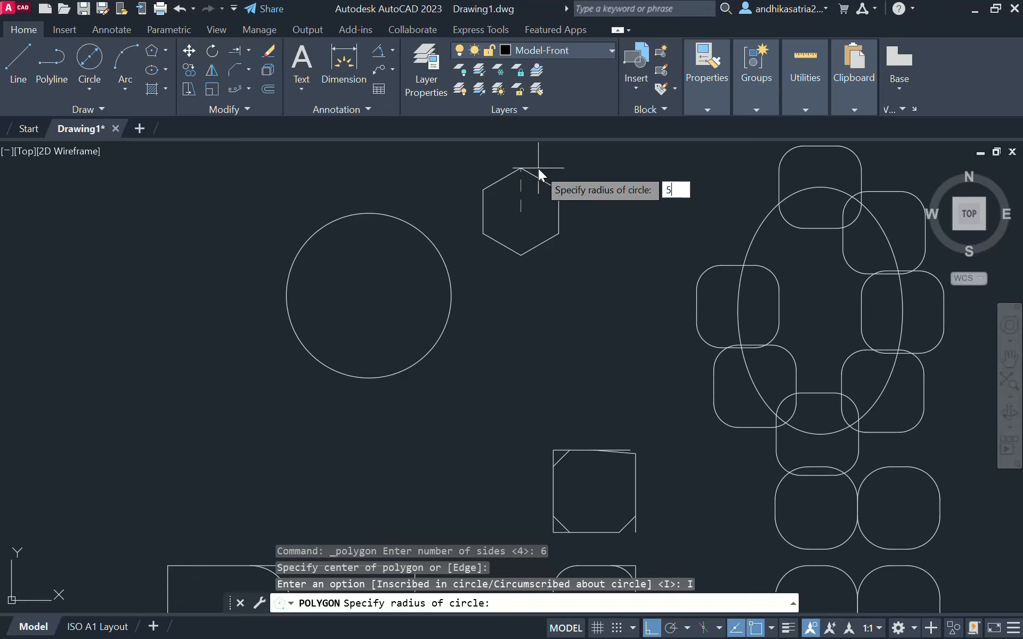
key("Return")
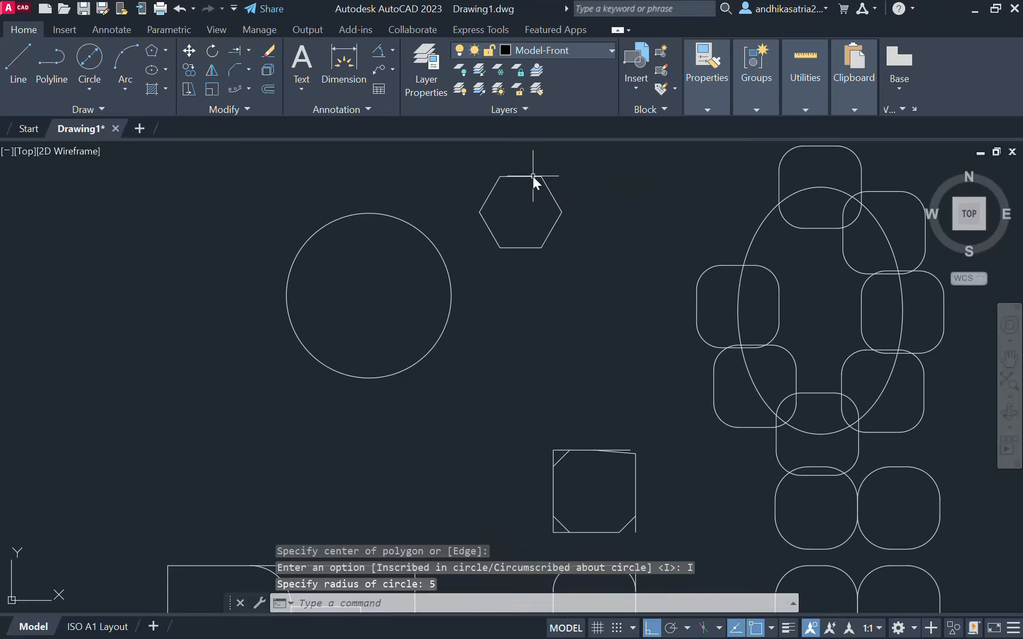
- Move the hexagon by its center point onto the top quadrant of the circle
left_click(532, 177)
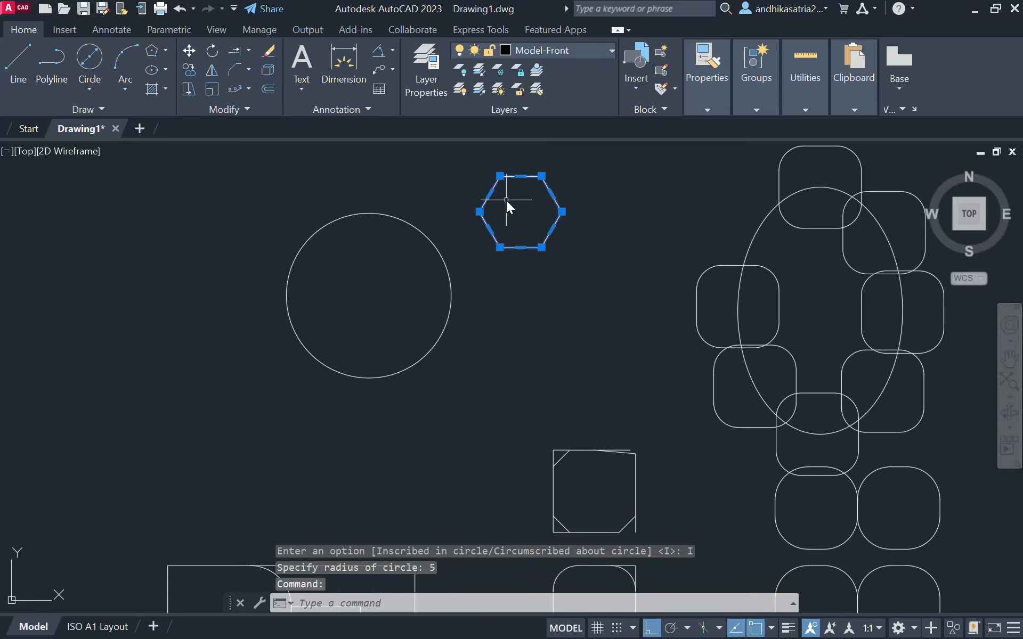
type("M")
key("Return")
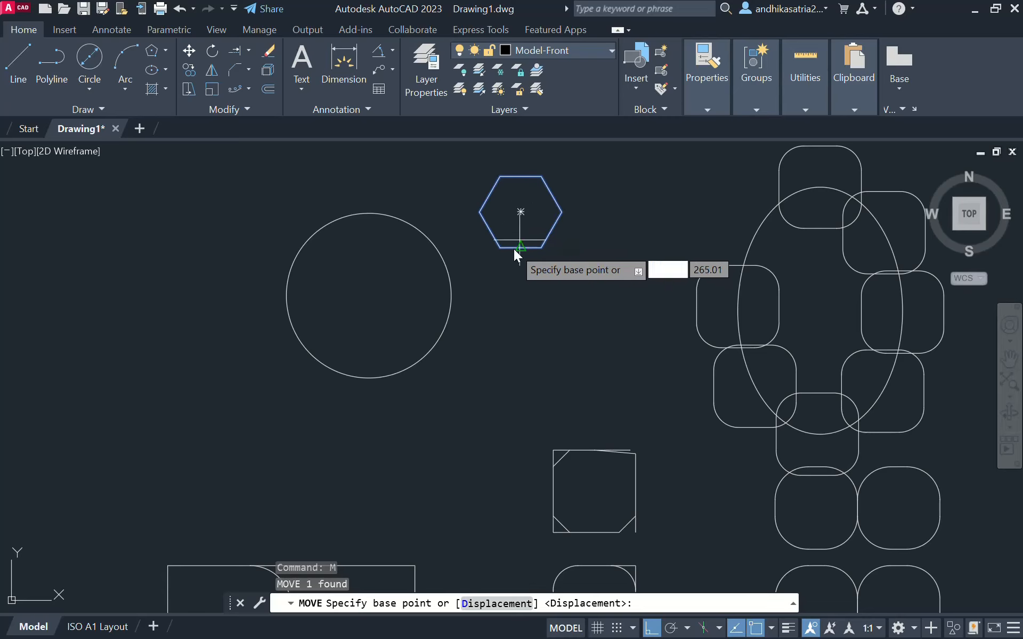
left_click(521, 212)
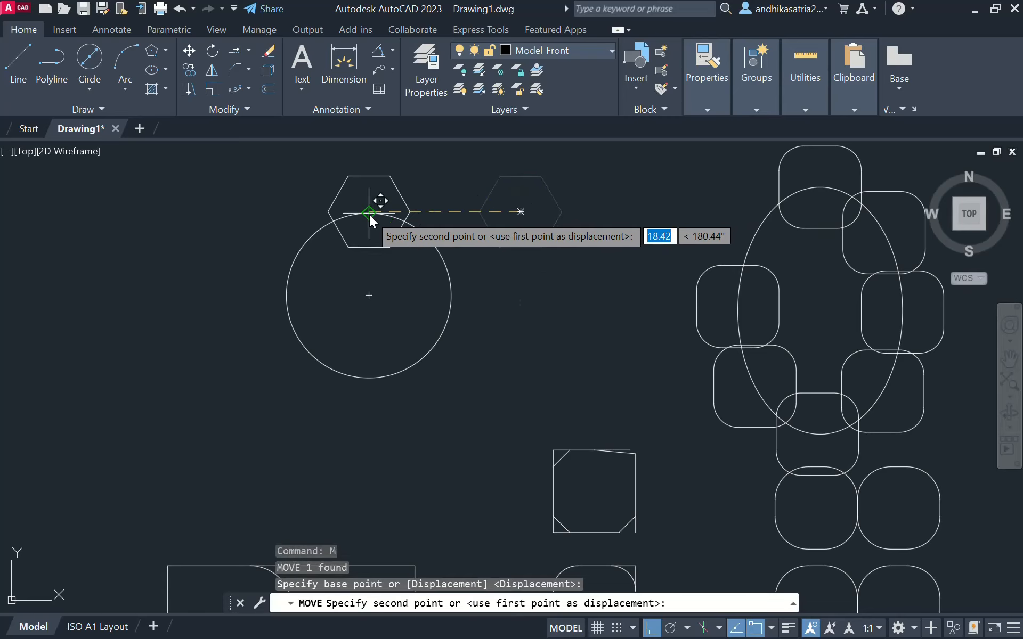
left_click(369, 215)
middle_click_drag(461, 222, 481, 237)
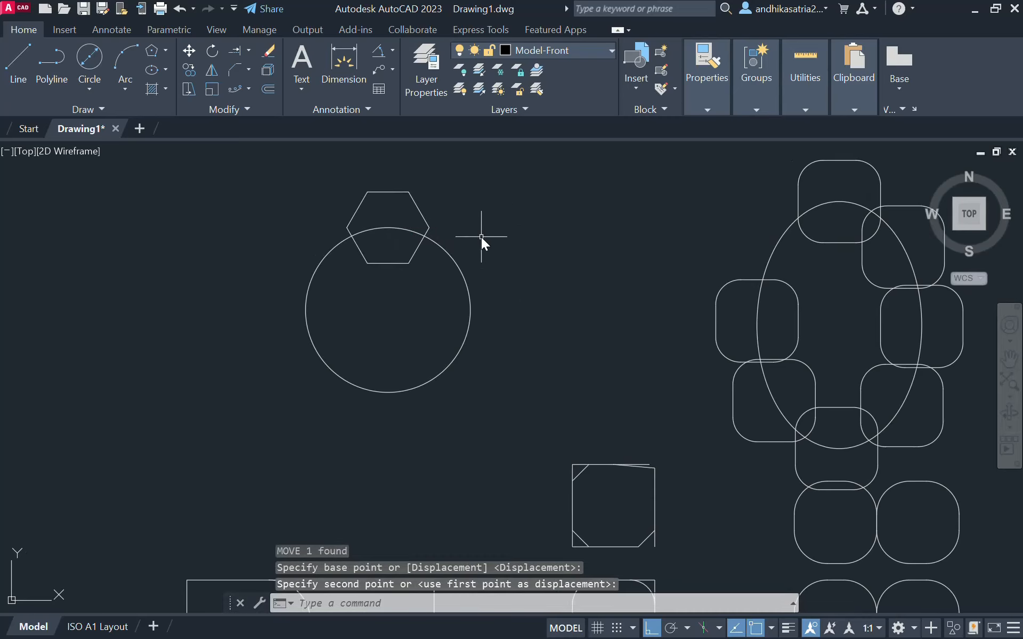
- Create a polar array of the hexagon around the circle's center point
left_click(248, 88)
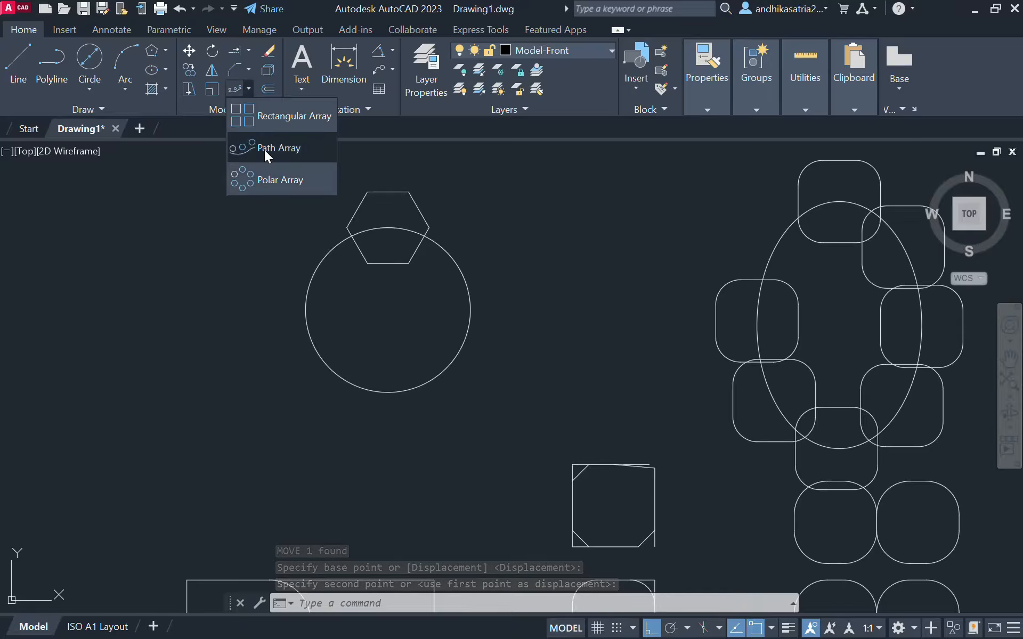
left_click(272, 180)
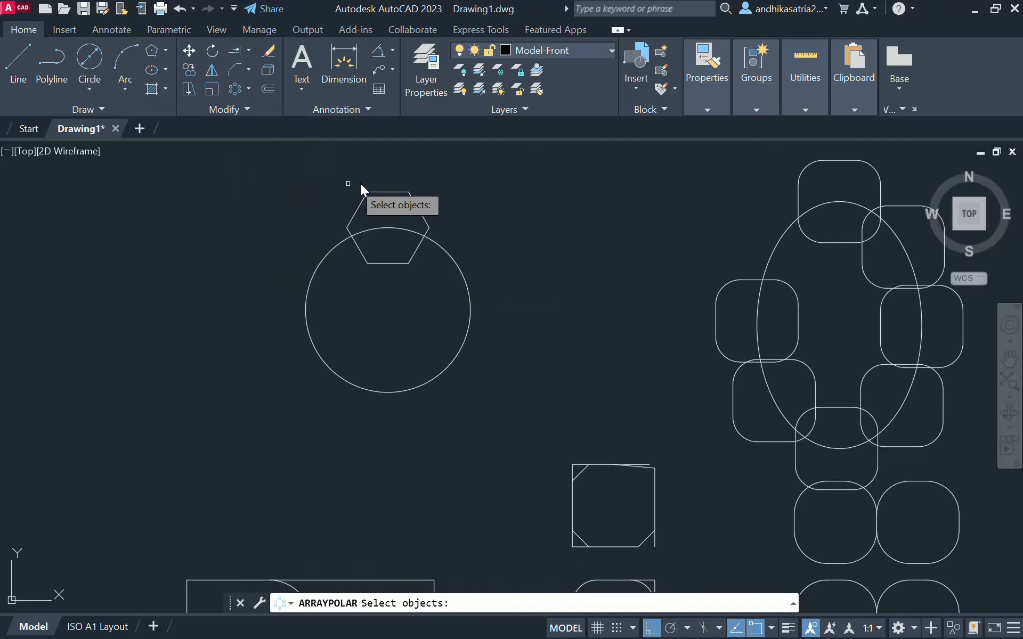
left_click(389, 193)
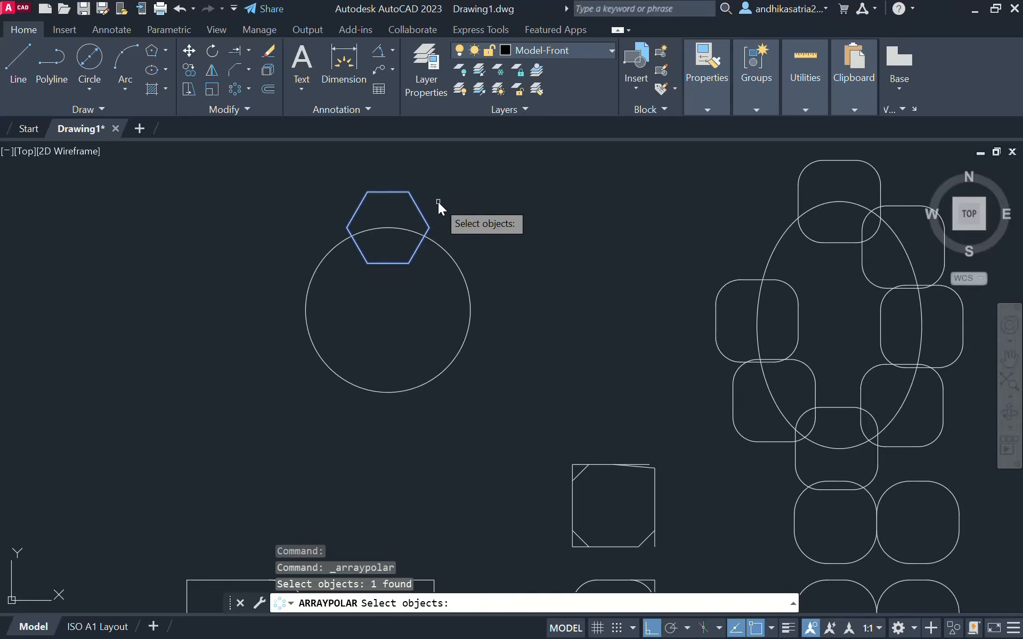
key("Return")
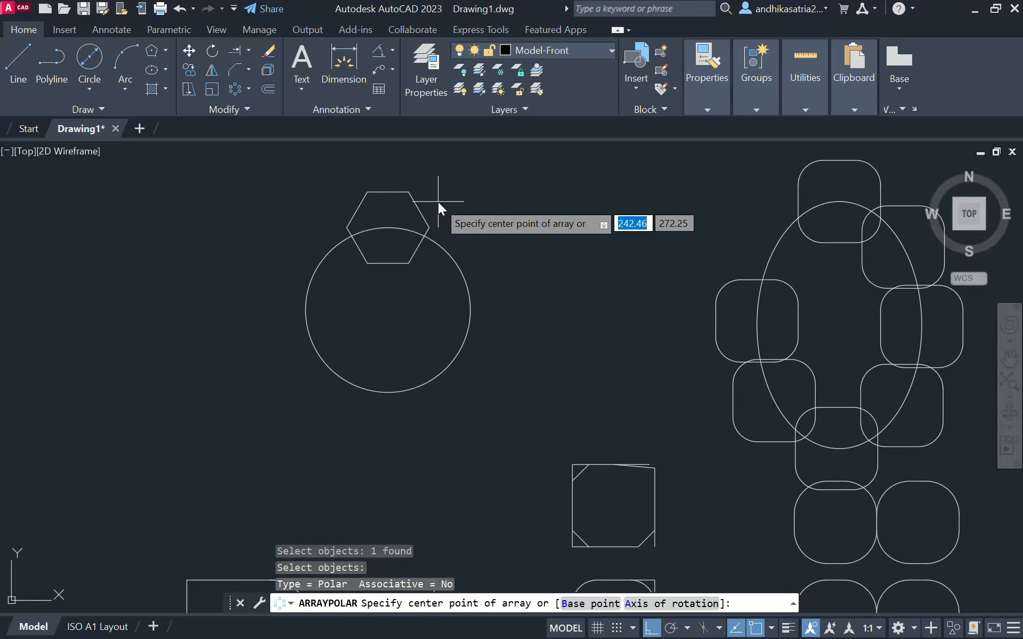
left_click(388, 310)
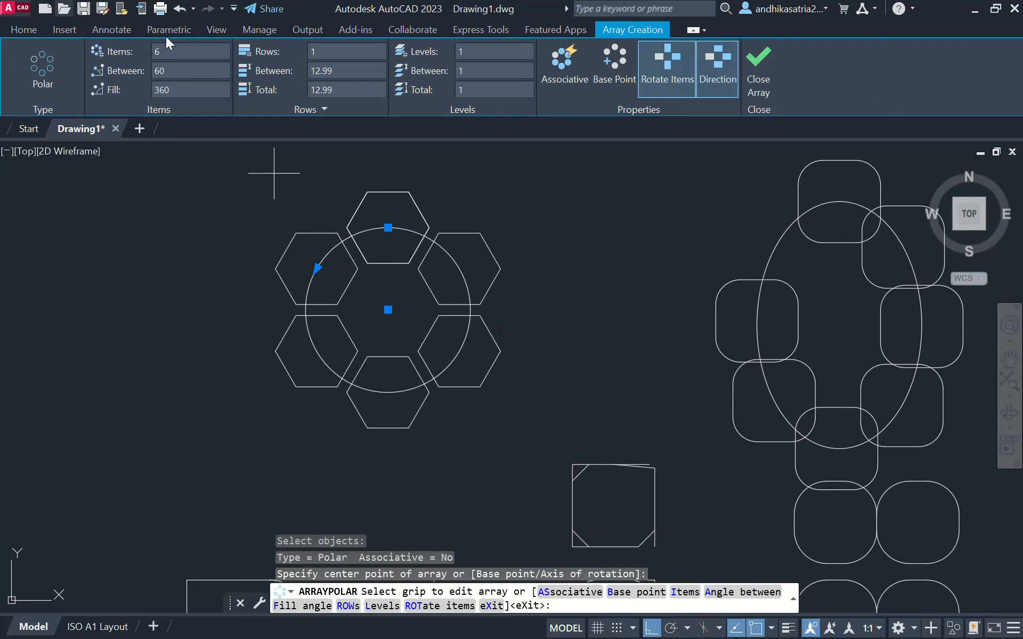
- Try the polar array with 15 items
left_click_drag(170, 51, 133, 56)
type("15")
key("Return")
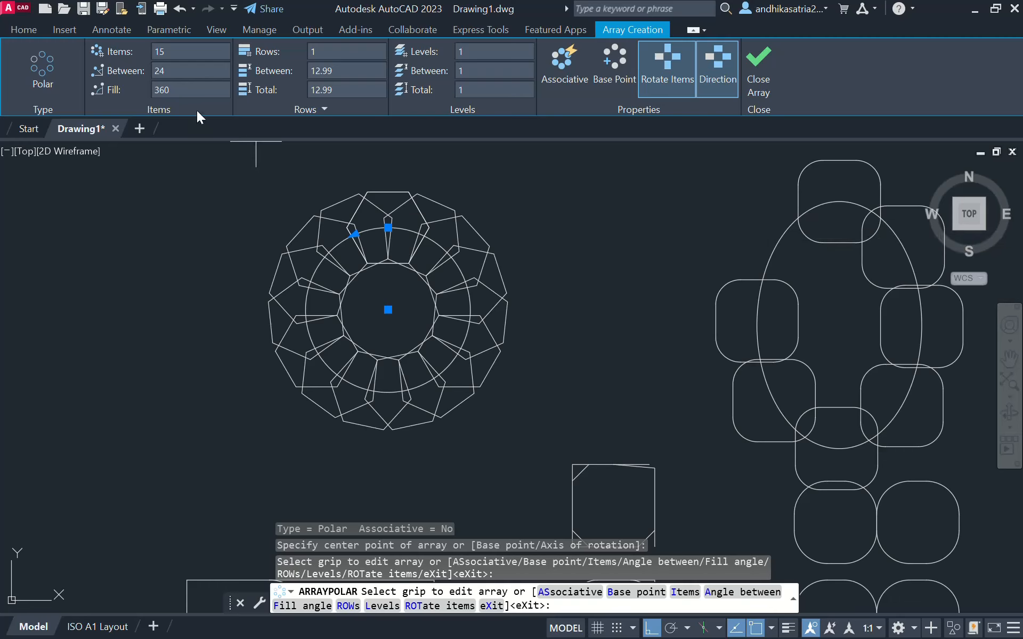
- Set the polar array's item count to 20 and finish the array
left_click(153, 56)
type("20")
key("Return")
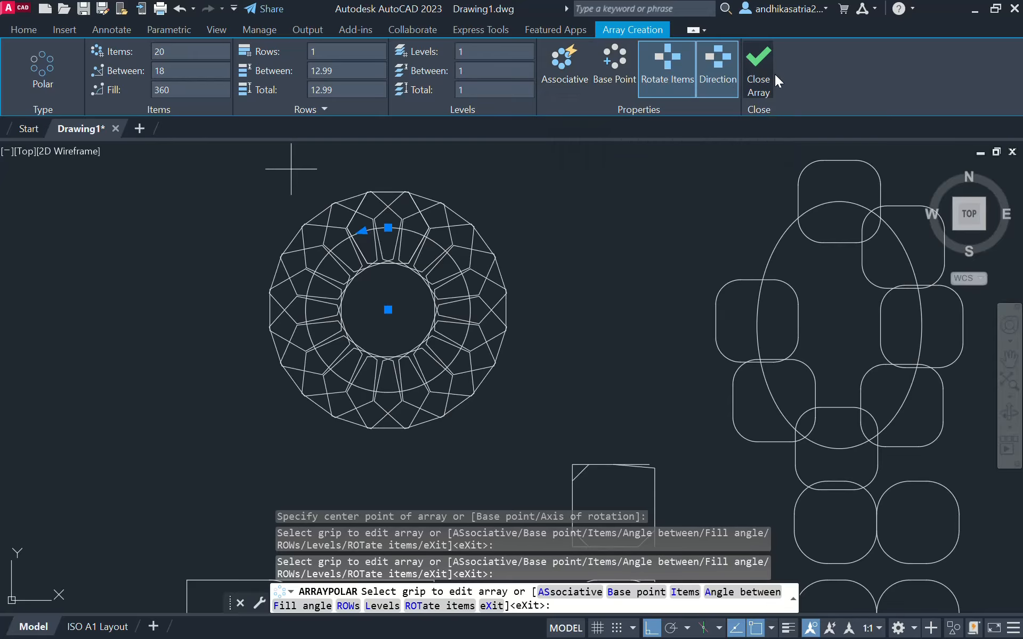
left_click(758, 72)
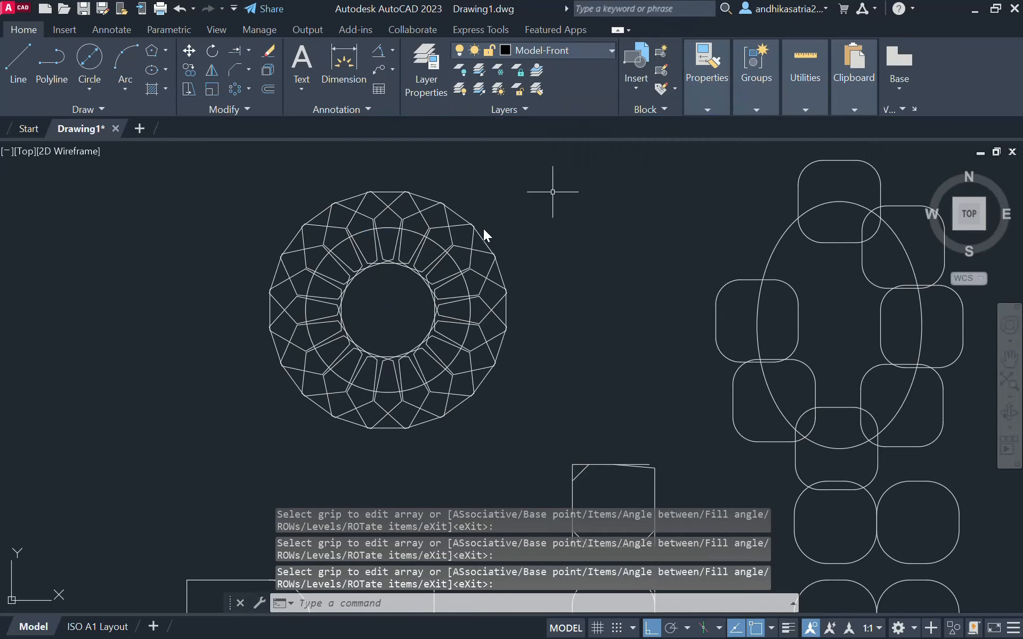
- Trim the protruding hexagon tips at an outer corner on the northeast side of the polar array
scroll(473, 247, "up", 5)
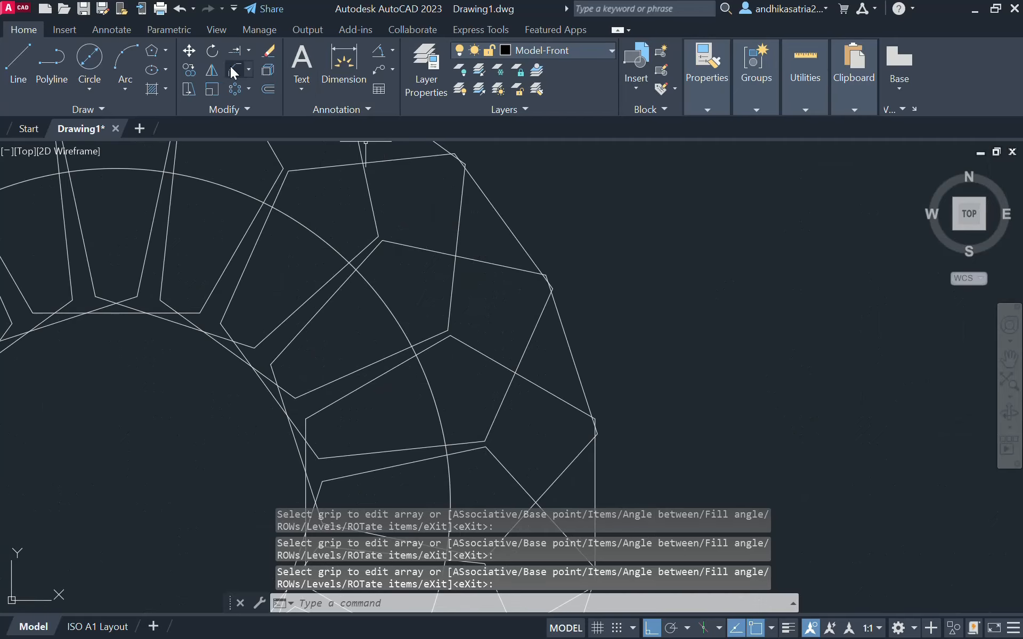
left_click(248, 52)
left_click(260, 79)
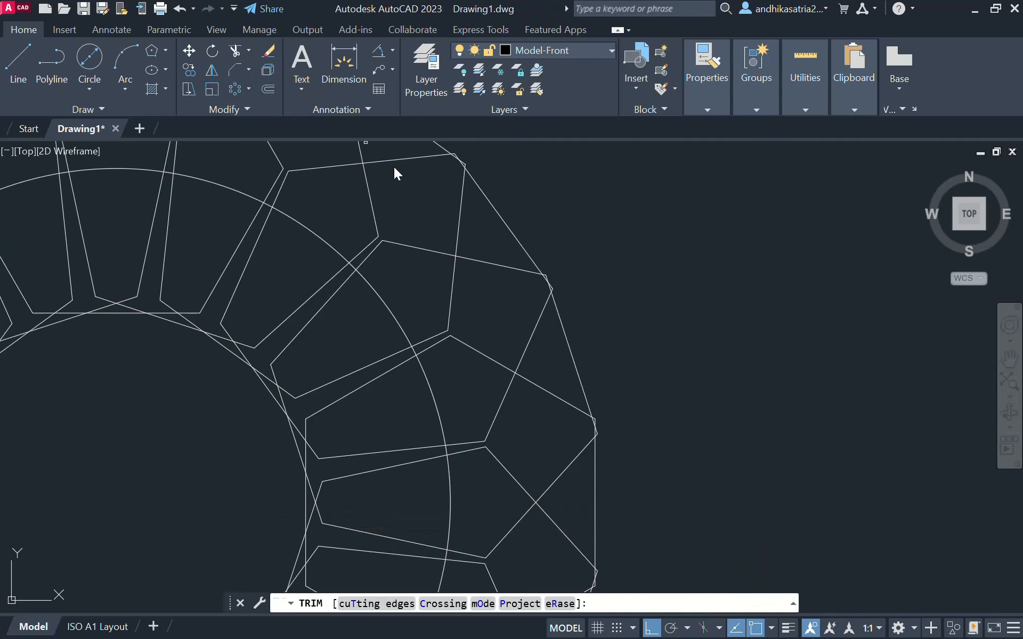
right_click(558, 209)
left_click(597, 225)
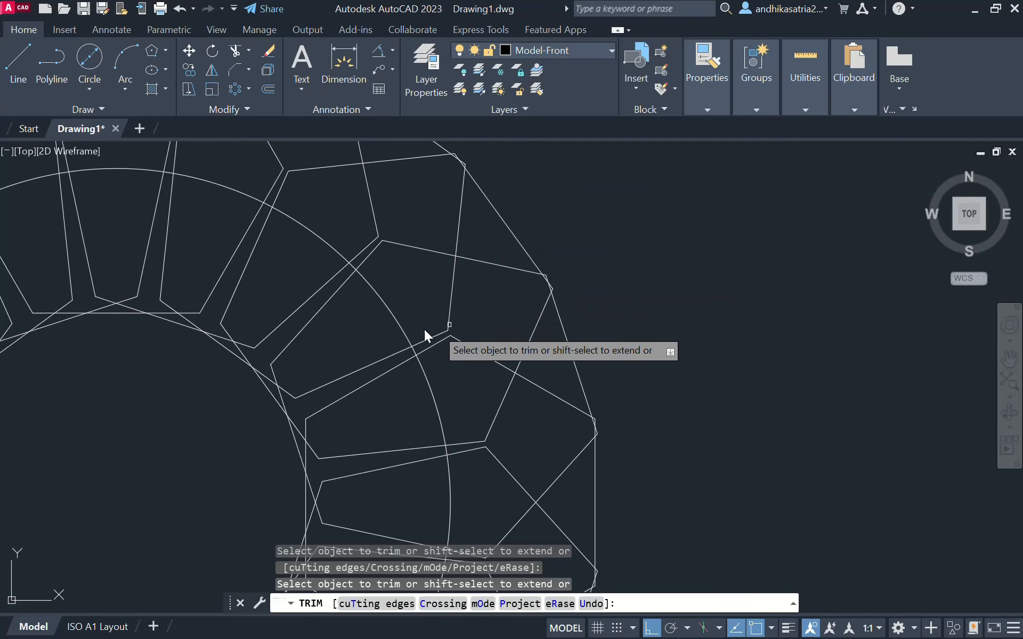
scroll(583, 271, "down", 5)
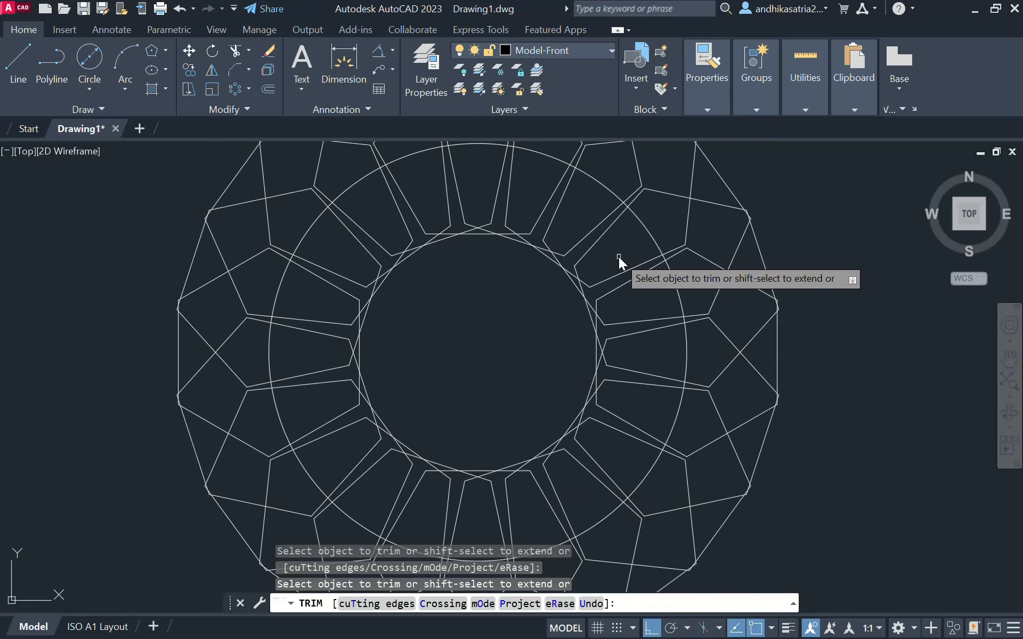
scroll(522, 298, "up", 8)
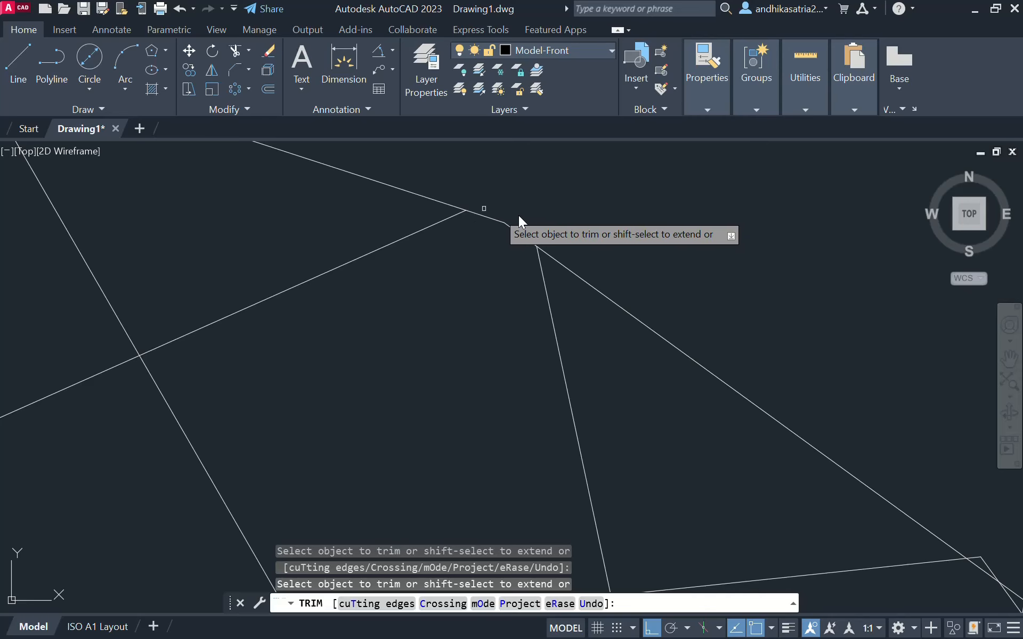
scroll(591, 232, "down", 2)
scroll(599, 234, "down", 4)
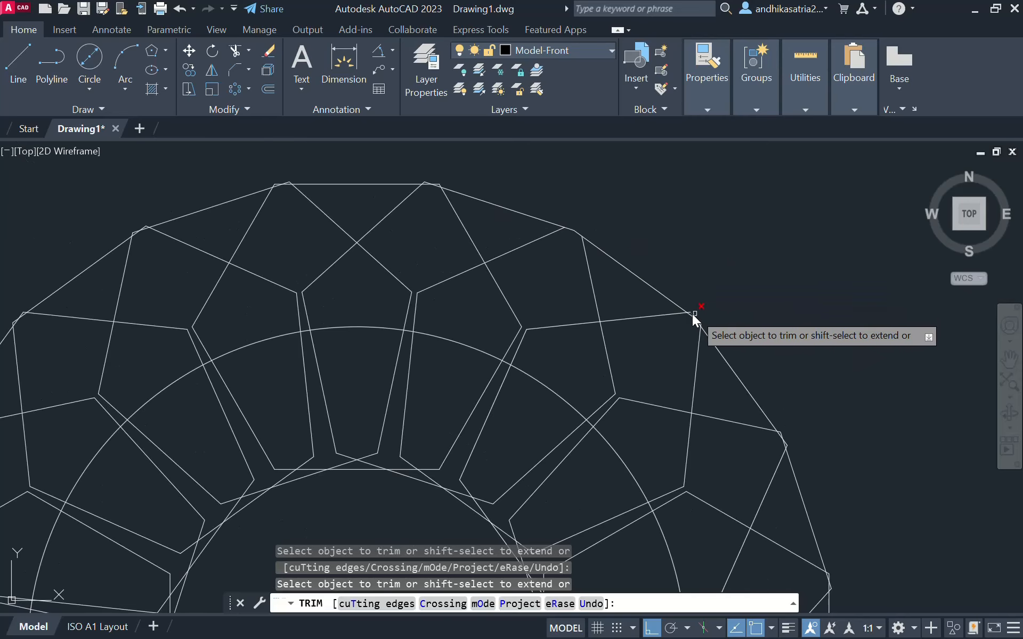
- Trim the overlapping hexagon tips at the next outer corner clockwise and end the Trim command
scroll(693, 313, "up", 5)
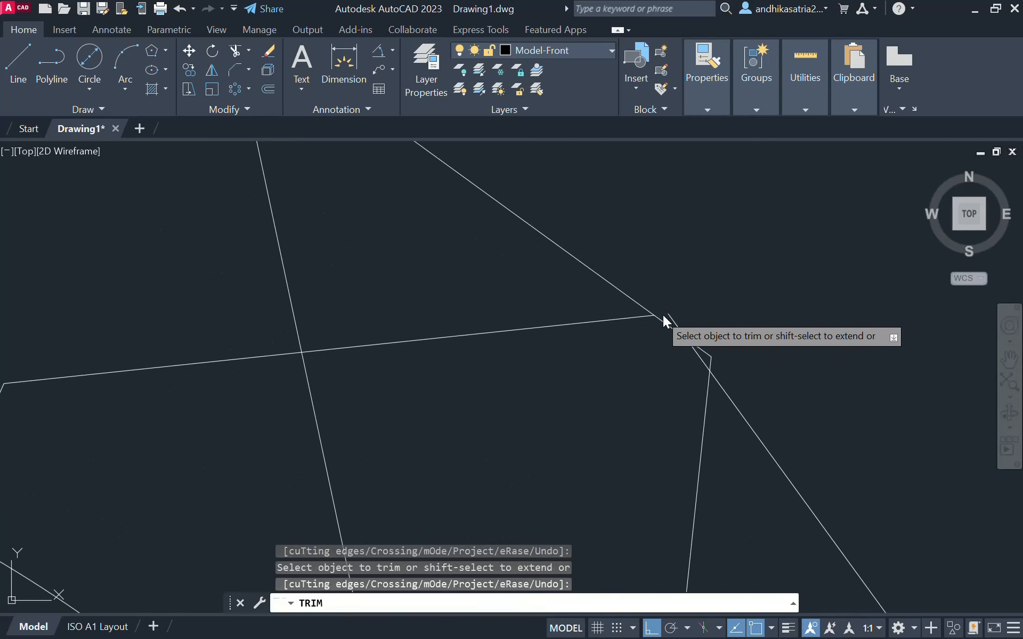
left_click(706, 355)
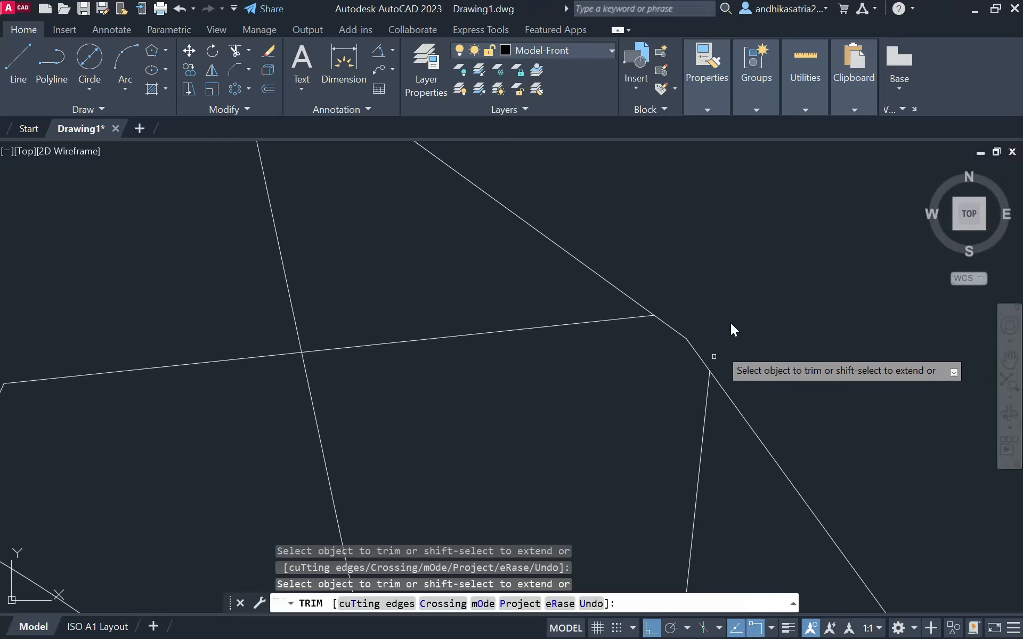
right_click(750, 273)
left_click(719, 259)
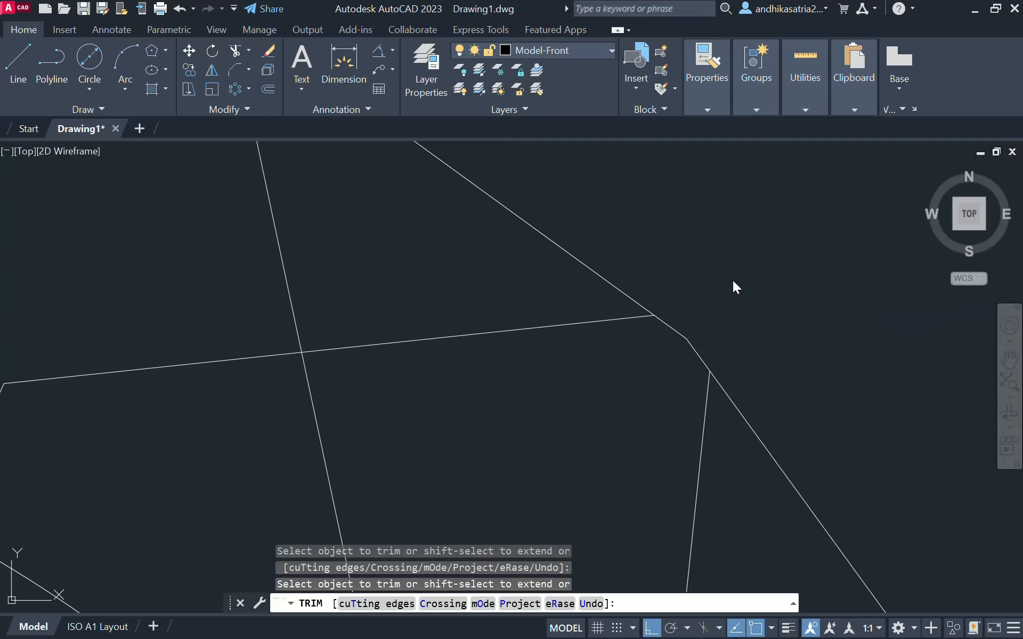
key("Escape")
scroll(577, 336, "down", 3)
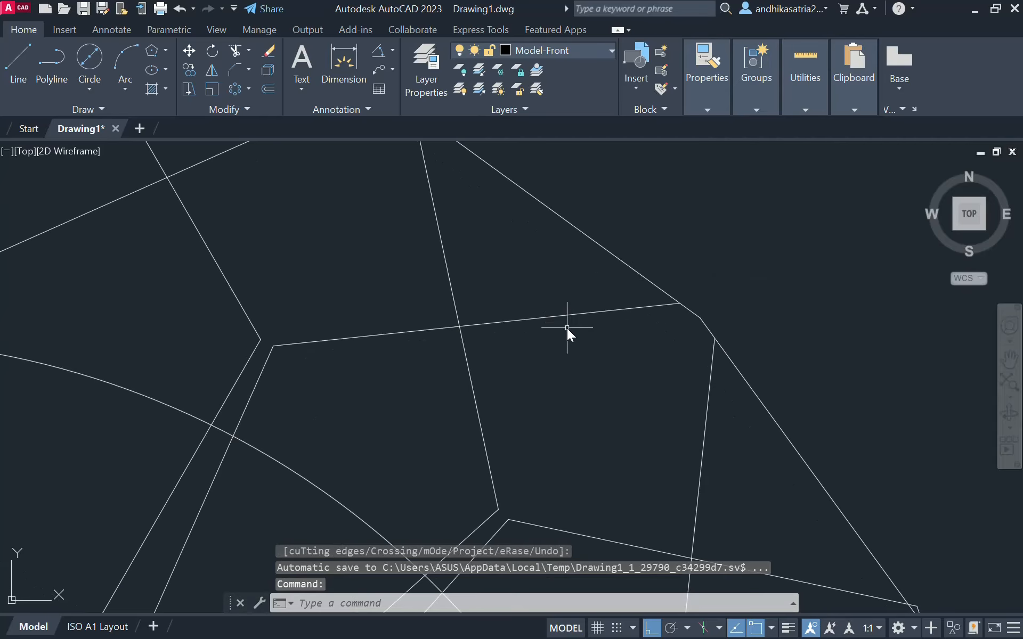
scroll(567, 328, "up", 3)
scroll(573, 324, "down", 10)
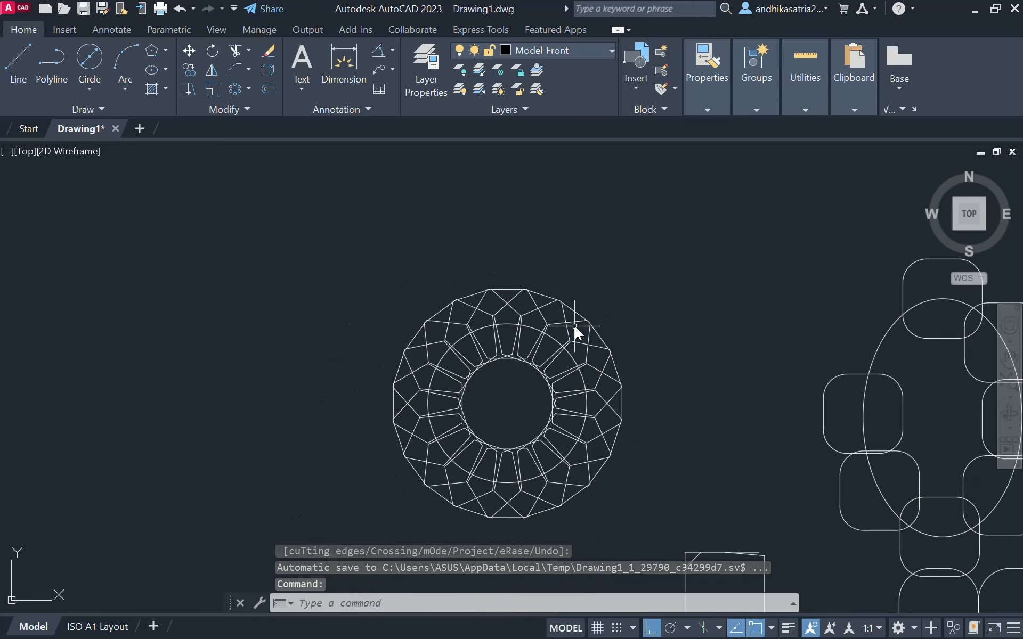
middle_click_drag(568, 286, 315, 249)
scroll(388, 256, "down", 2)
middle_click_drag(430, 265, 388, 281)
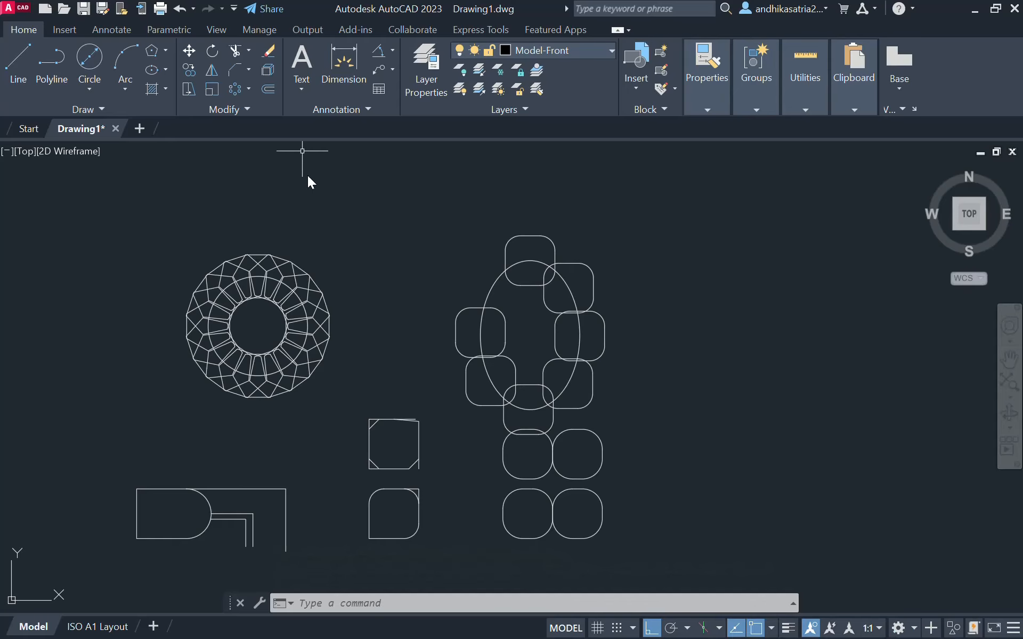
left_click(245, 108)
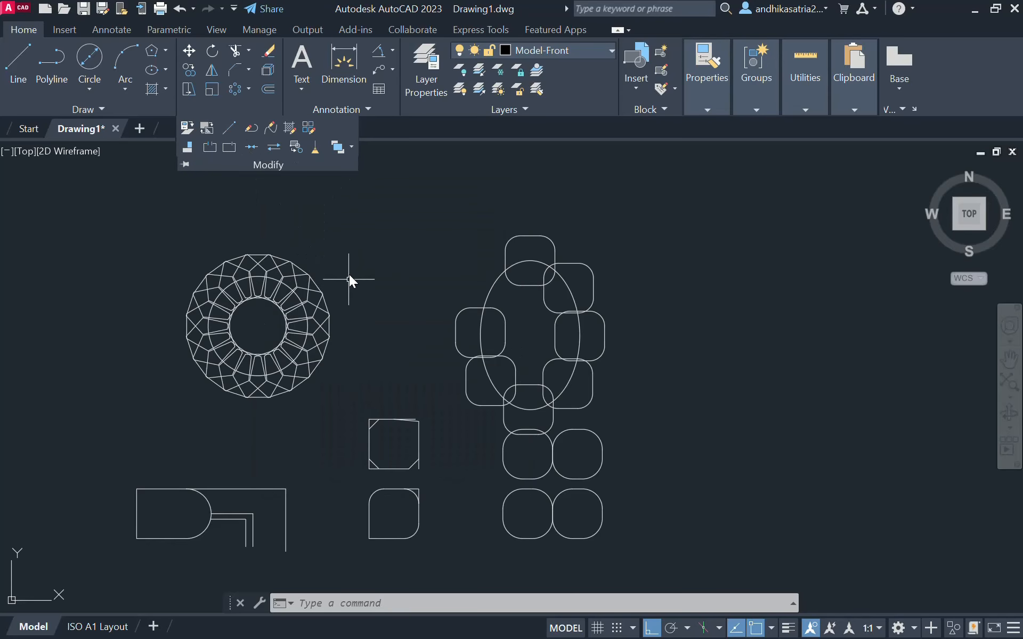
key("Escape")
type("join")
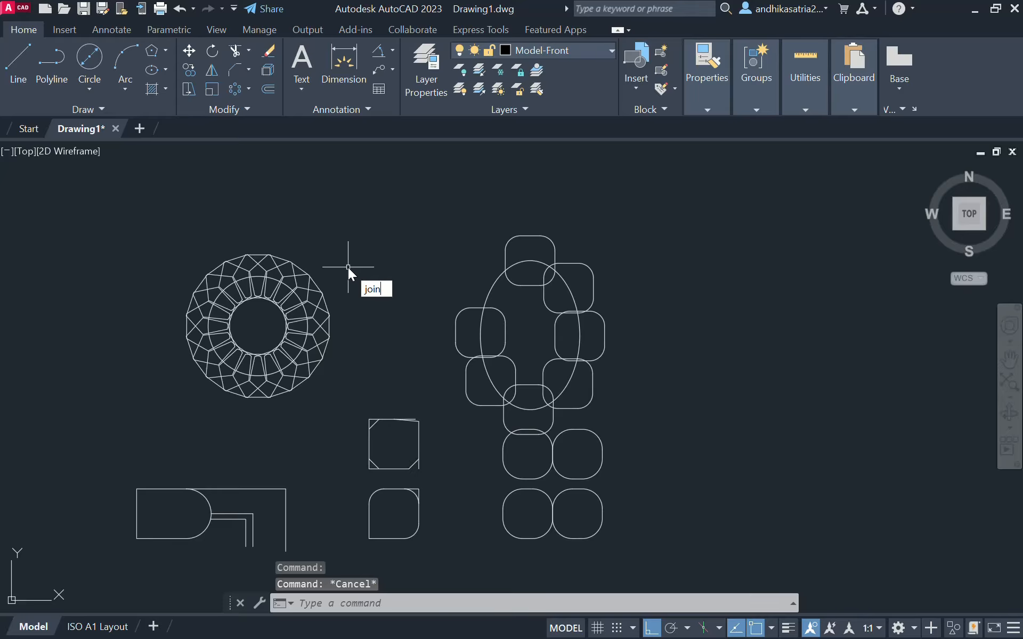
key("Escape")
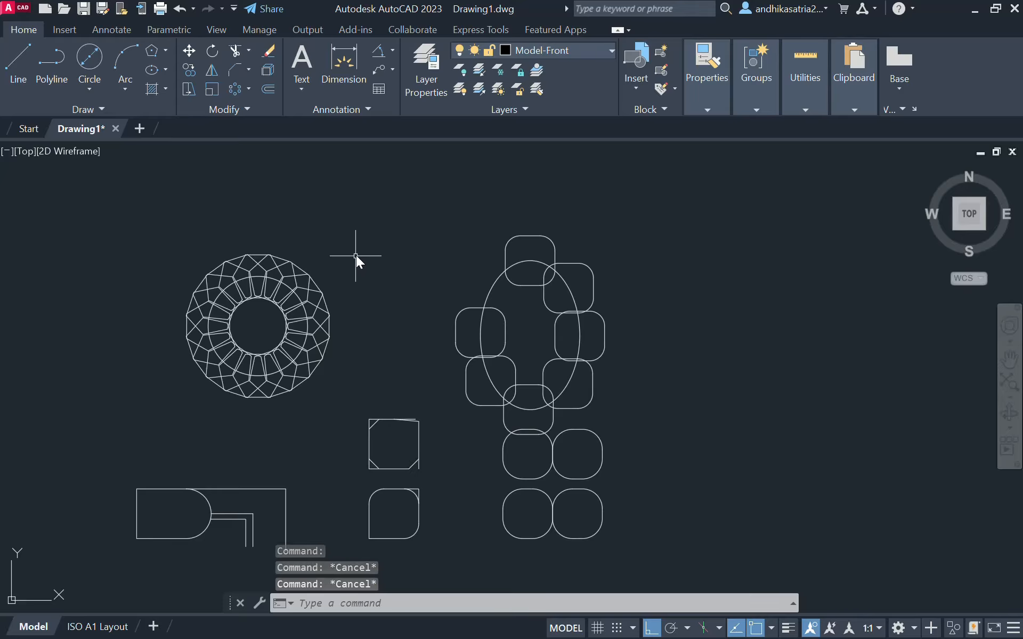
- Draw a 10 by 10 square from four separate lines in the empty area northwest of the polar array
mouse_move(353, 241)
middle_mouse_down()
mouse_move(431, 287)
mouse_move(592, 316)
middle_mouse_up()
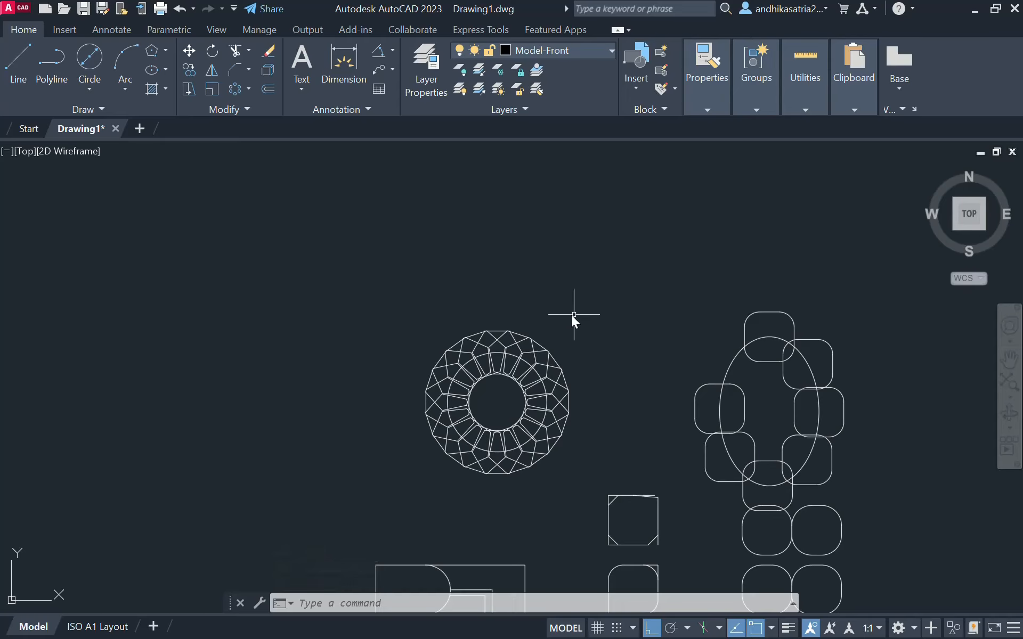
middle_click_drag(381, 274, 517, 285)
left_click(18, 63)
left_click(318, 214)
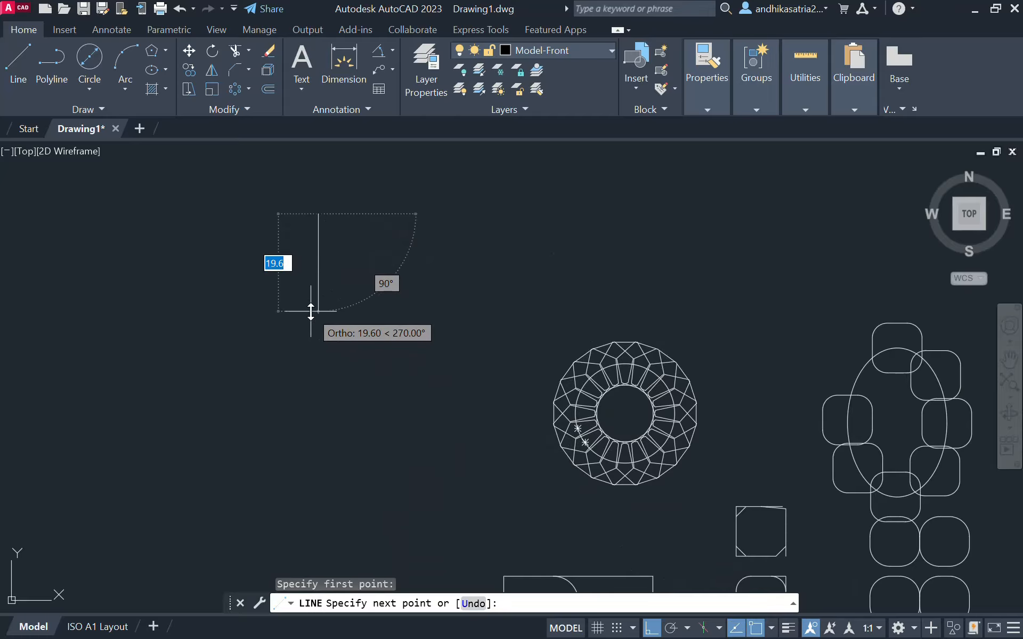
type("10")
key("Return")
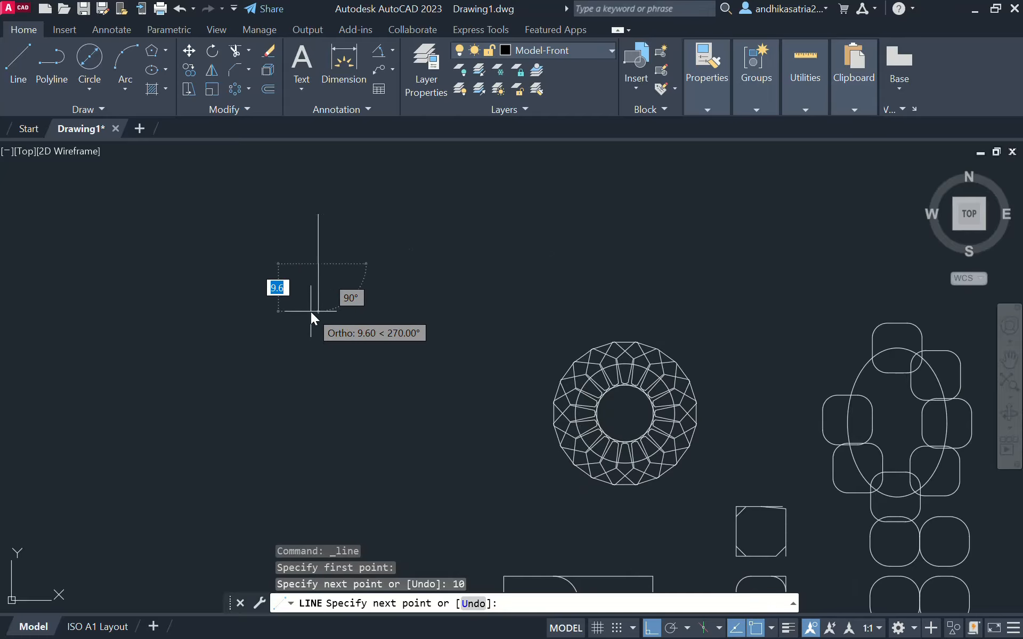
type("10")
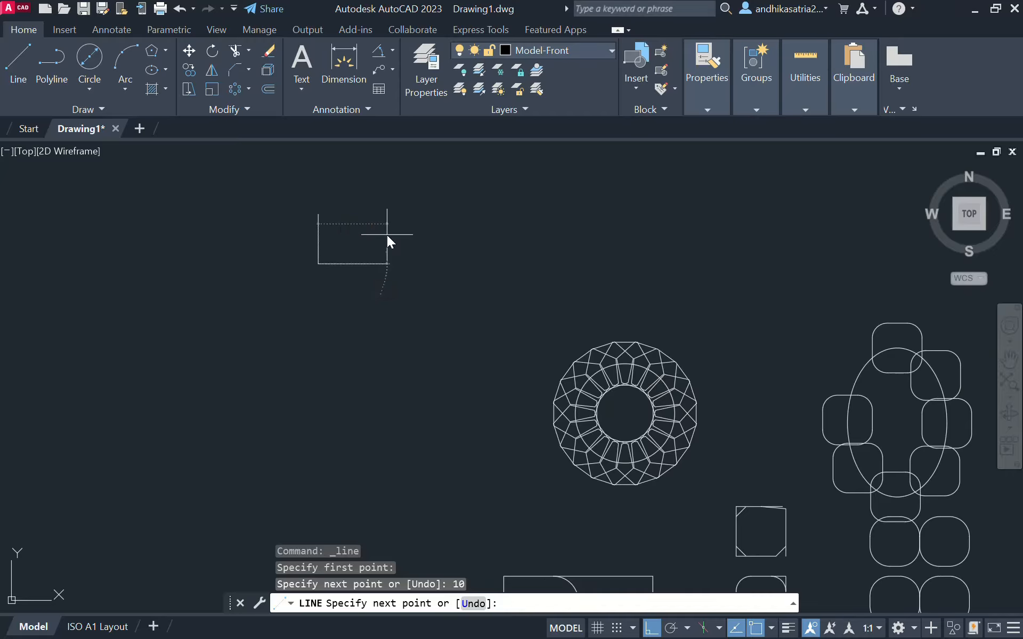
key("Return")
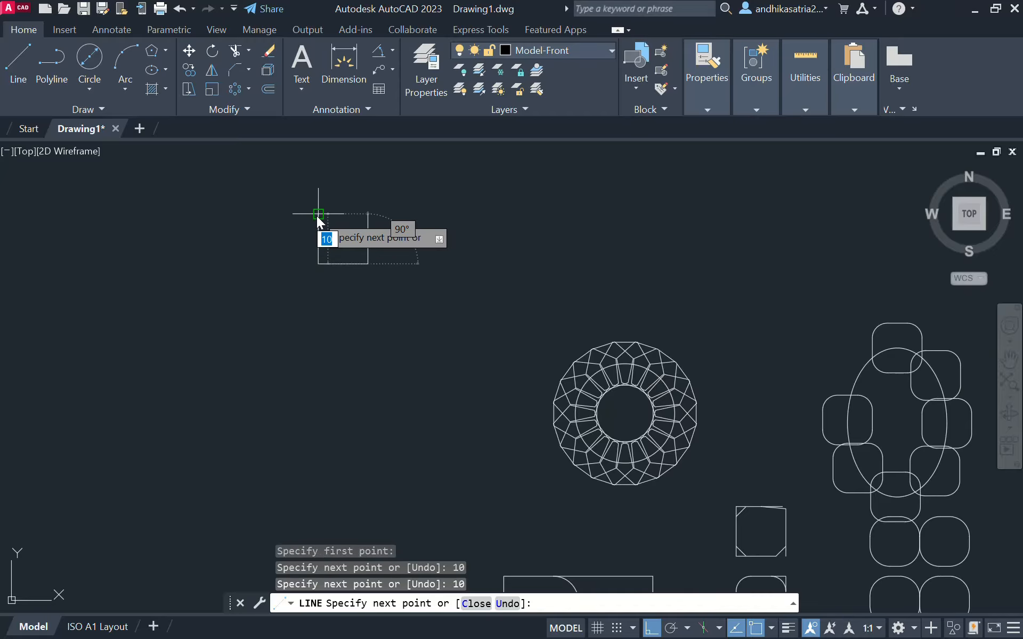
left_click(367, 216)
scroll(368, 216, "up", 5)
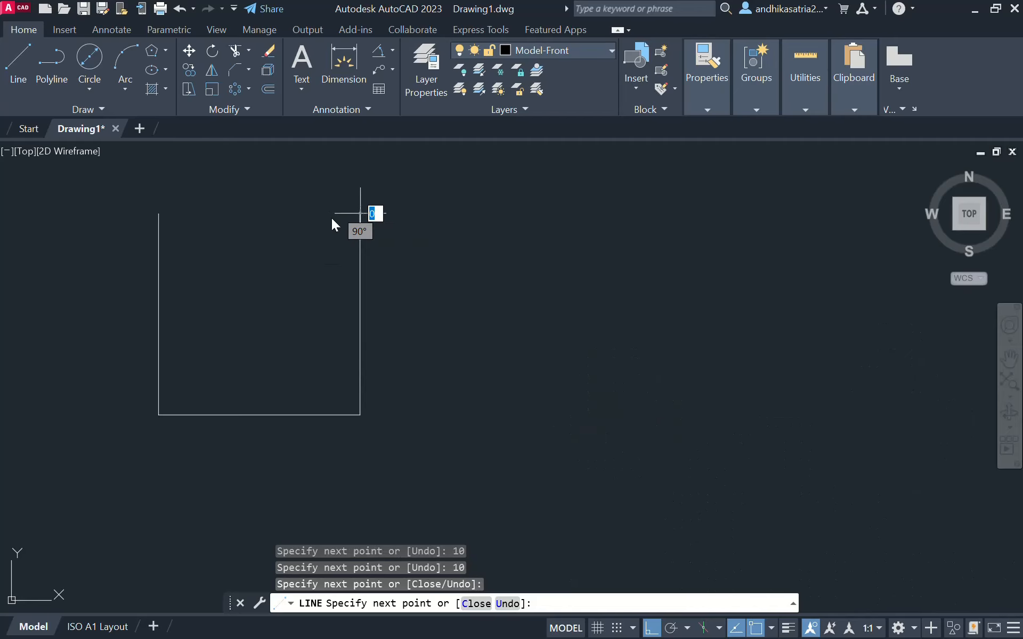
left_click(158, 213)
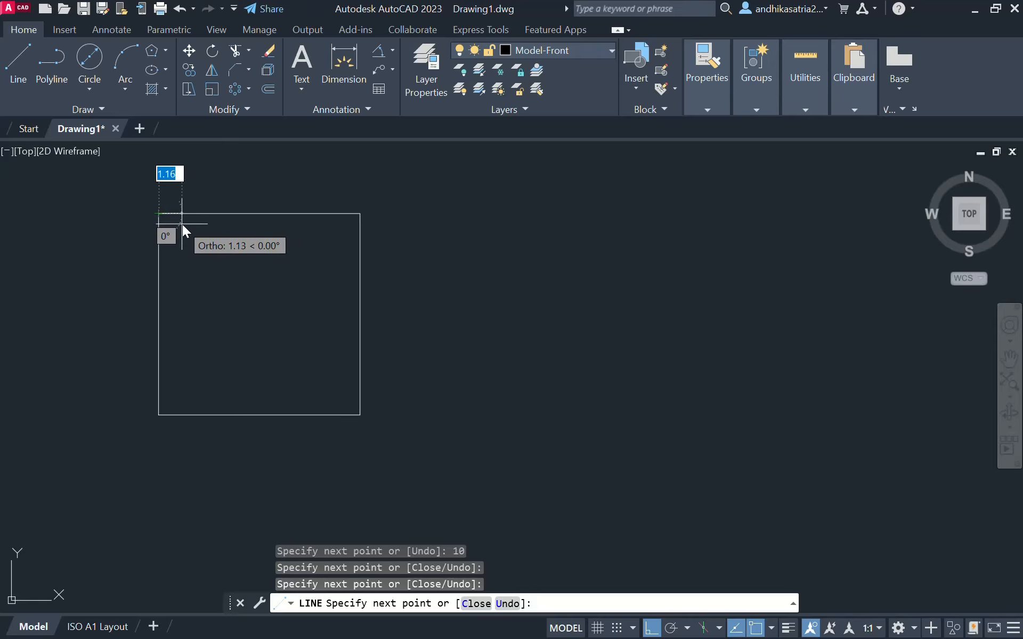
key("Escape")
- Check the square's top and bottom edges as individual lines by selecting each, and clear the selection
left_click(225, 213)
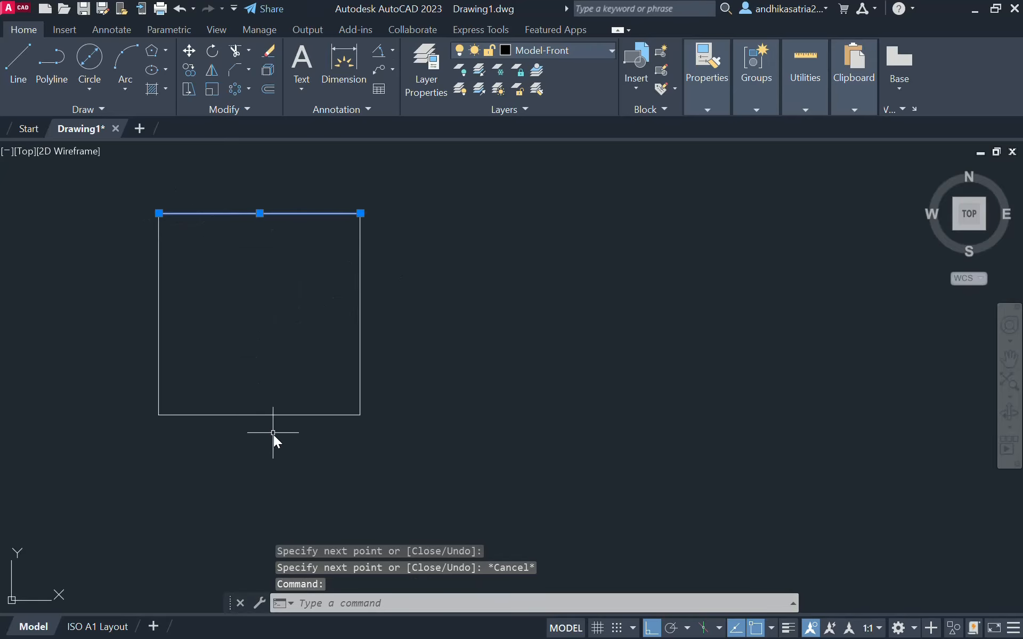
left_click(275, 413)
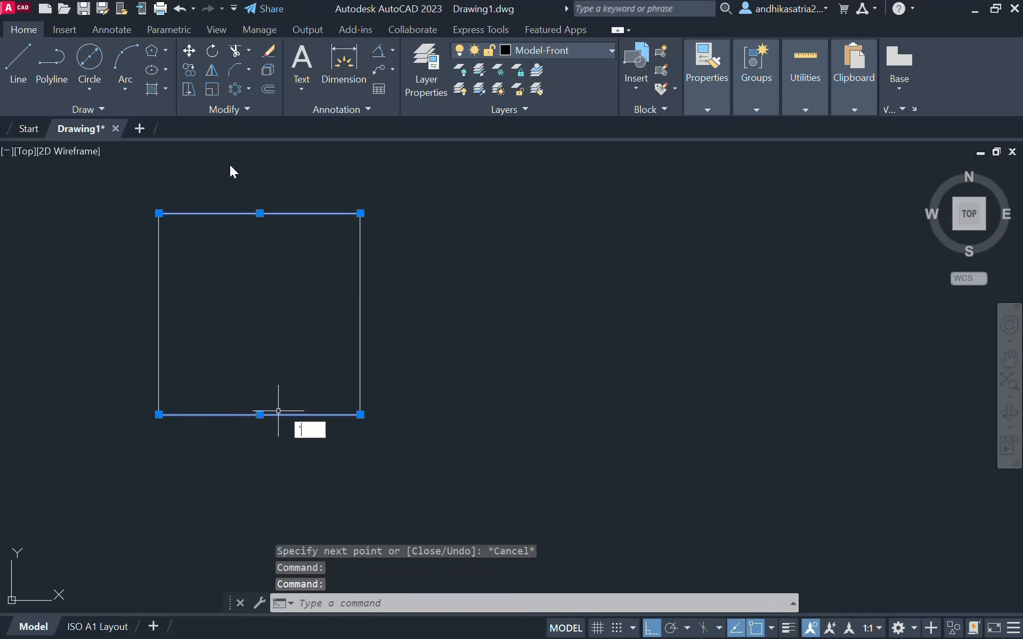
key("Escape")
- Draw a second 10 by 10 square as one polyline, east of the four-line square and level with it
left_click(52, 60)
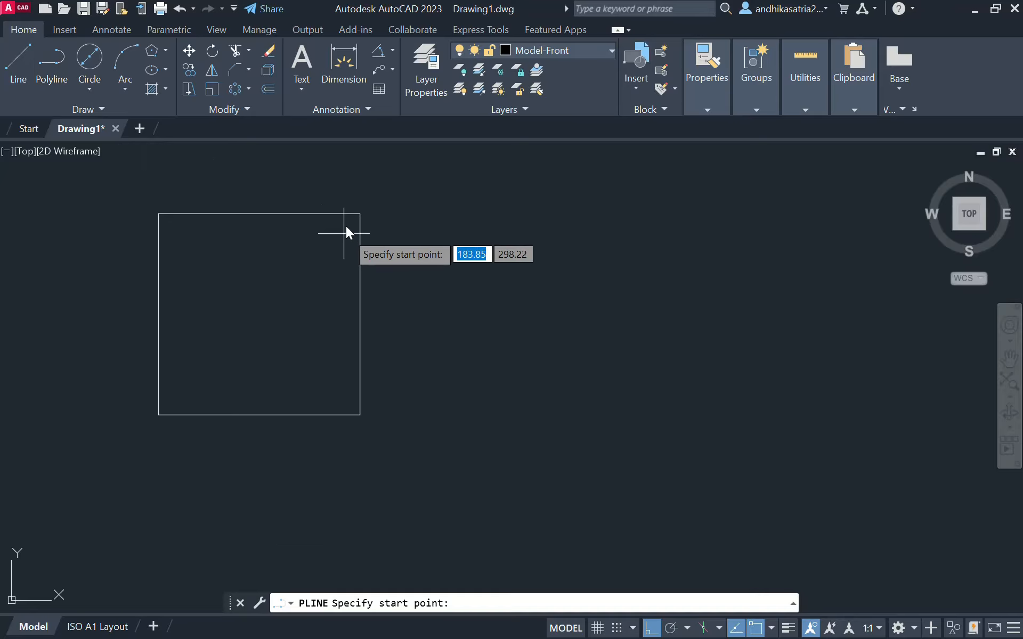
left_click(450, 213)
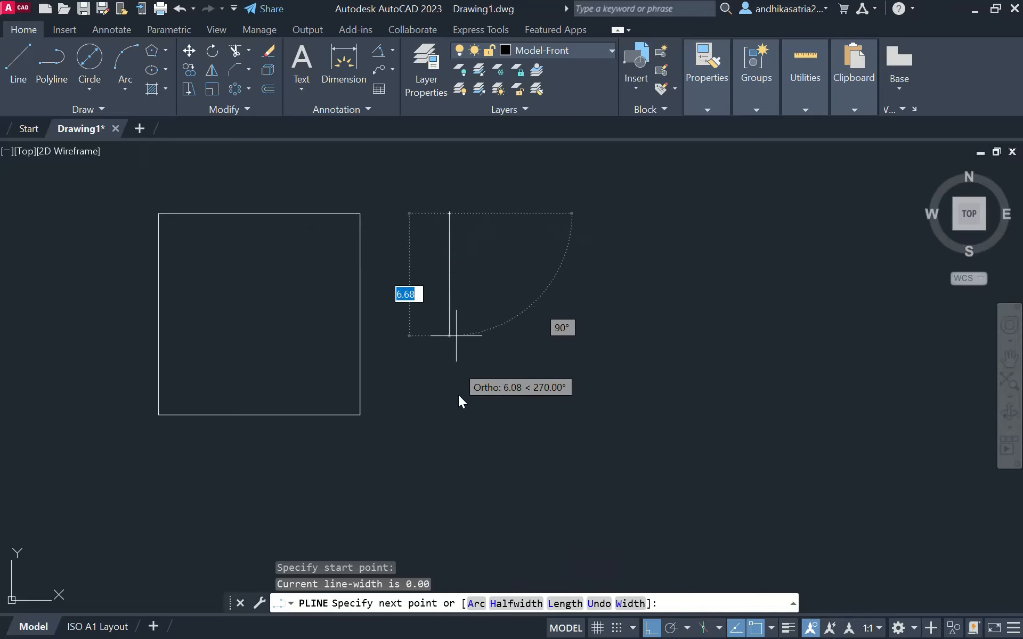
key("BackSpace")
type("10")
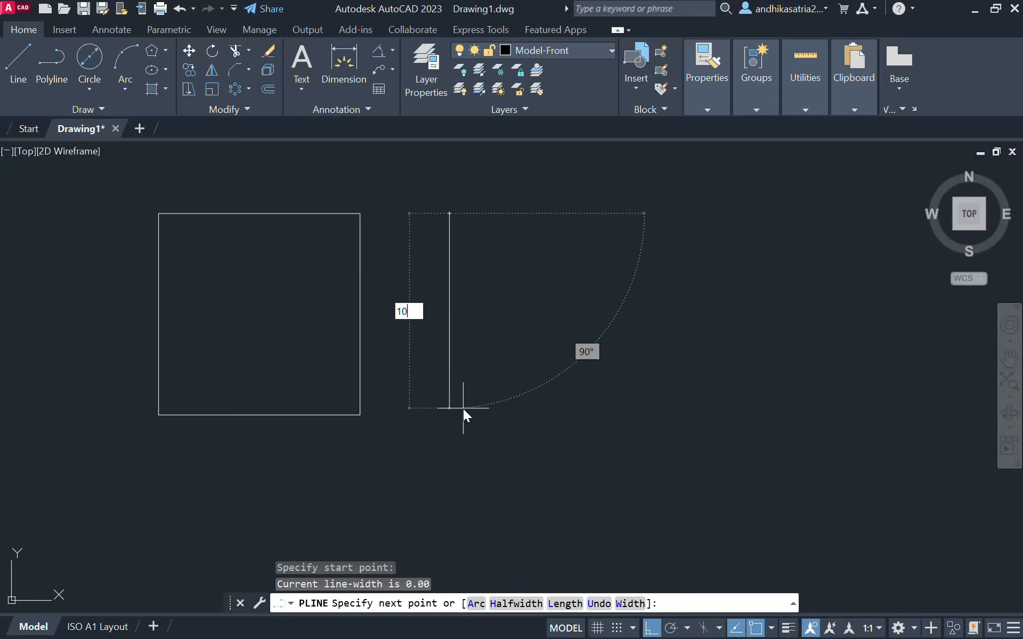
key("Return")
type("10")
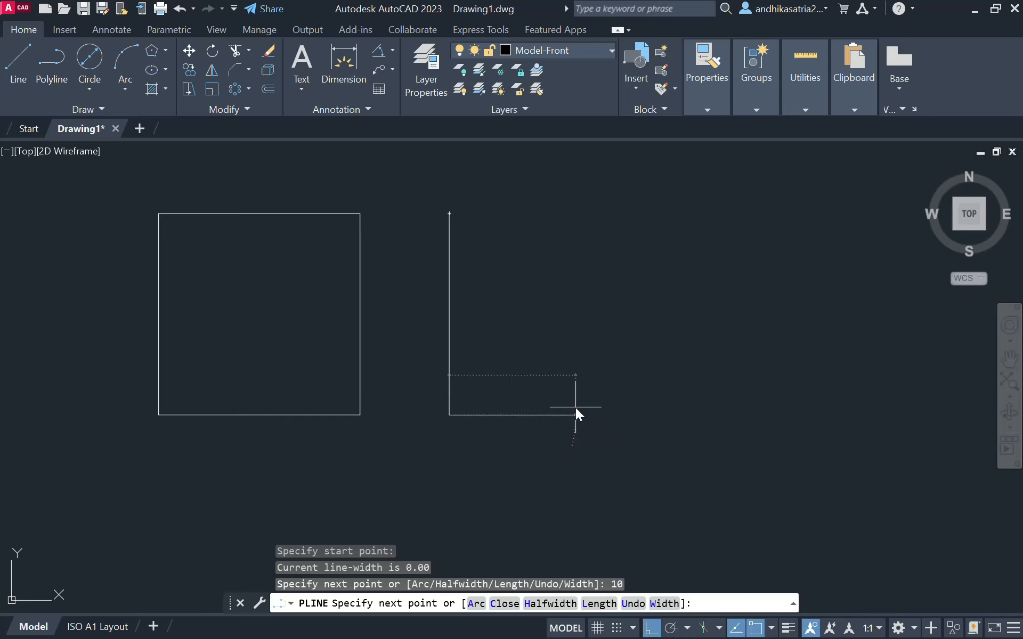
key("Return")
type("10")
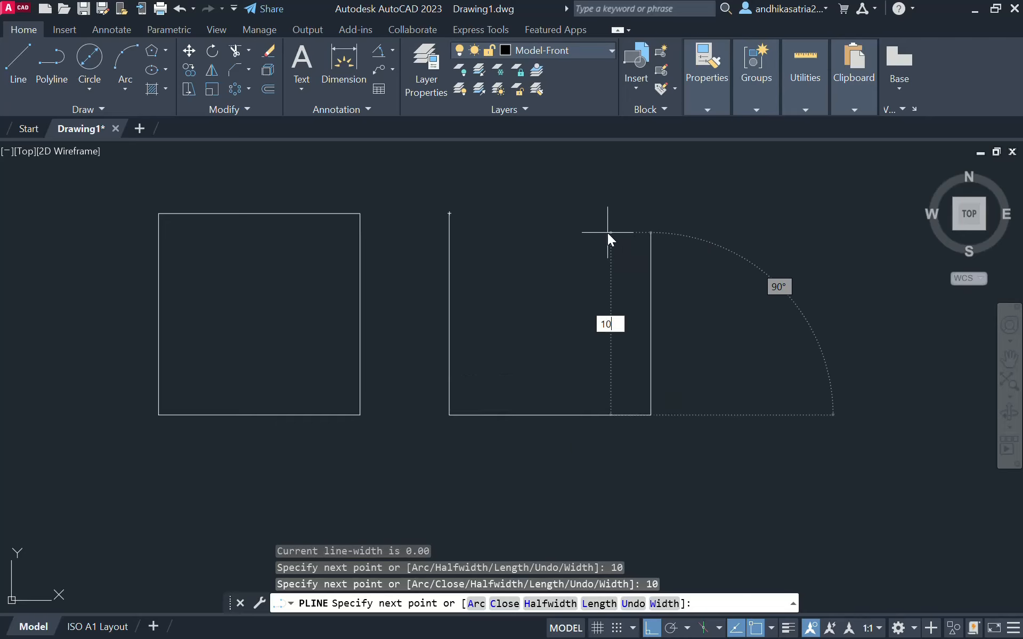
key("Return")
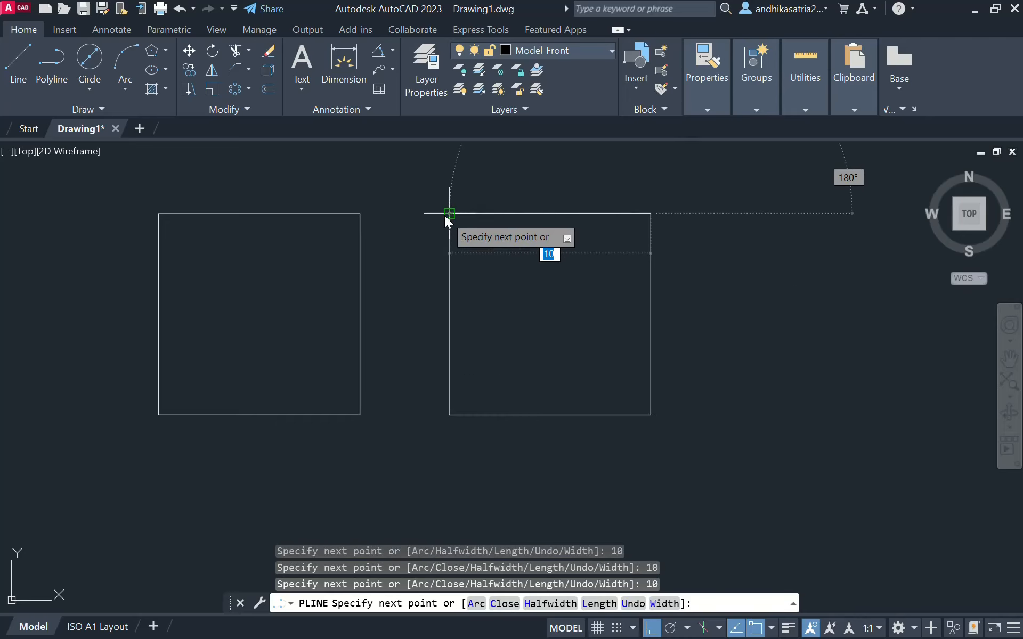
left_click(444, 215)
key("Escape")
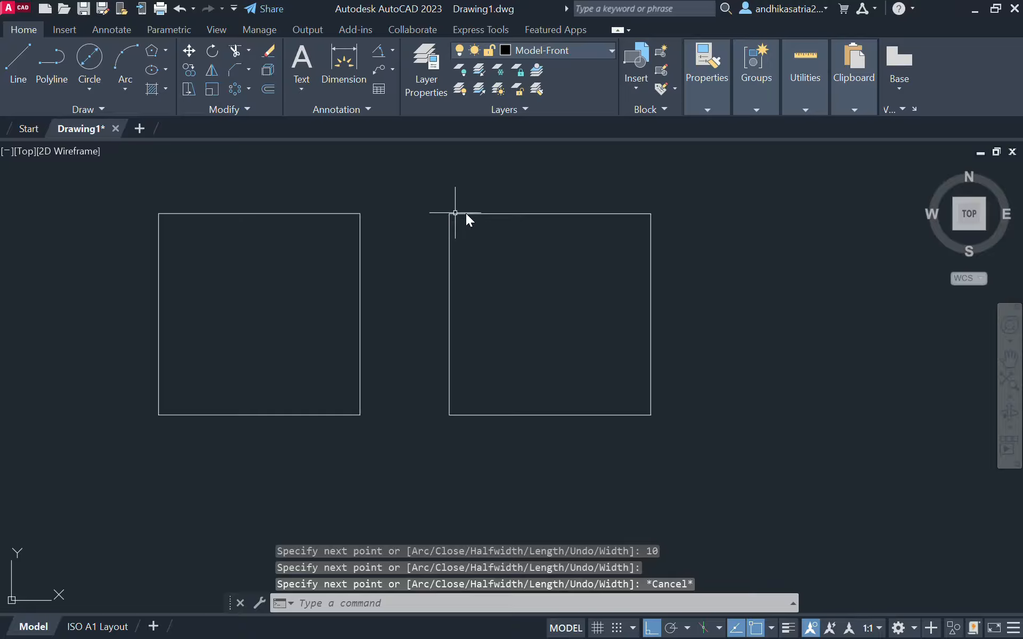
- Compare how the polyline square and the four-line square select, including a window selection around the four lines, and clear the selection
left_click(471, 213)
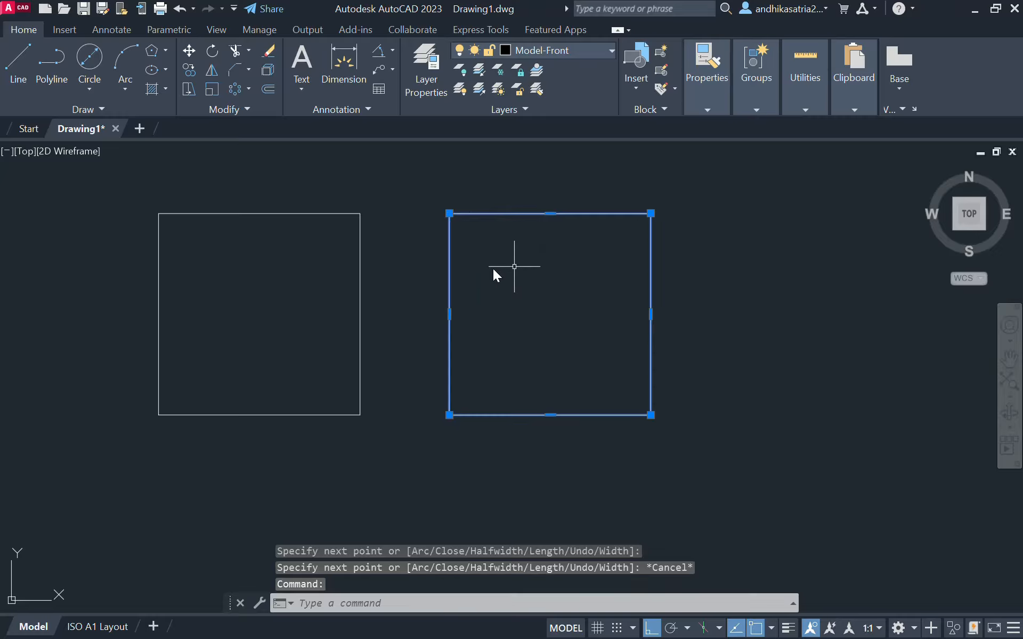
key("Escape")
scroll(365, 254, "down", 2)
middle_click_drag(379, 254, 496, 271)
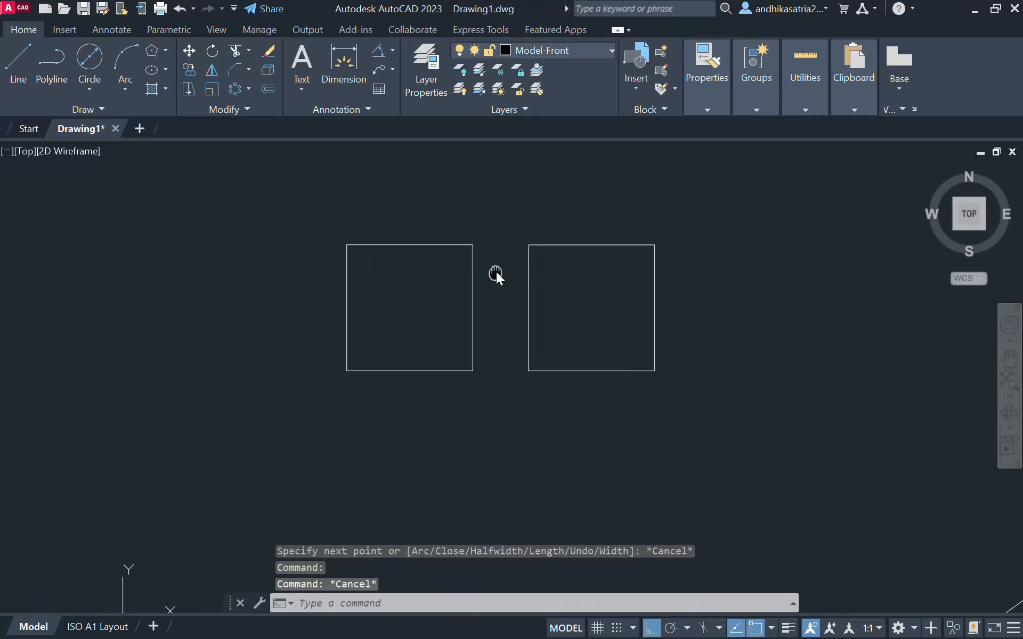
left_click(426, 245)
key("Escape")
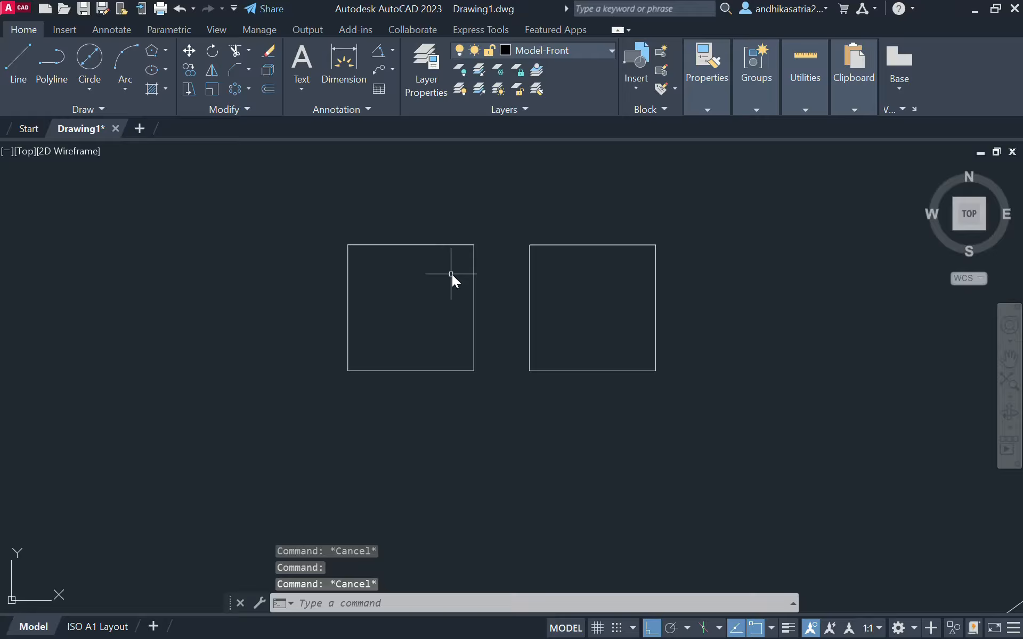
left_click(324, 223)
left_click(494, 392)
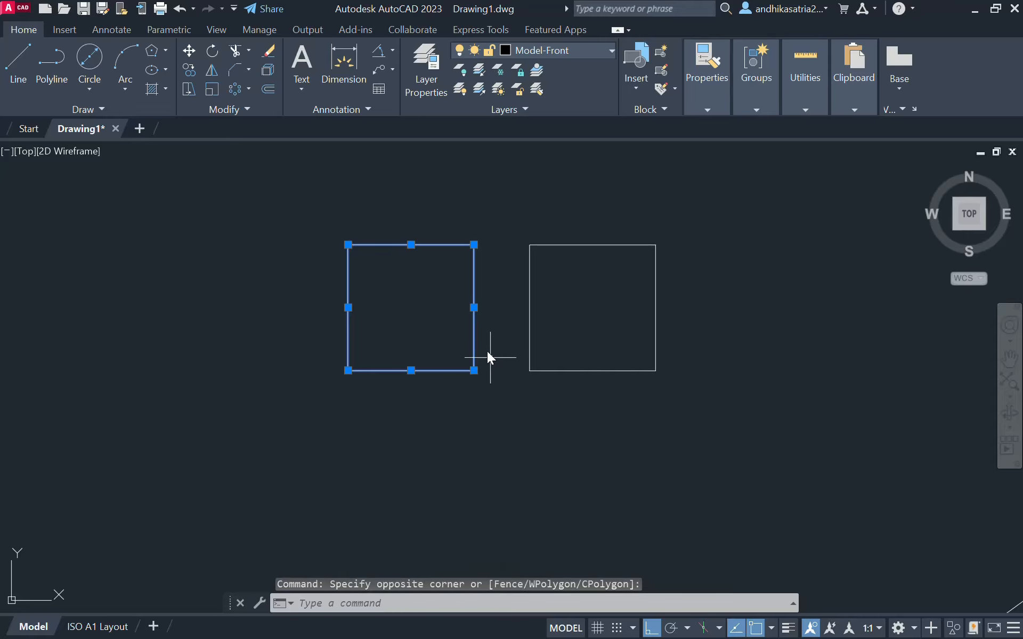
key("Escape")
- Join the four separate lines of the western square into a single polyline
left_click(397, 244)
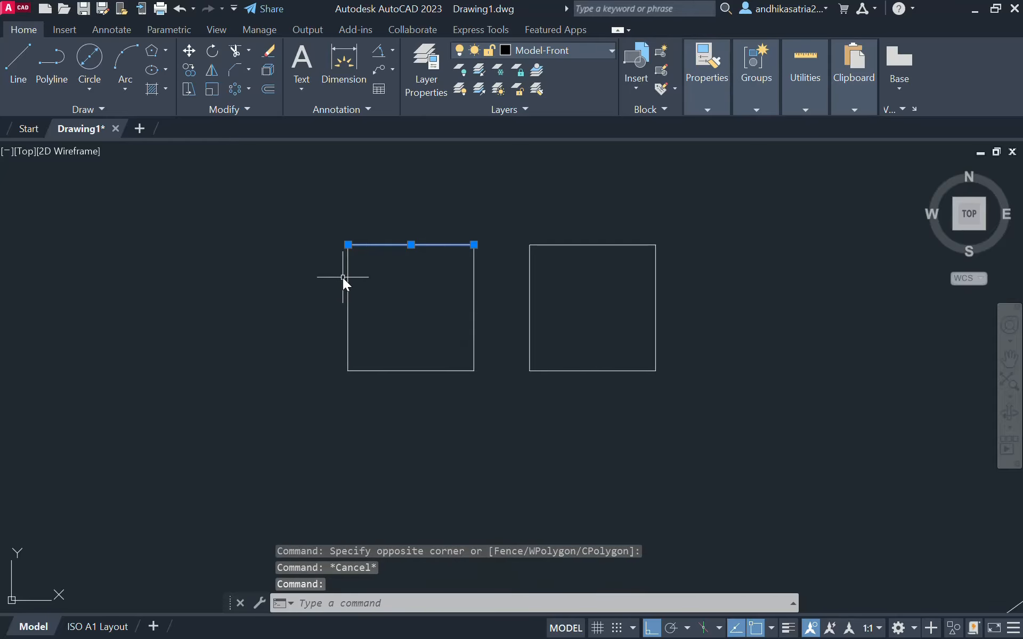
left_click(346, 276)
left_click(414, 370)
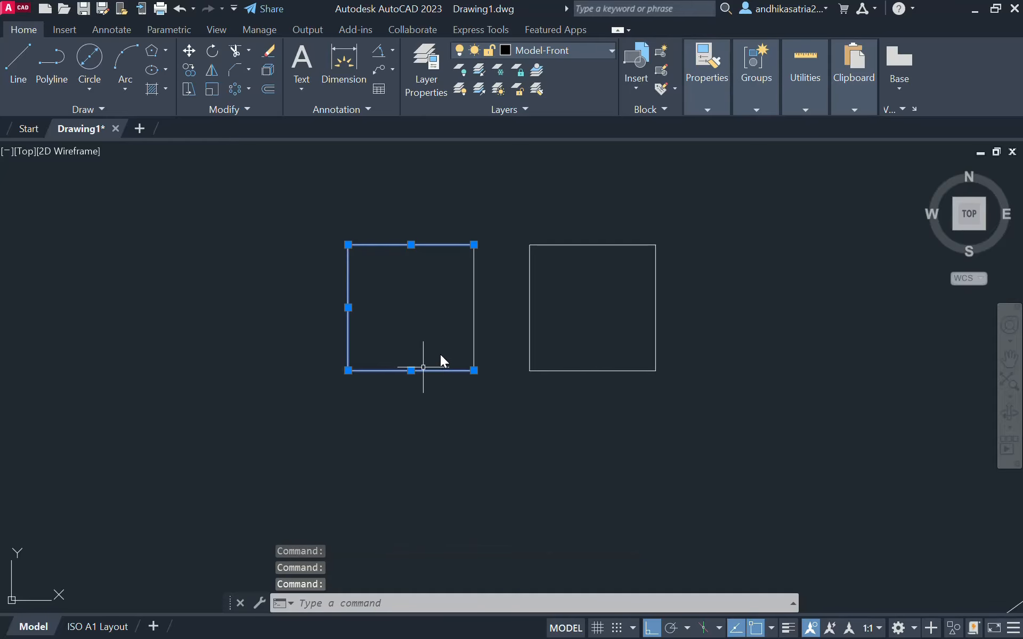
left_click(474, 330)
type("JOIN")
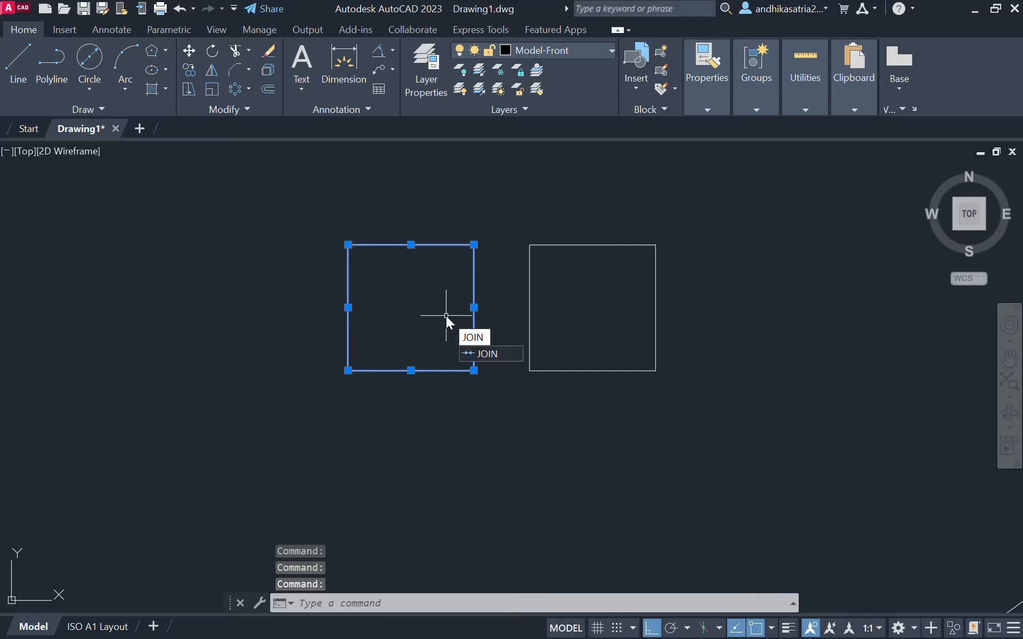
key("Return")
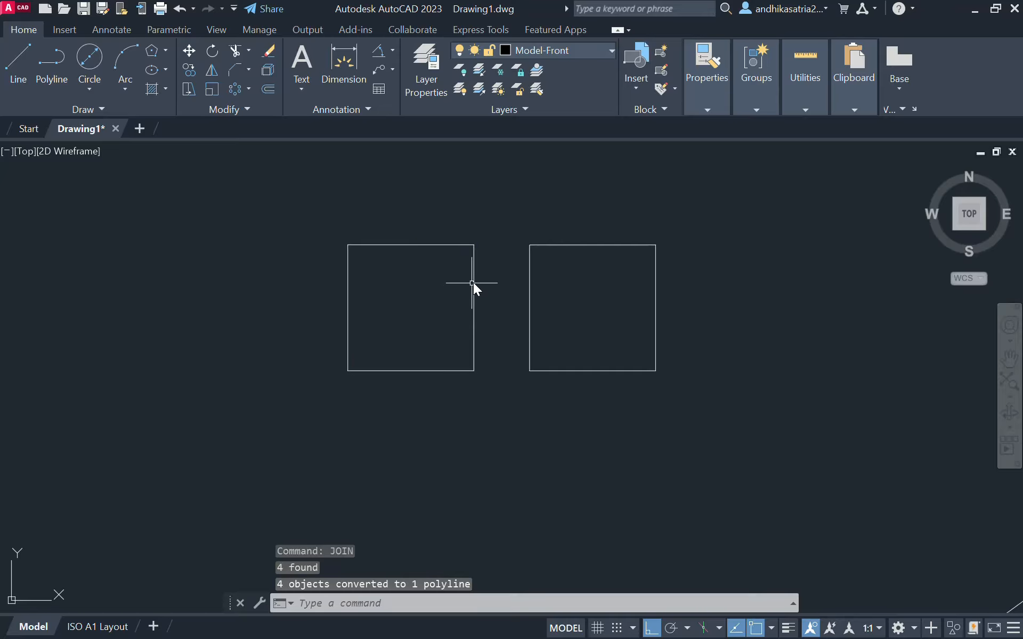
- Inspect the joined square by selecting one edge, clear the selection, and review all the shapes in the drawing
left_click(473, 299)
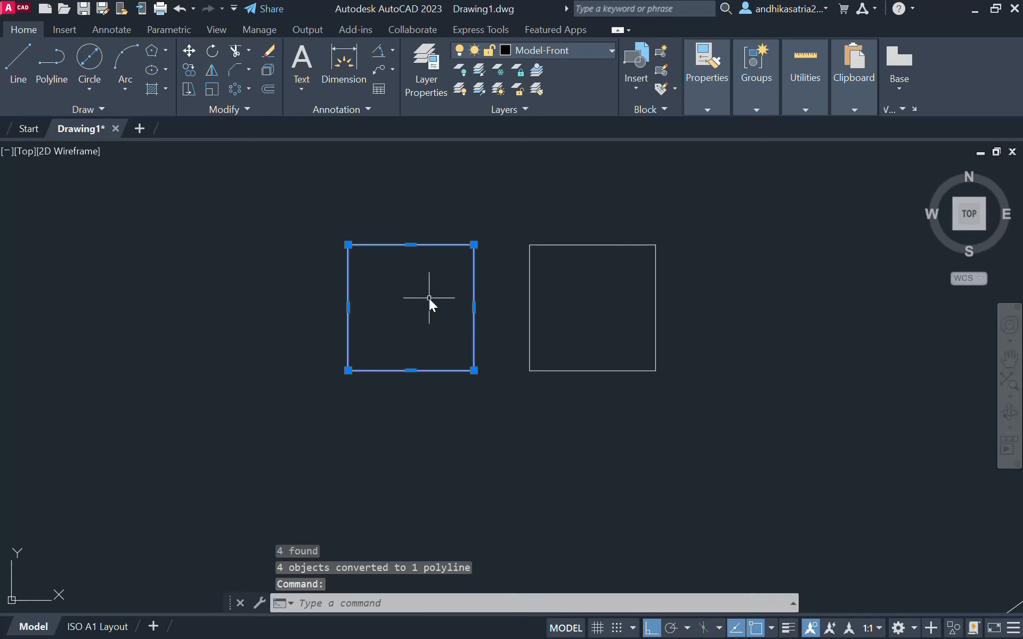
key("Escape")
scroll(430, 299, "down", 3)
middle_click_drag(447, 317, 130, 245)
scroll(281, 246, "down", 1)
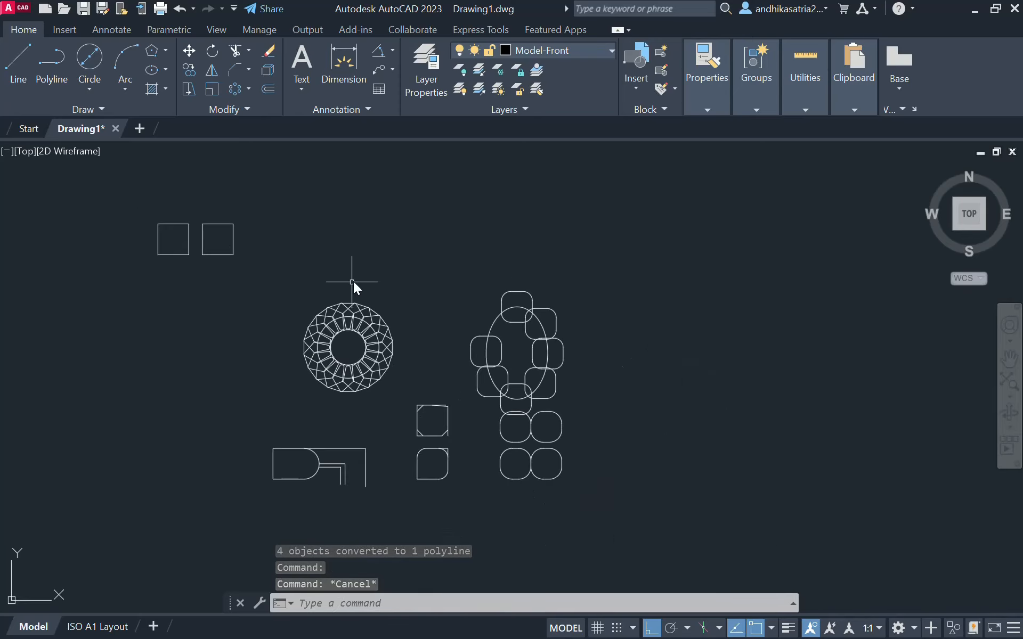
middle_click_drag(354, 281, 398, 254)
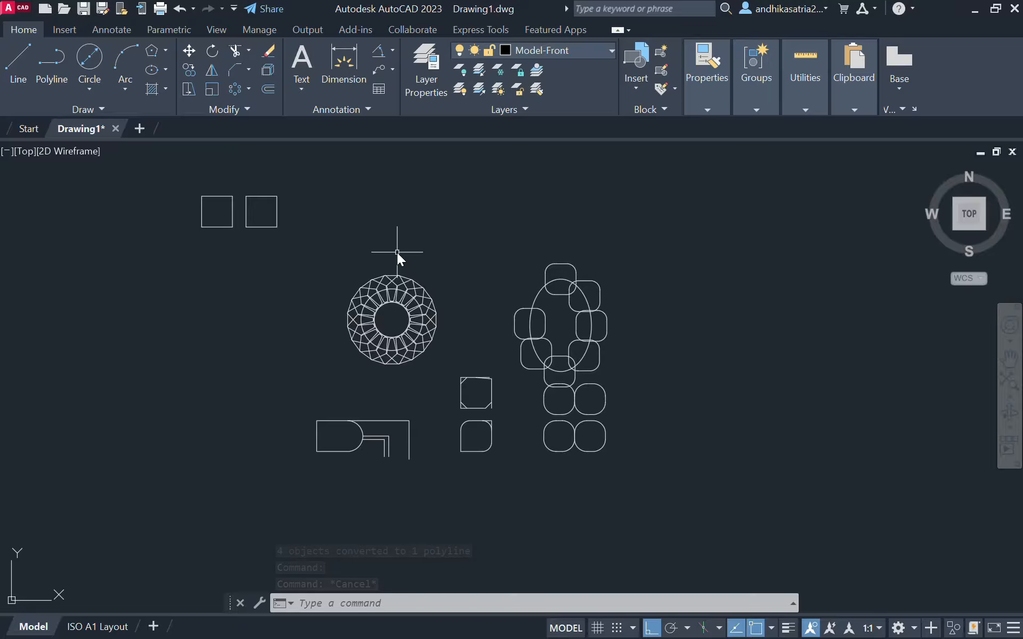